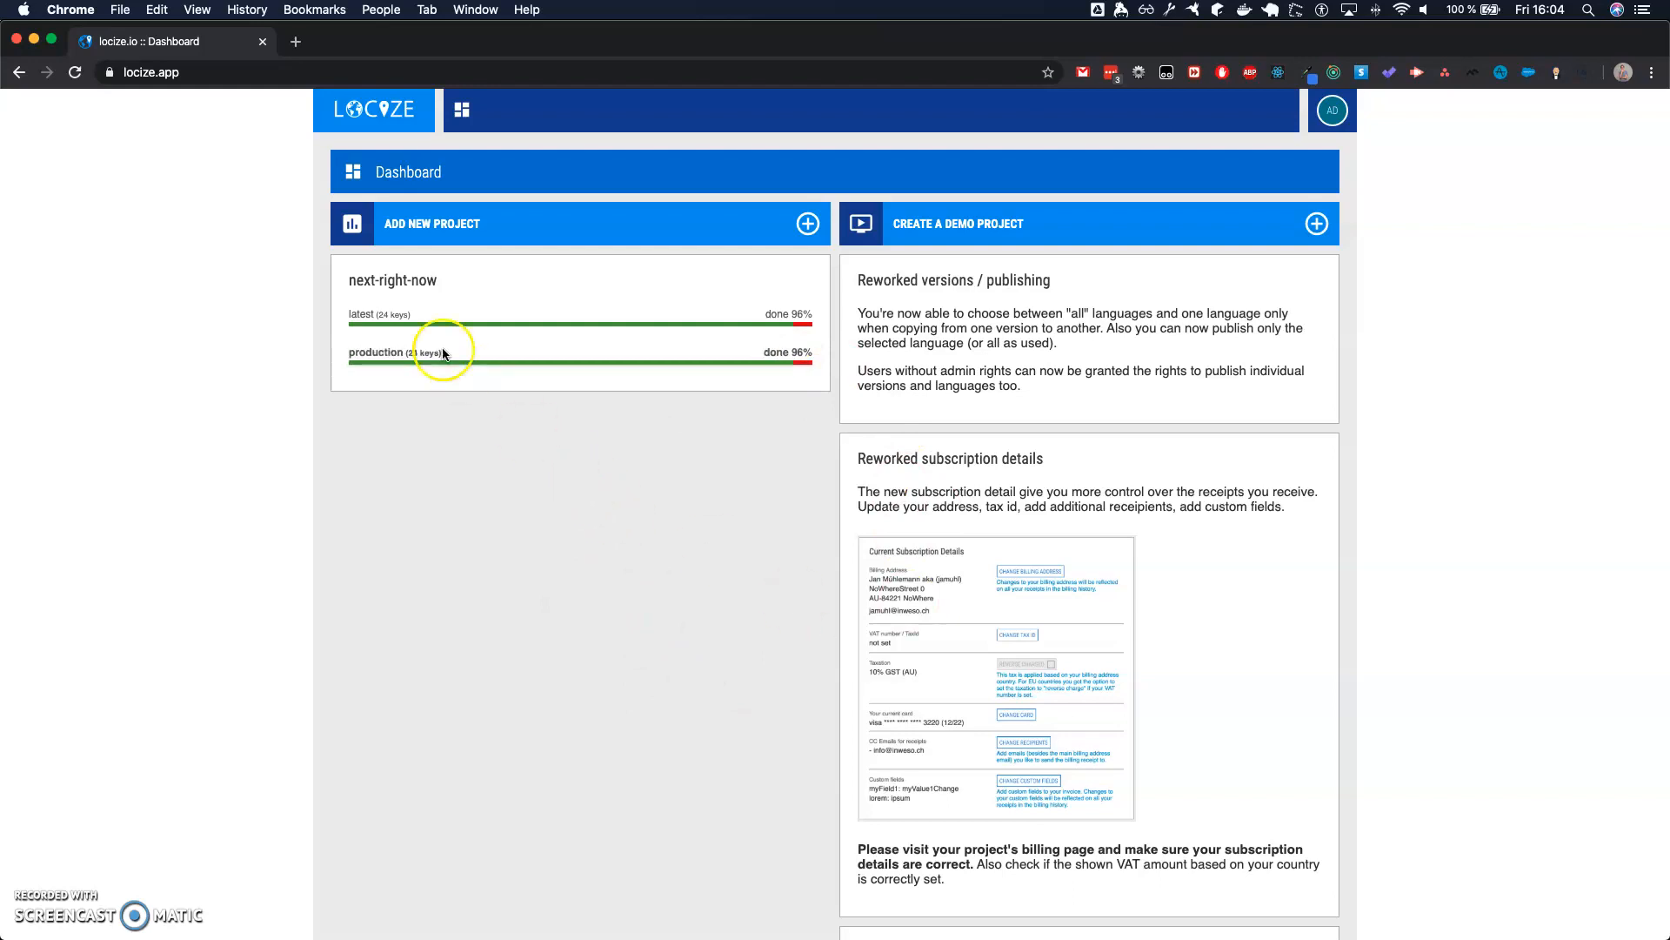
- Open locize.app in a new incognito window and go to its sign-up page
{"action": "left_click", "coordinate": [299, 73]}
{"action": "key", "text": "super+c"}
{"action": "key", "text": "super+shift+n"}
{"action": "key", "text": "super+v"}
{"action": "key", "text": "Return"}
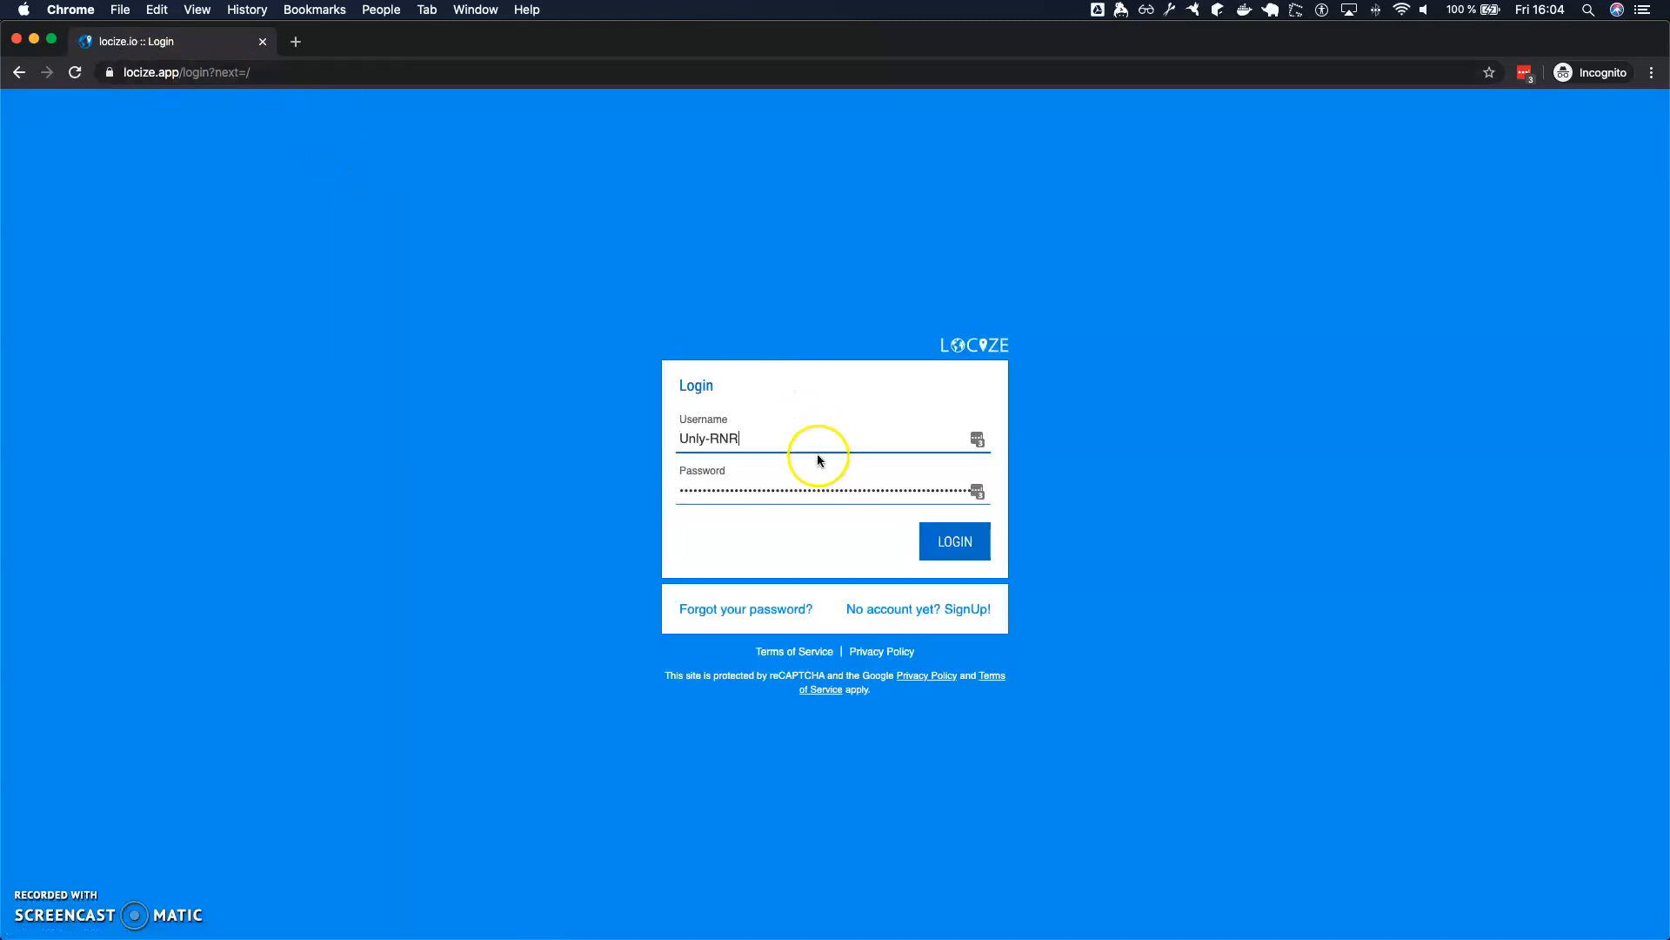
{"action": "left_click", "coordinate": [915, 611]}
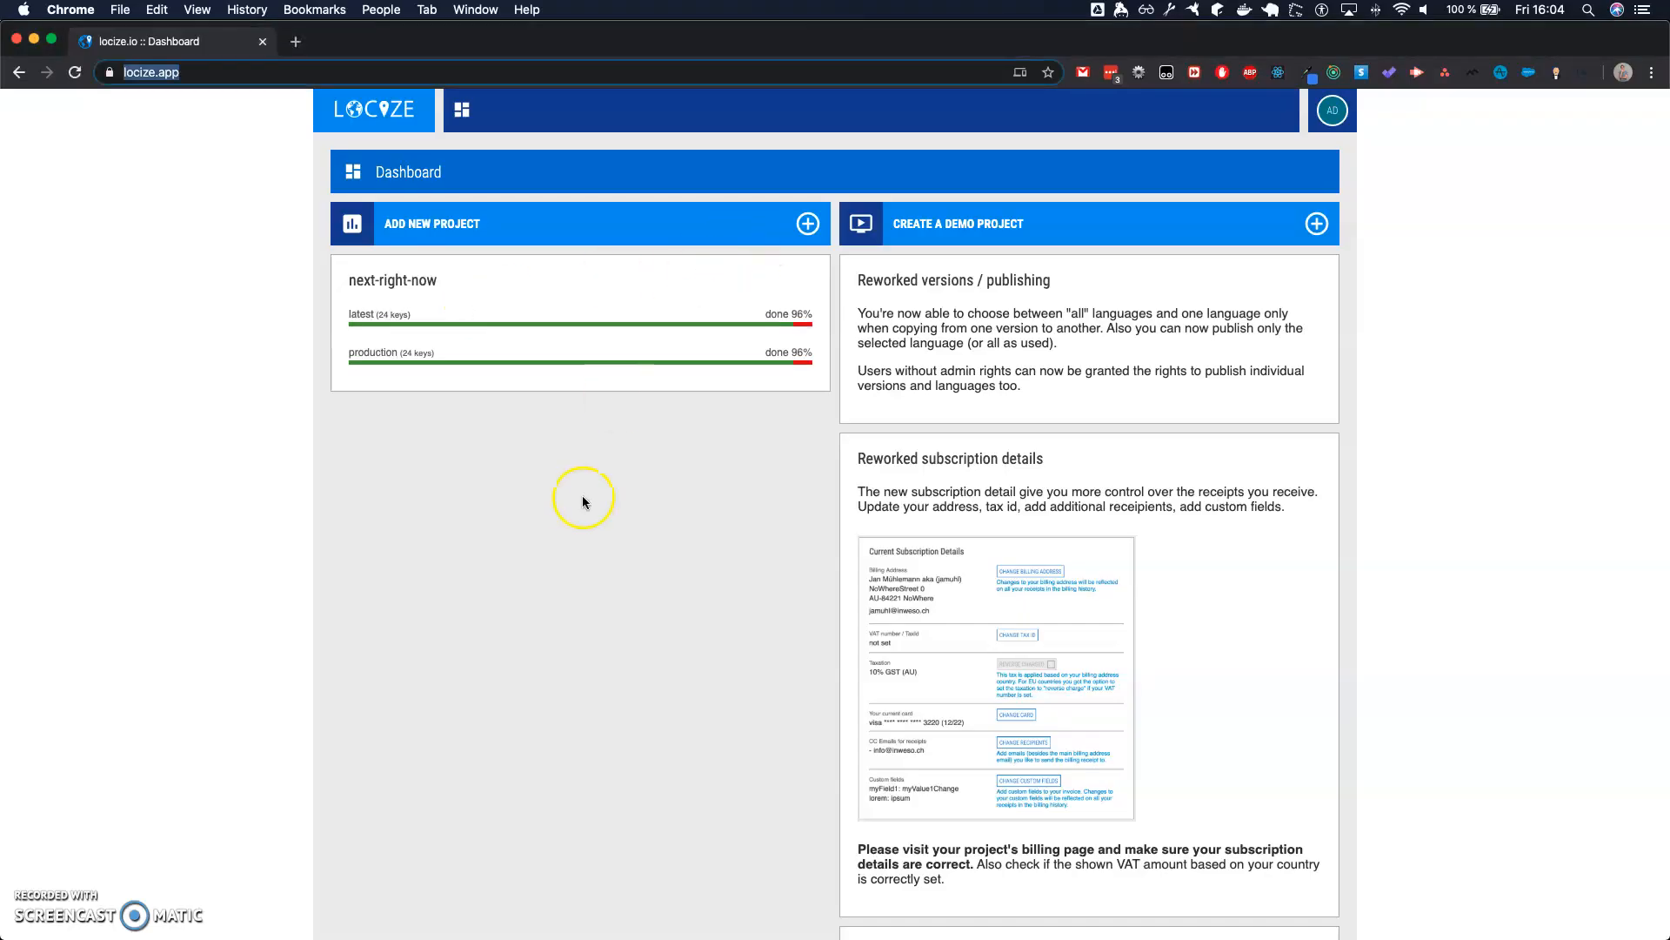
- Check locize.io in a separate browser tab of the regular window and close that tab
{"action": "left_click", "coordinate": [178, 73]}
{"action": "key", "text": "super+t"}
{"action": "key", "text": "super+v"}
{"action": "key", "text": "BackSpace"}
{"action": "key", "text": "BackSpace"}
{"action": "key", "text": "BackSpace"}
{"action": "key", "text": "BackSpace"}
{"action": "type", "text": "io"}
{"action": "key", "text": "Return"}
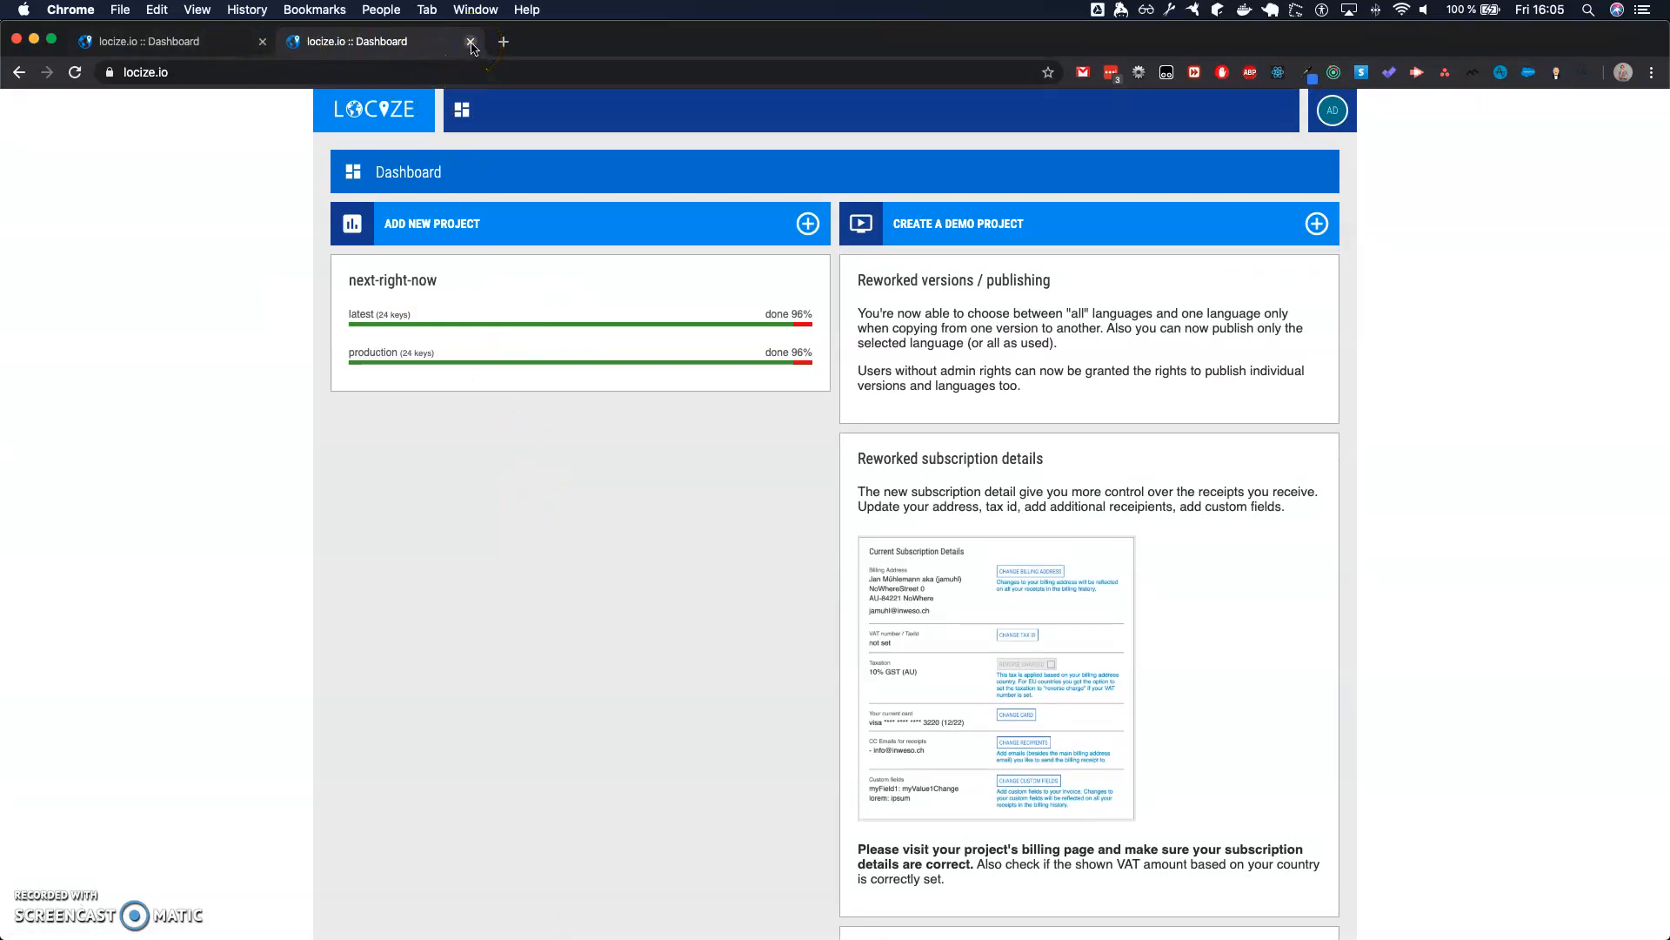
{"action": "left_click", "coordinate": [470, 42]}
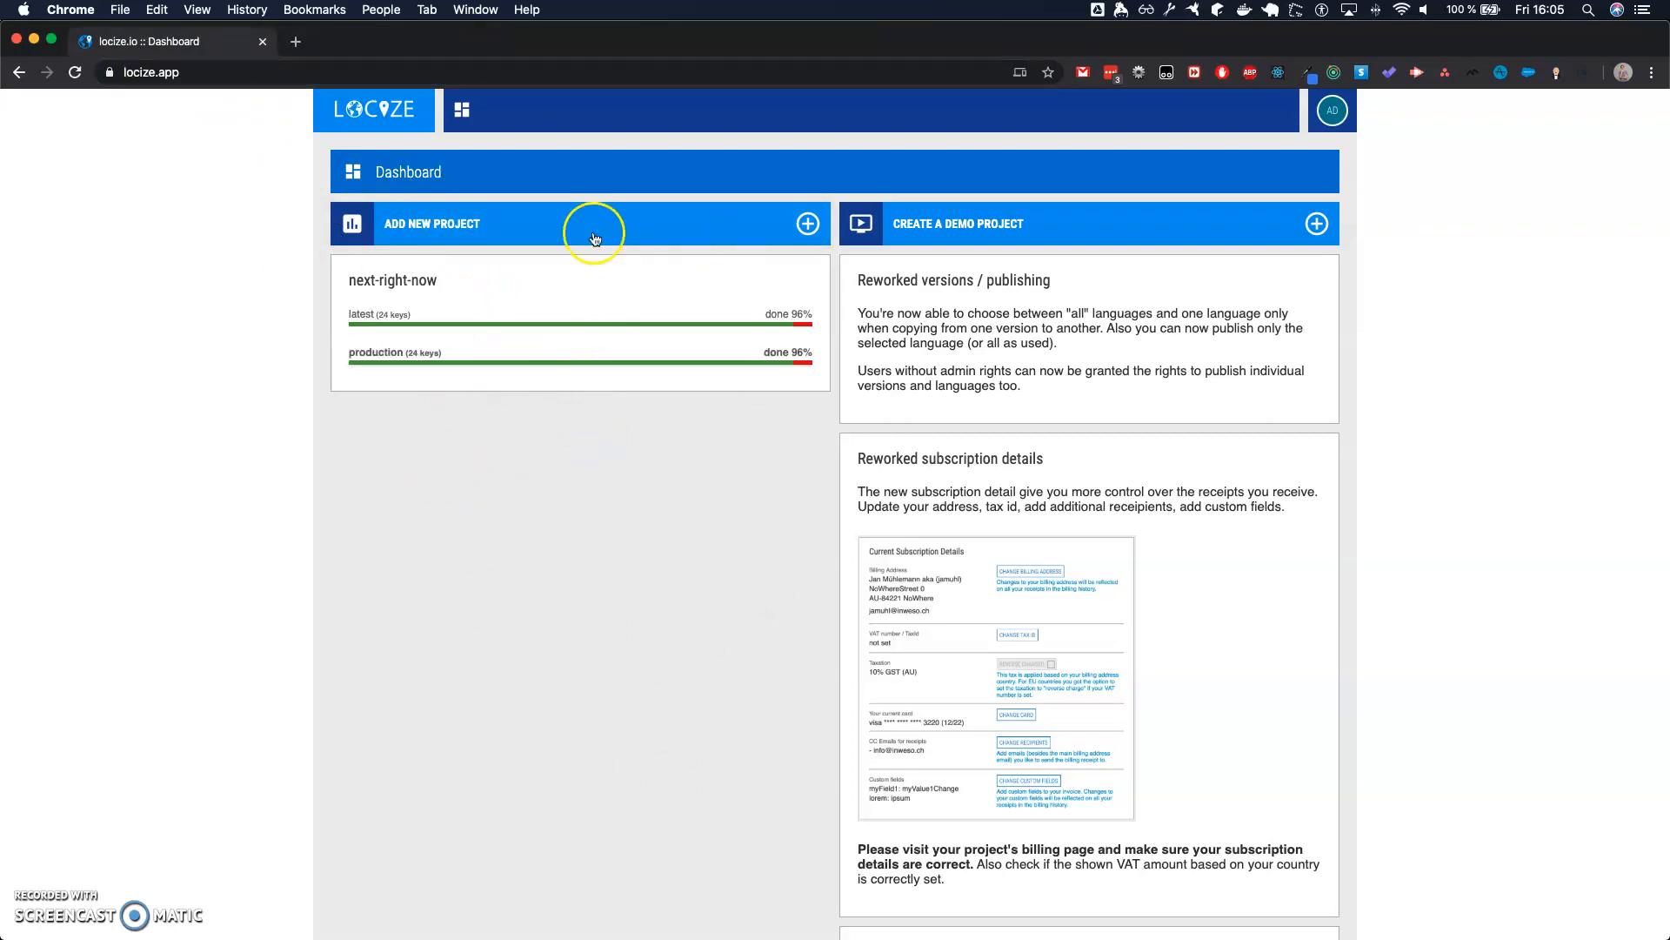
- Open the form for a new project and show the available reference languages
{"action": "left_click", "coordinate": [506, 228]}
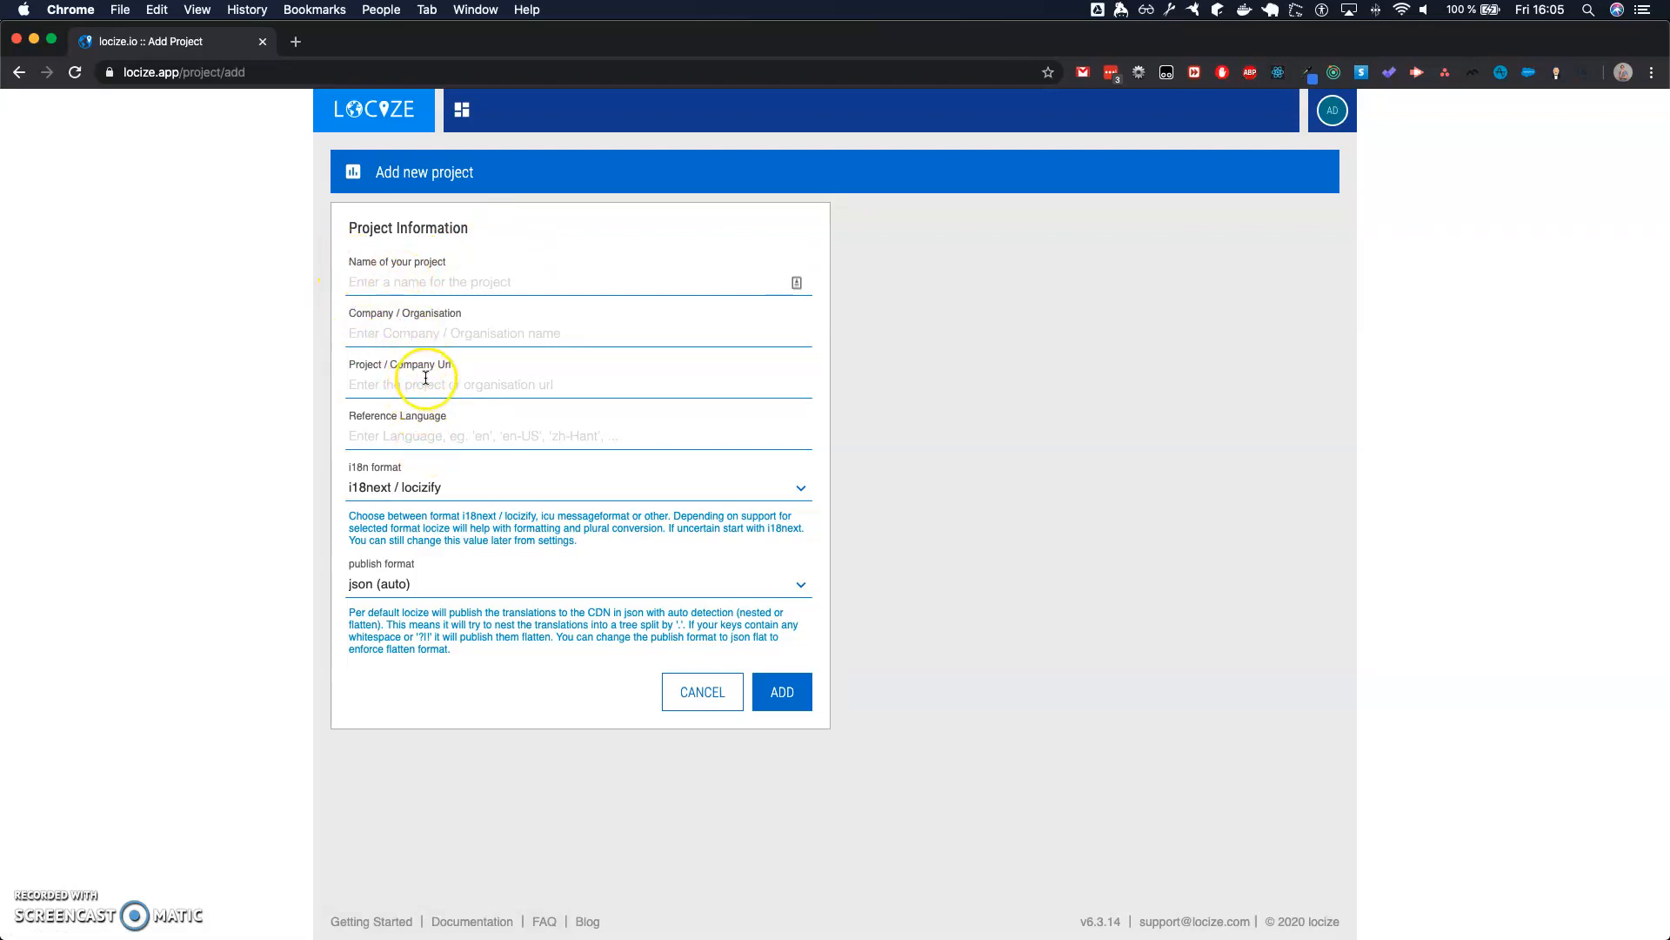
{"action": "left_click", "coordinate": [428, 440]}
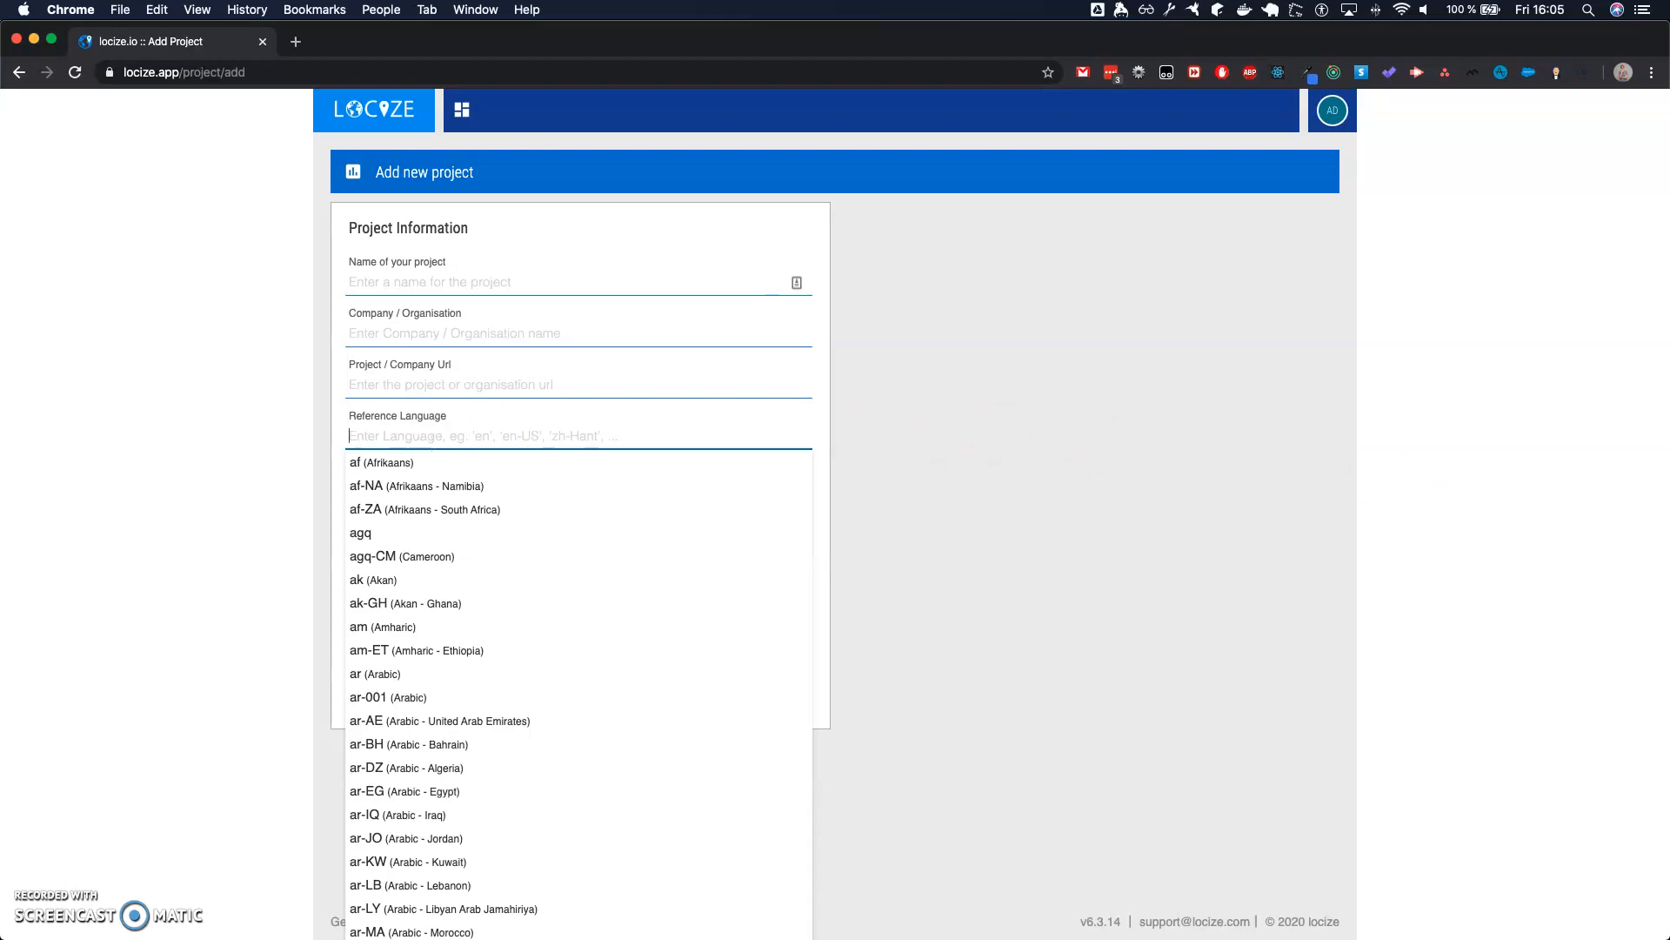
- Switch to WebStorm and open the Footer.tsx component in the next-right-now project
{"action": "key", "text": "ctrl+Up"}
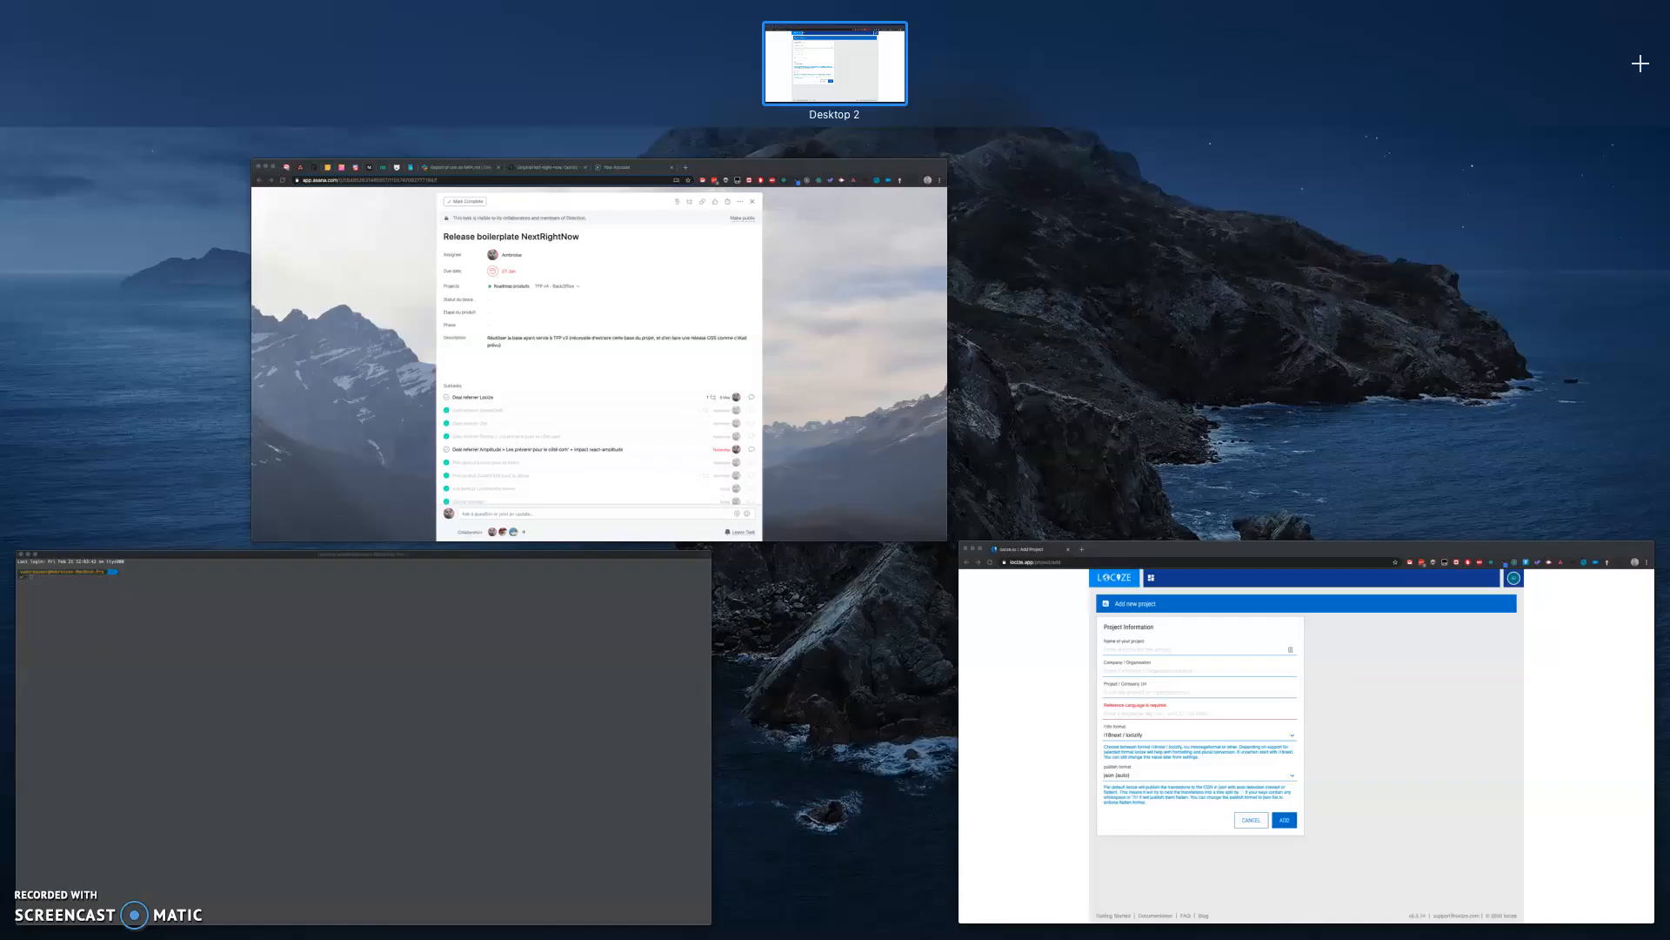
{"action": "left_click_drag", "start_coordinate": [1470, 52], "coordinate": [1376, 62]}
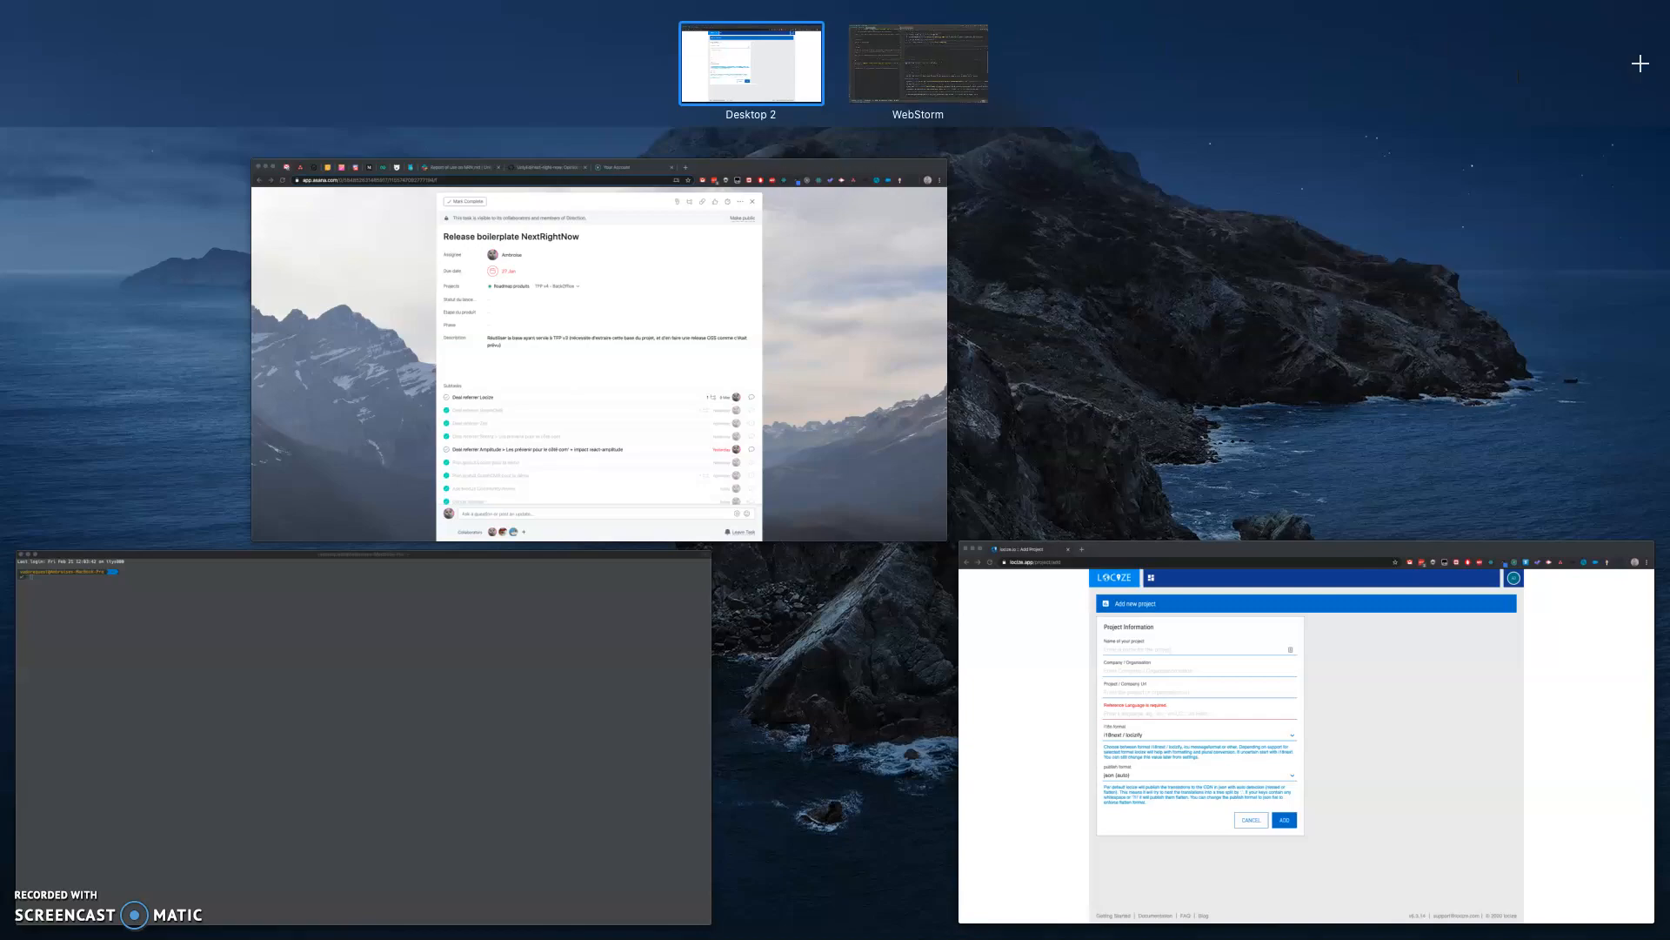
{"action": "left_click", "coordinate": [920, 83]}
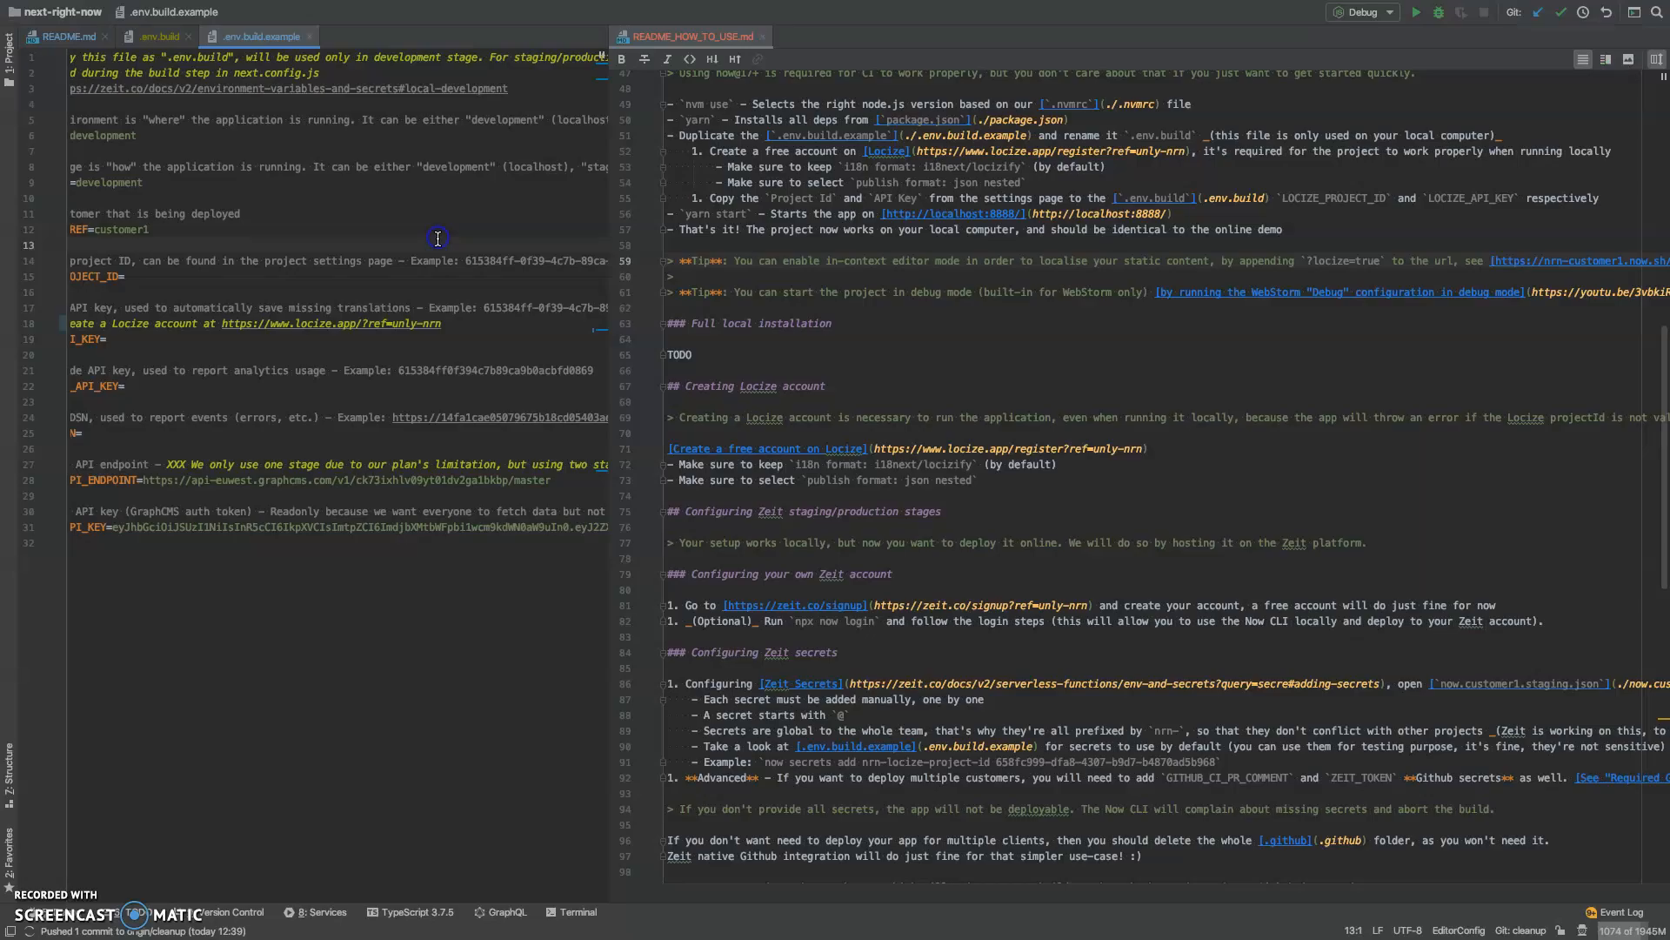
{"action": "left_click", "coordinate": [820, 275]}
{"action": "key", "text": "super+shift+o"}
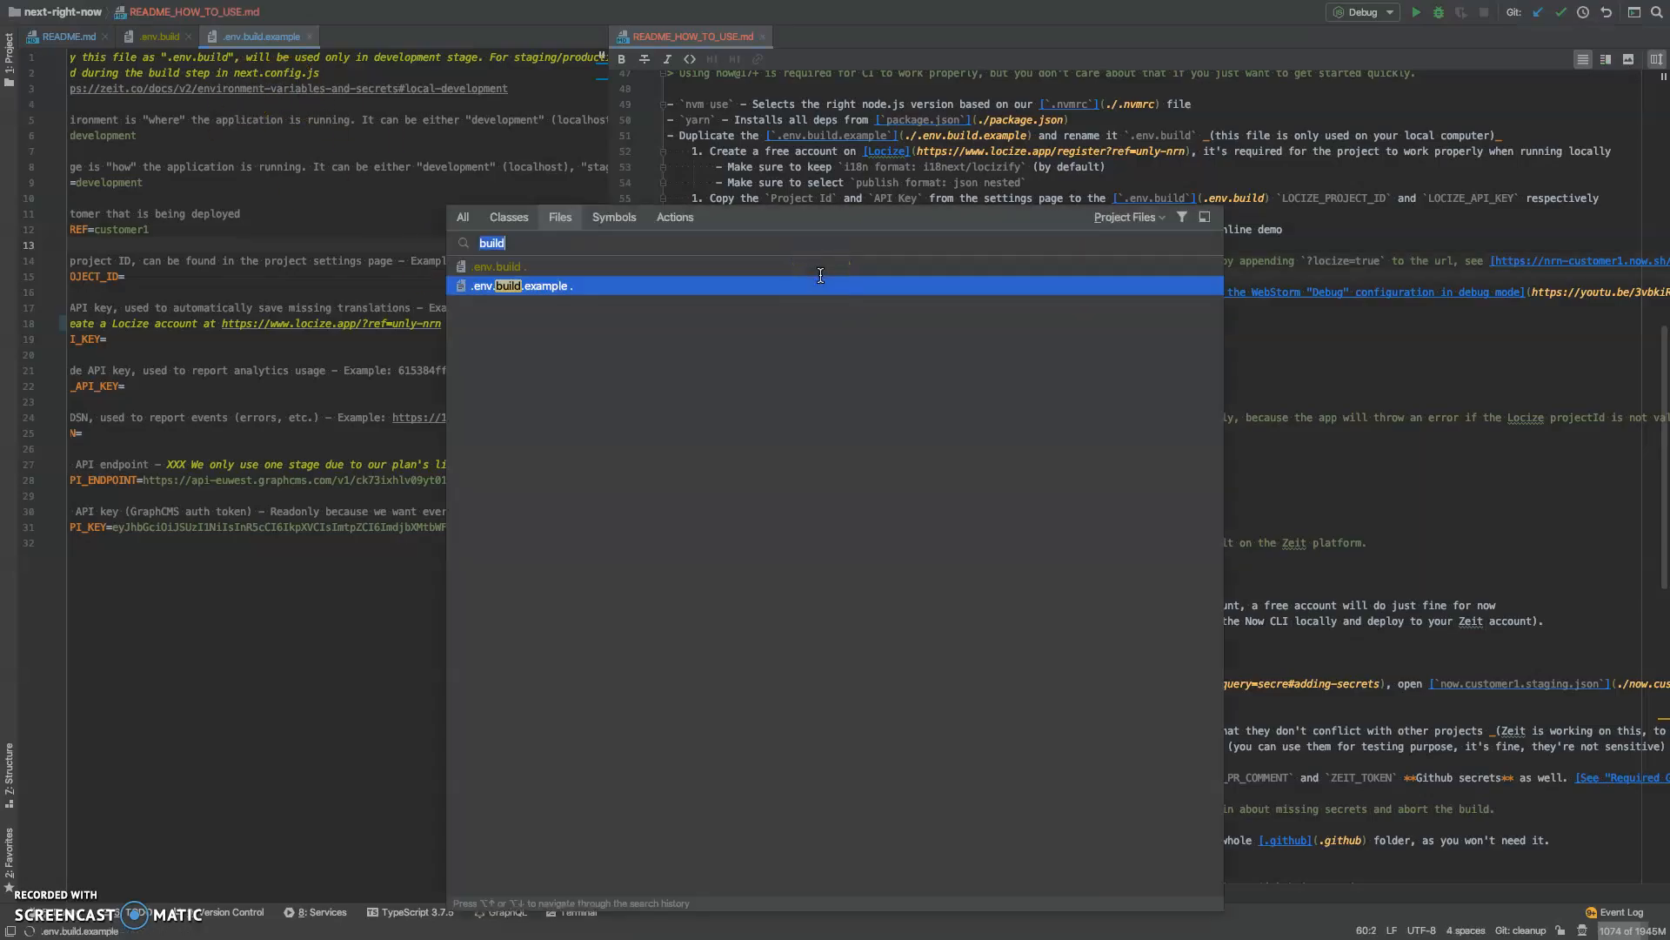
{"action": "type", "text": "foo"}
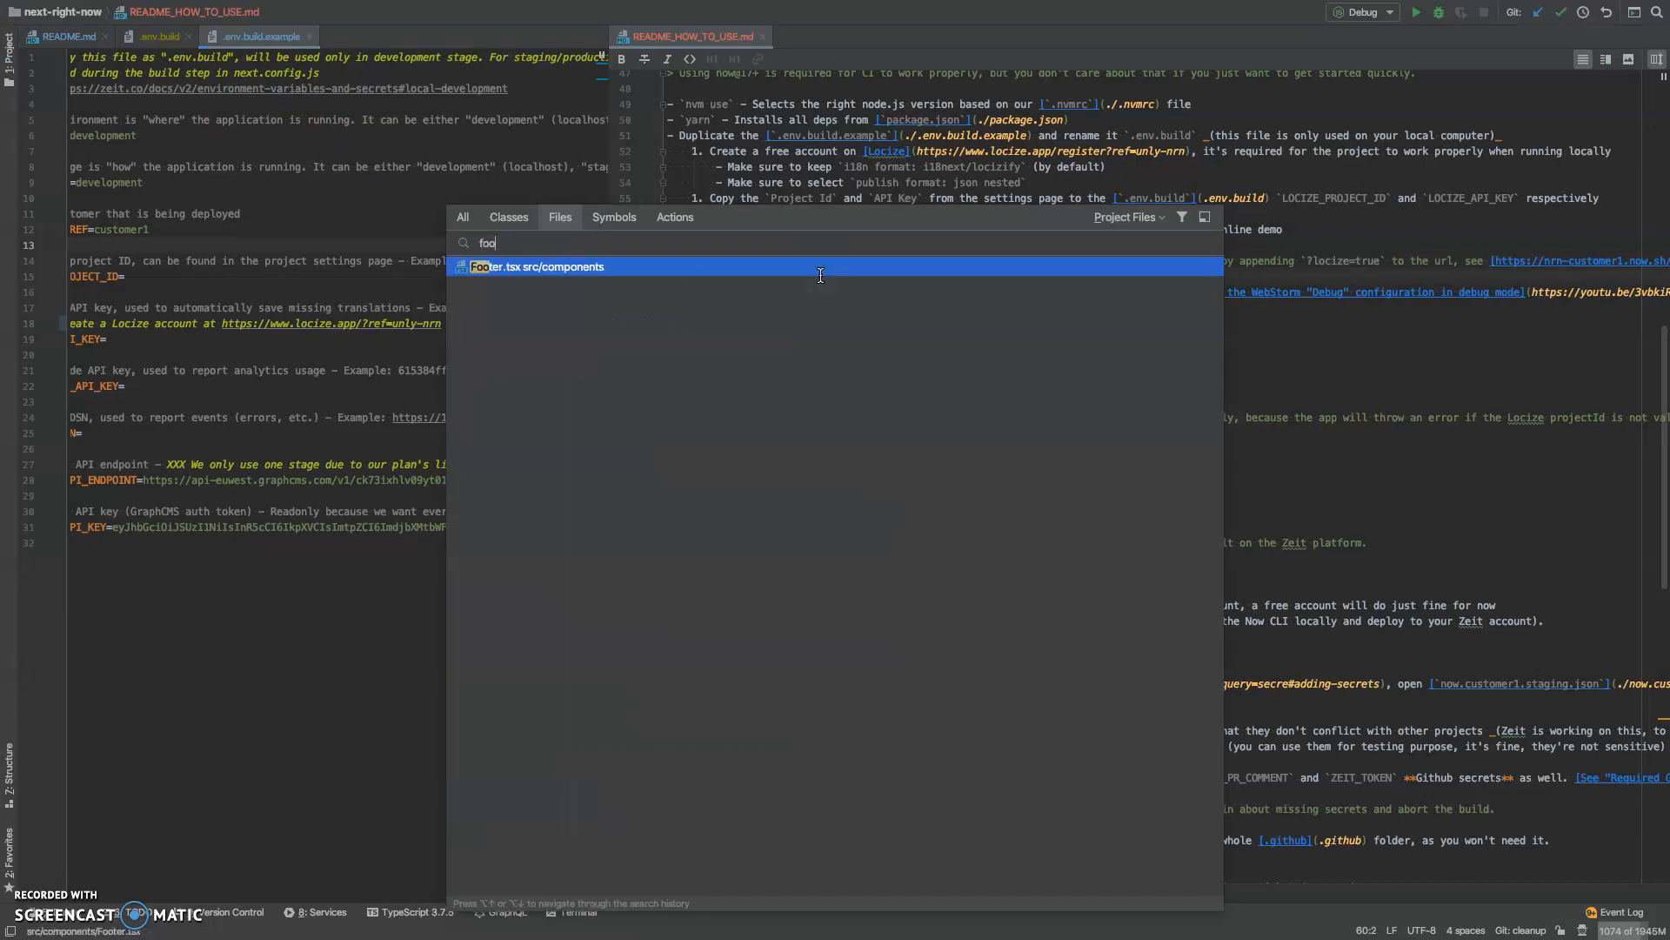
{"action": "key", "text": "Return"}
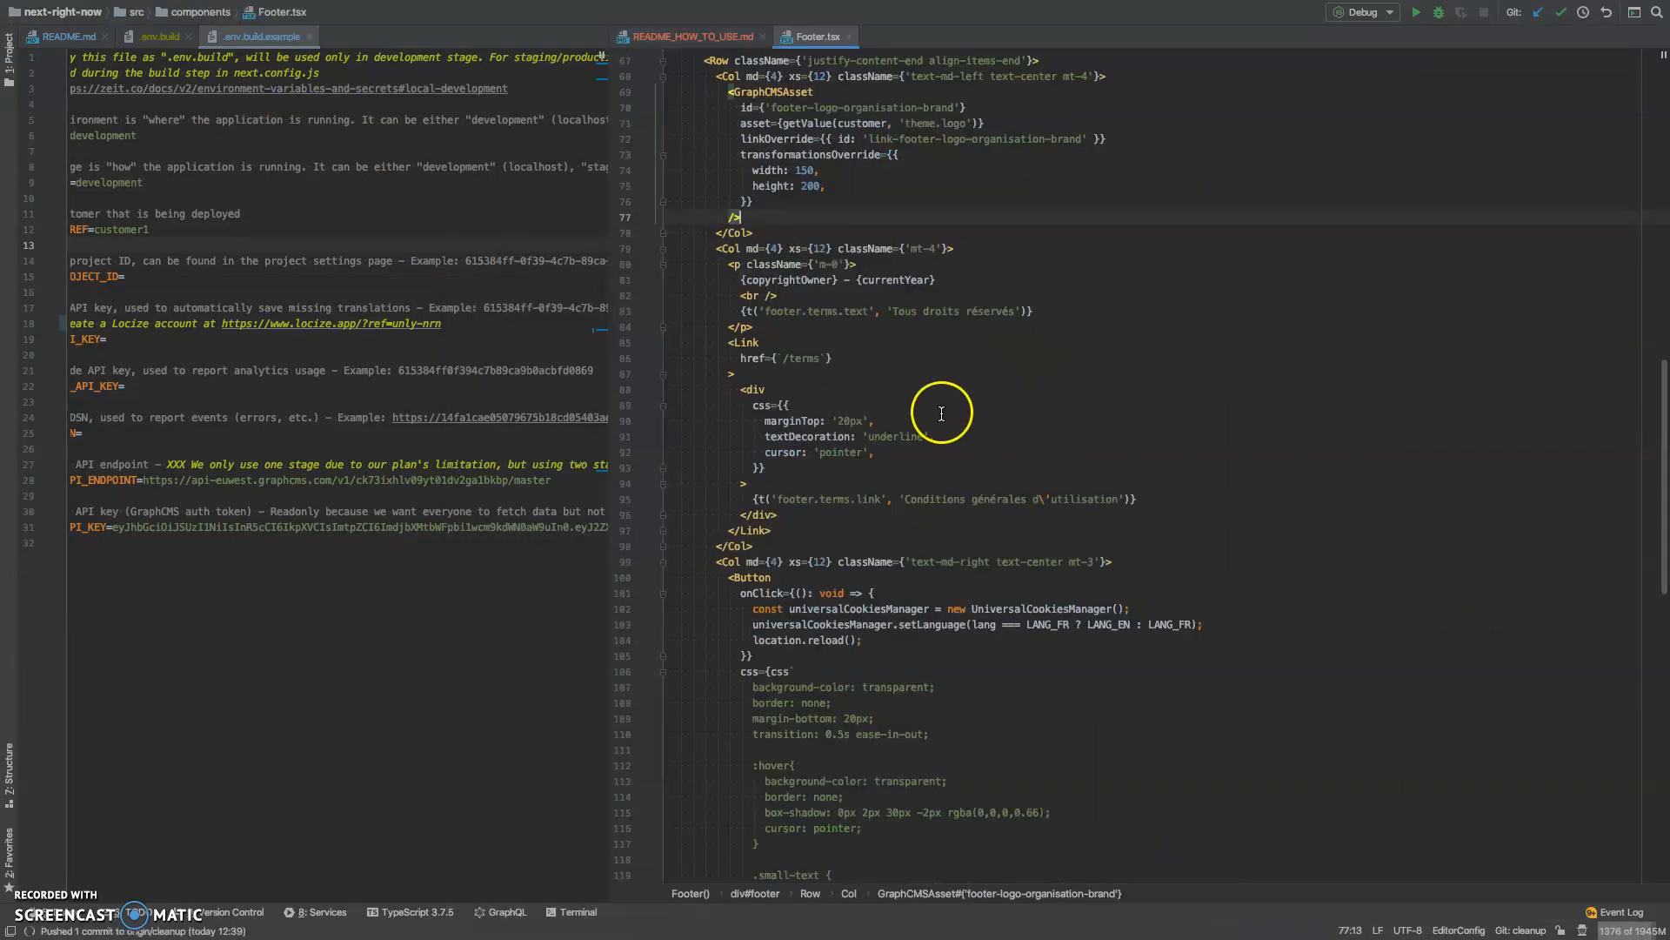
- Examine the useTranslation hook in Footer.tsx and the keys and default values of the footer.terms translations
{"action": "double_click", "coordinate": [777, 501]}
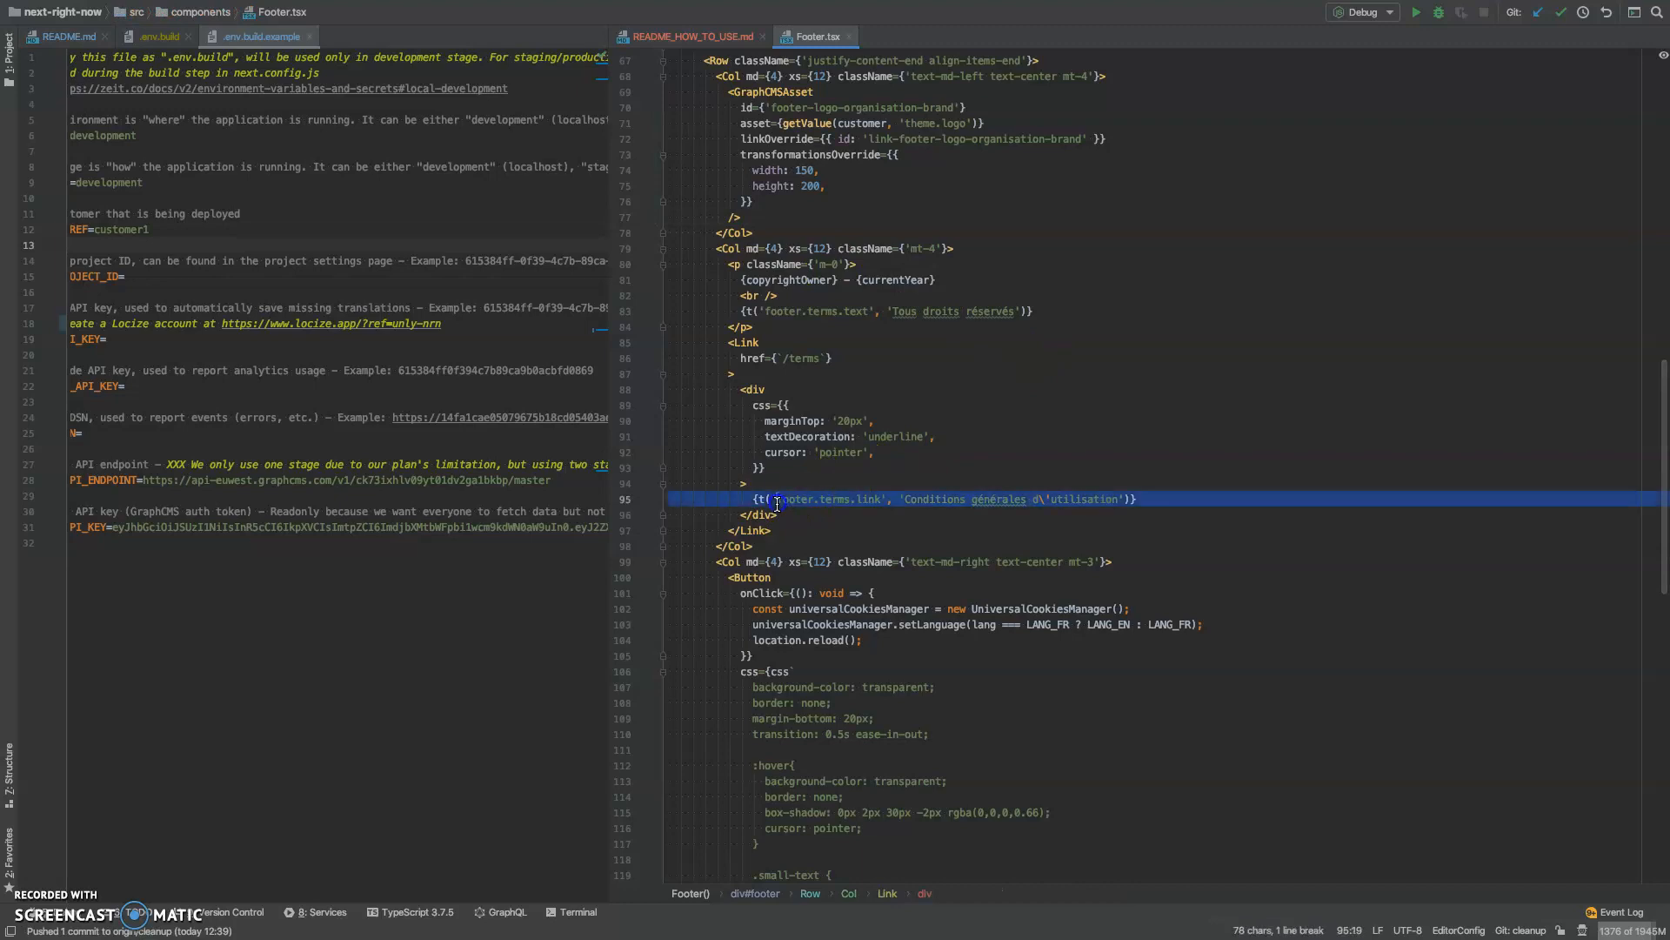
{"action": "triple_click", "coordinate": [777, 501]}
{"action": "left_click", "coordinate": [763, 501]}
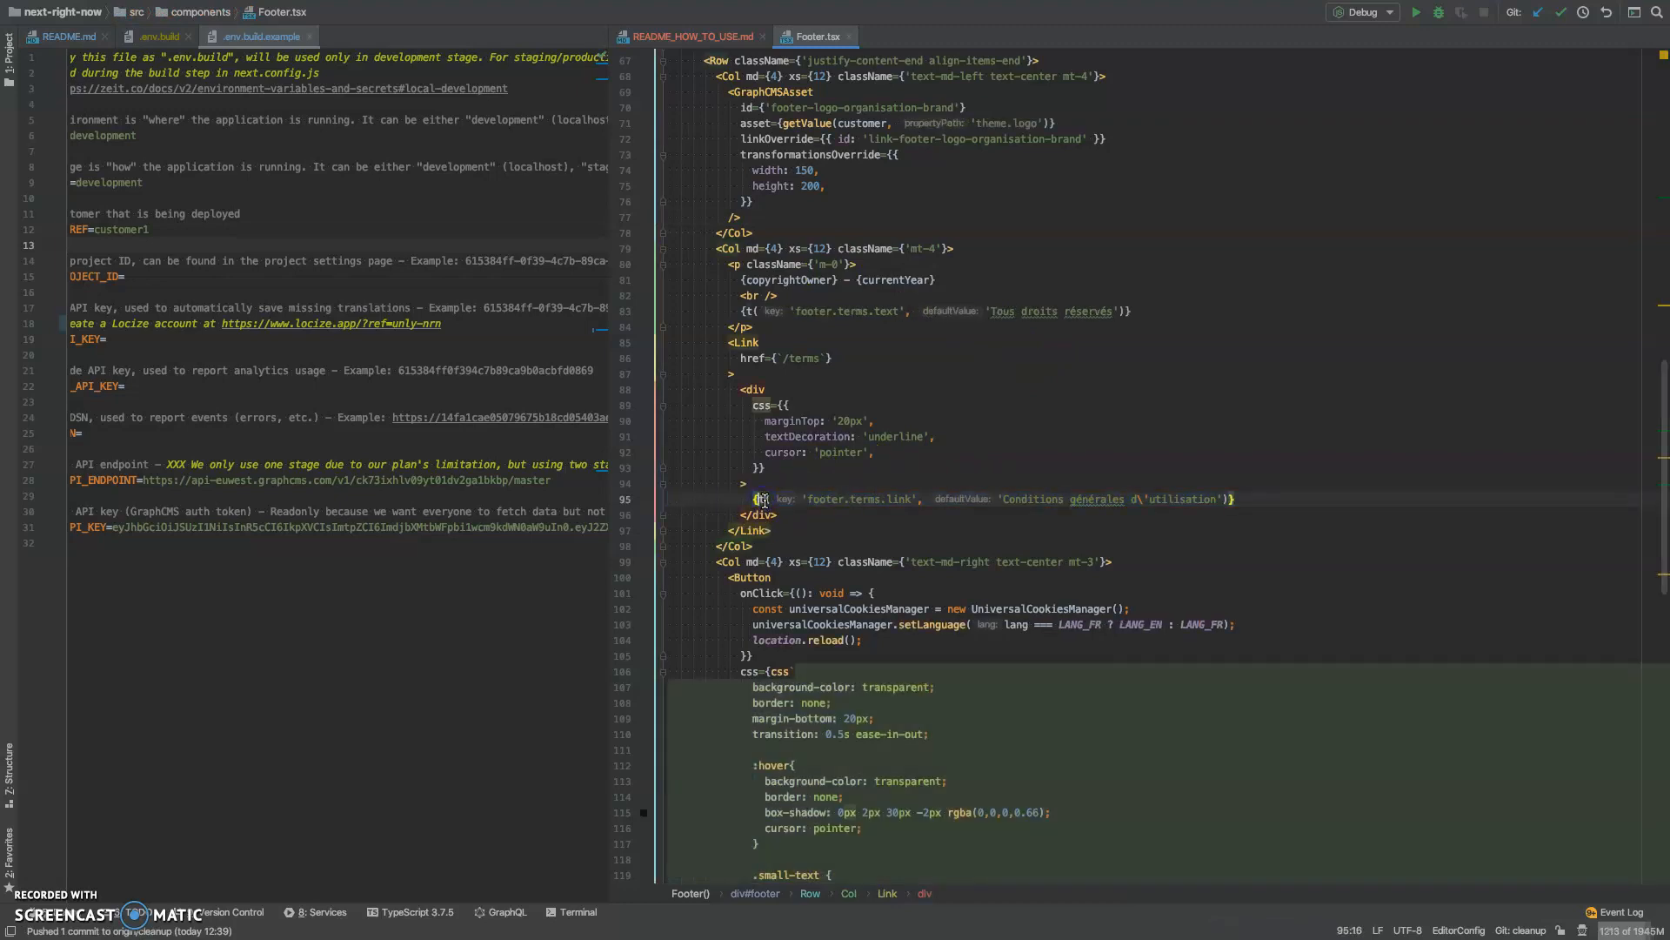
{"action": "scroll", "coordinate": [763, 501], "scroll_direction": "up", "scroll_amount": 15}
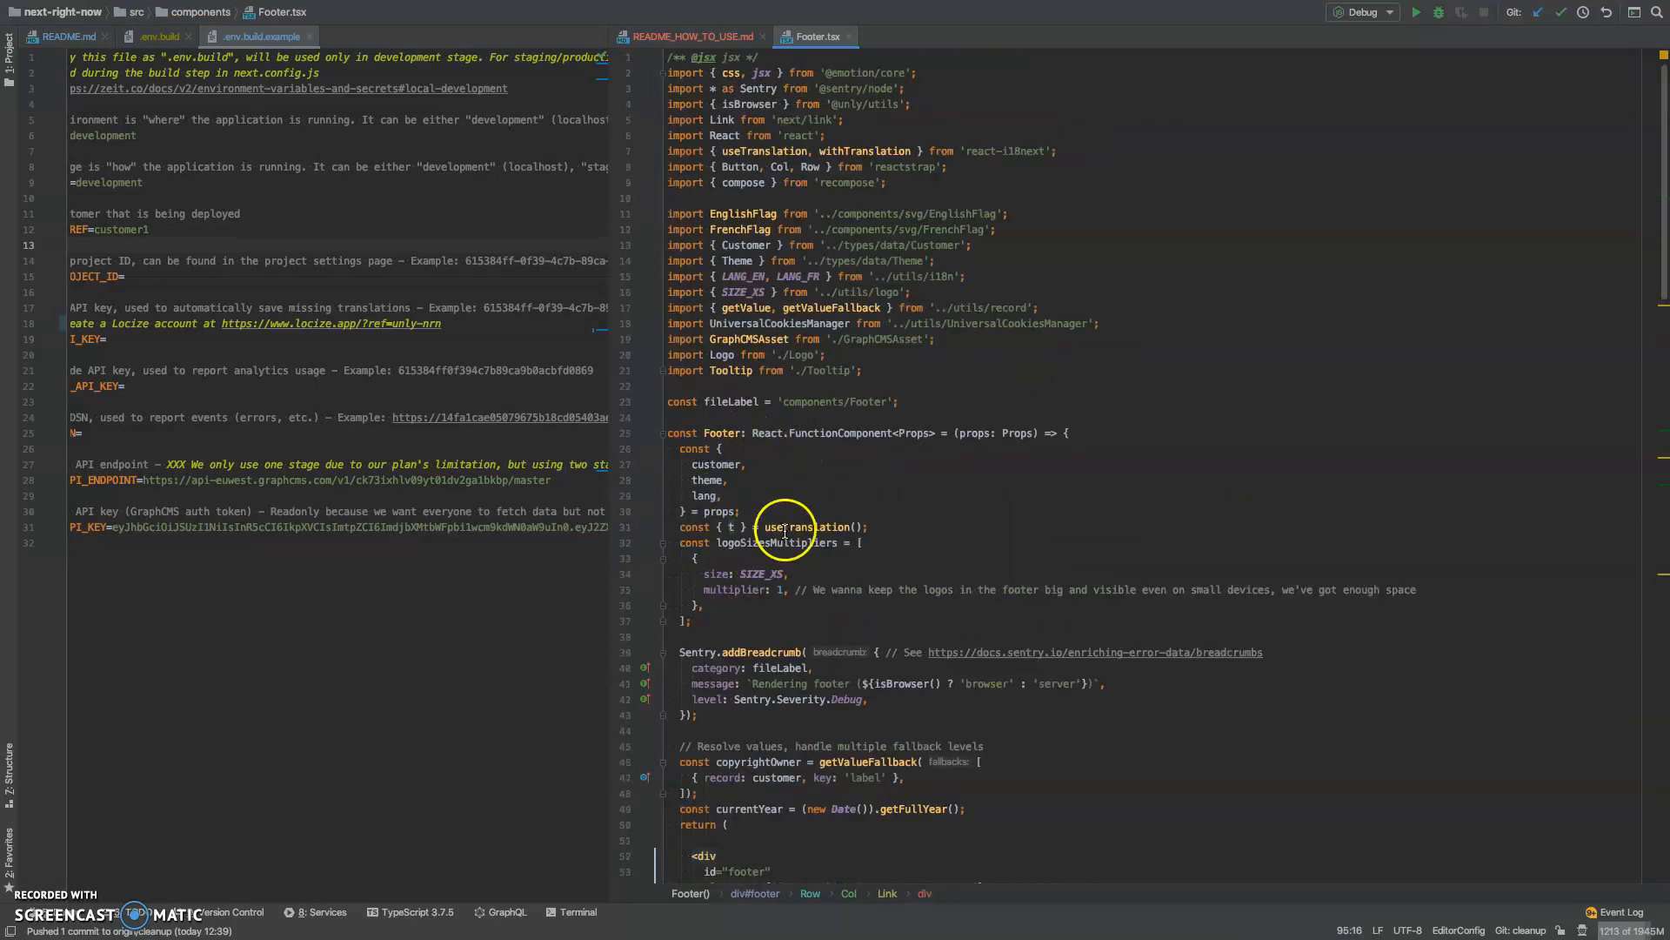
{"action": "double_click", "coordinate": [787, 527]}
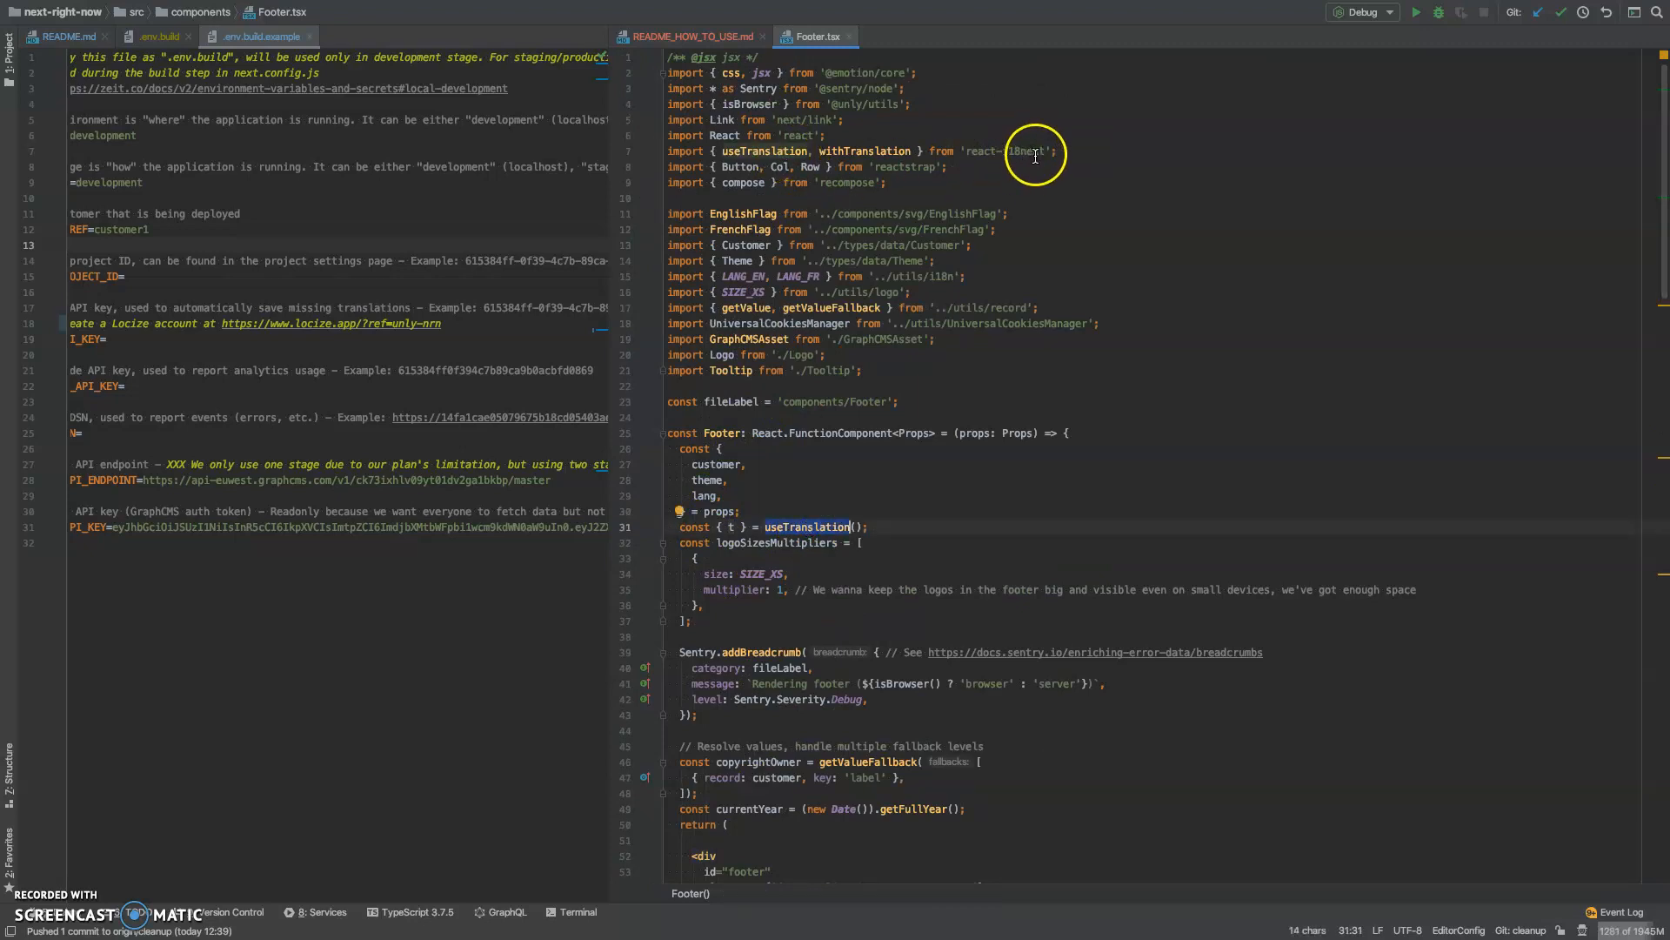
{"action": "scroll", "coordinate": [865, 298], "scroll_direction": "down", "scroll_amount": 15}
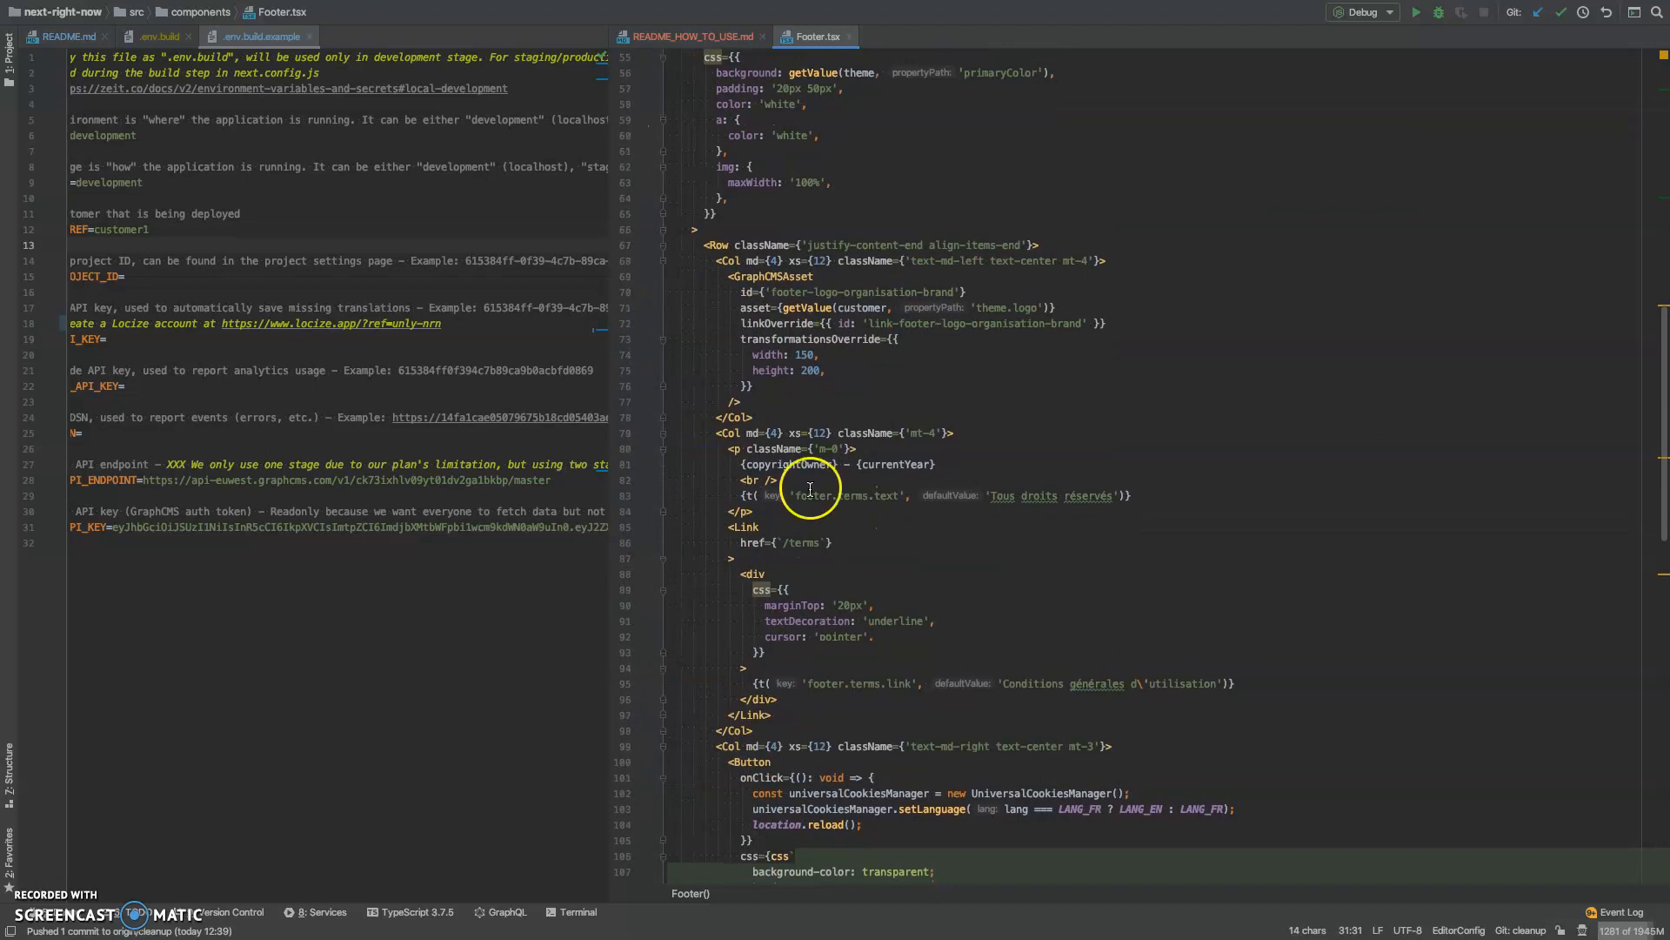
{"action": "left_click_drag", "start_coordinate": [789, 496], "coordinate": [1119, 498]}
{"action": "left_click", "coordinate": [988, 497]}
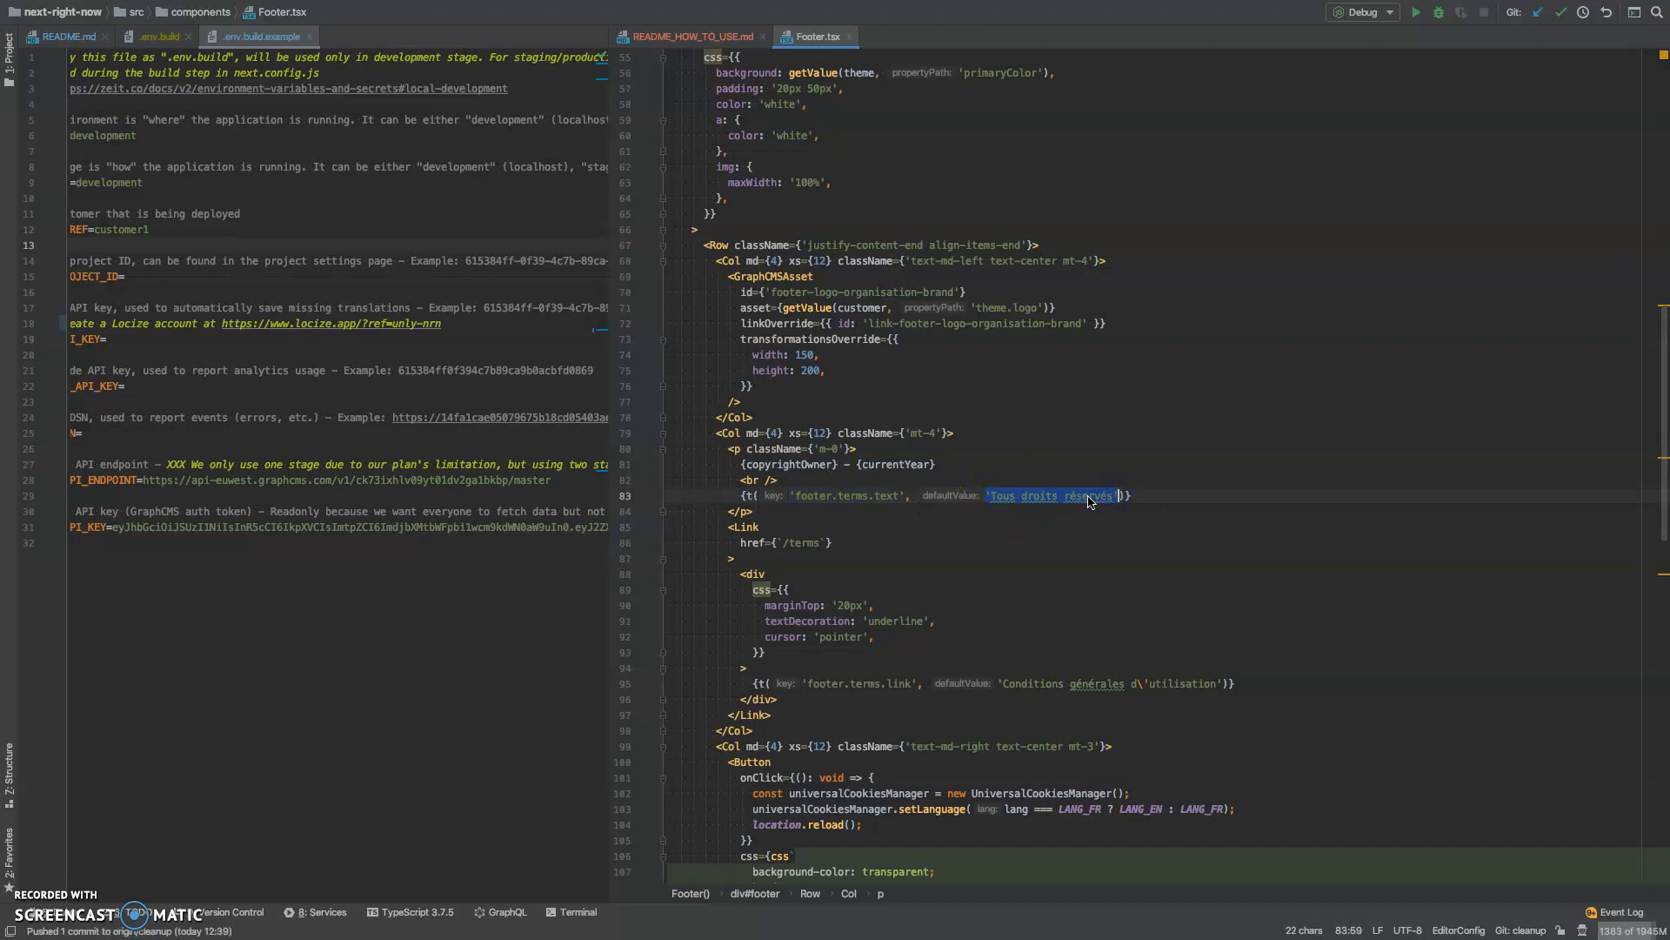
{"action": "mouse_move", "coordinate": [1089, 502]}
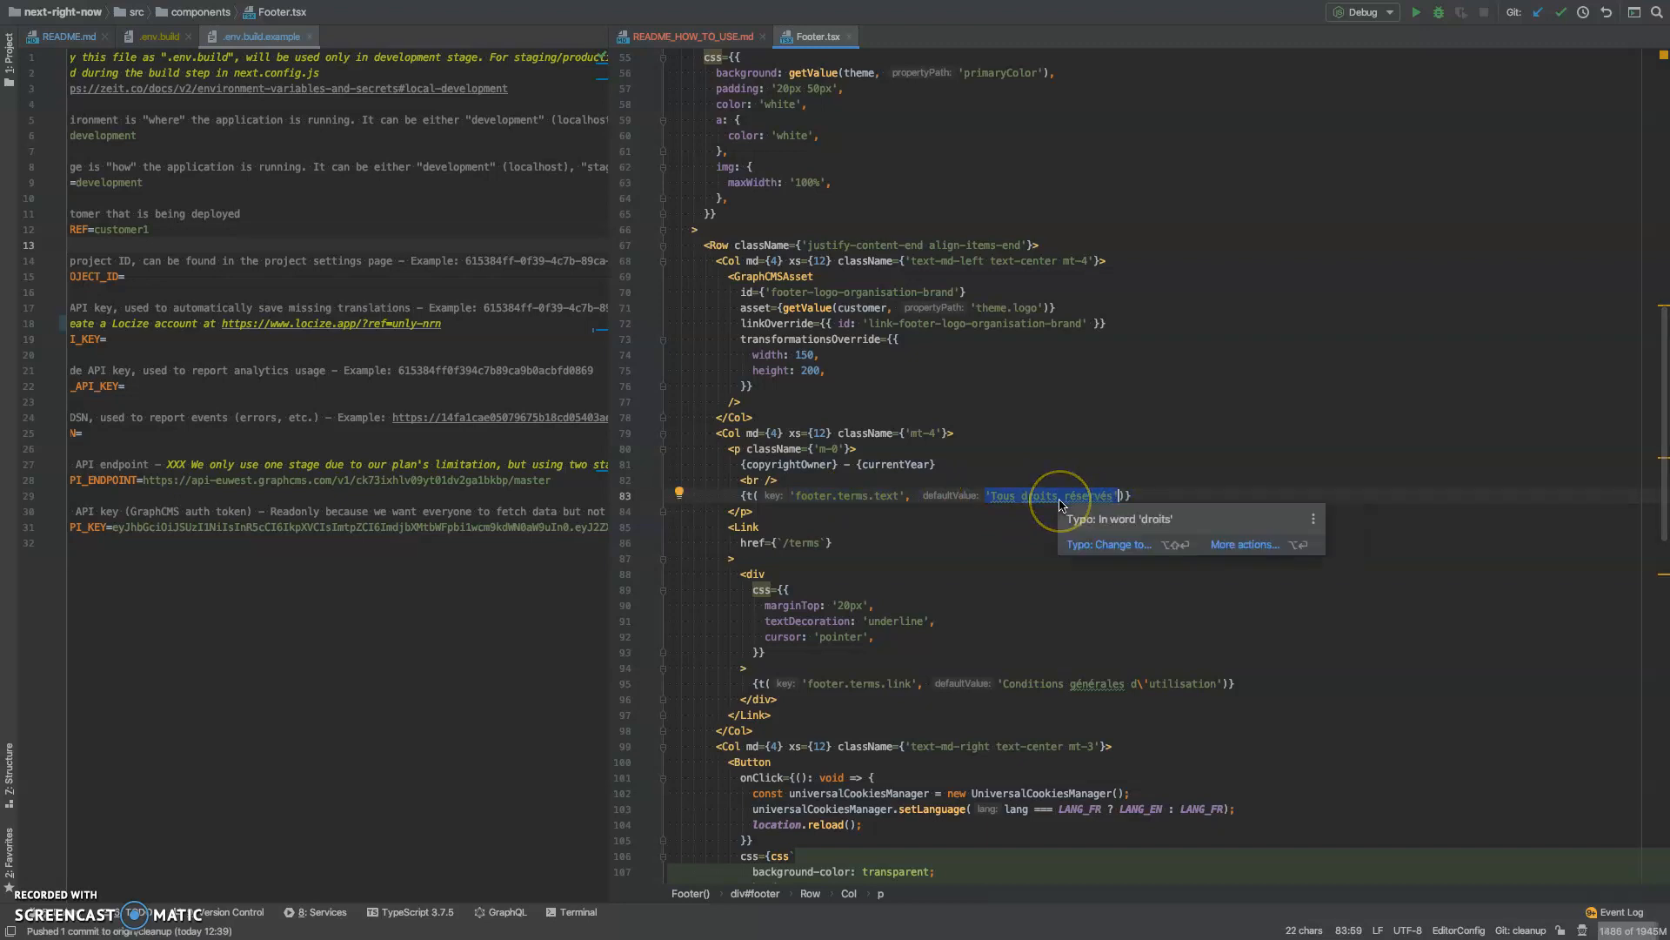
{"action": "left_click", "coordinate": [1060, 498]}
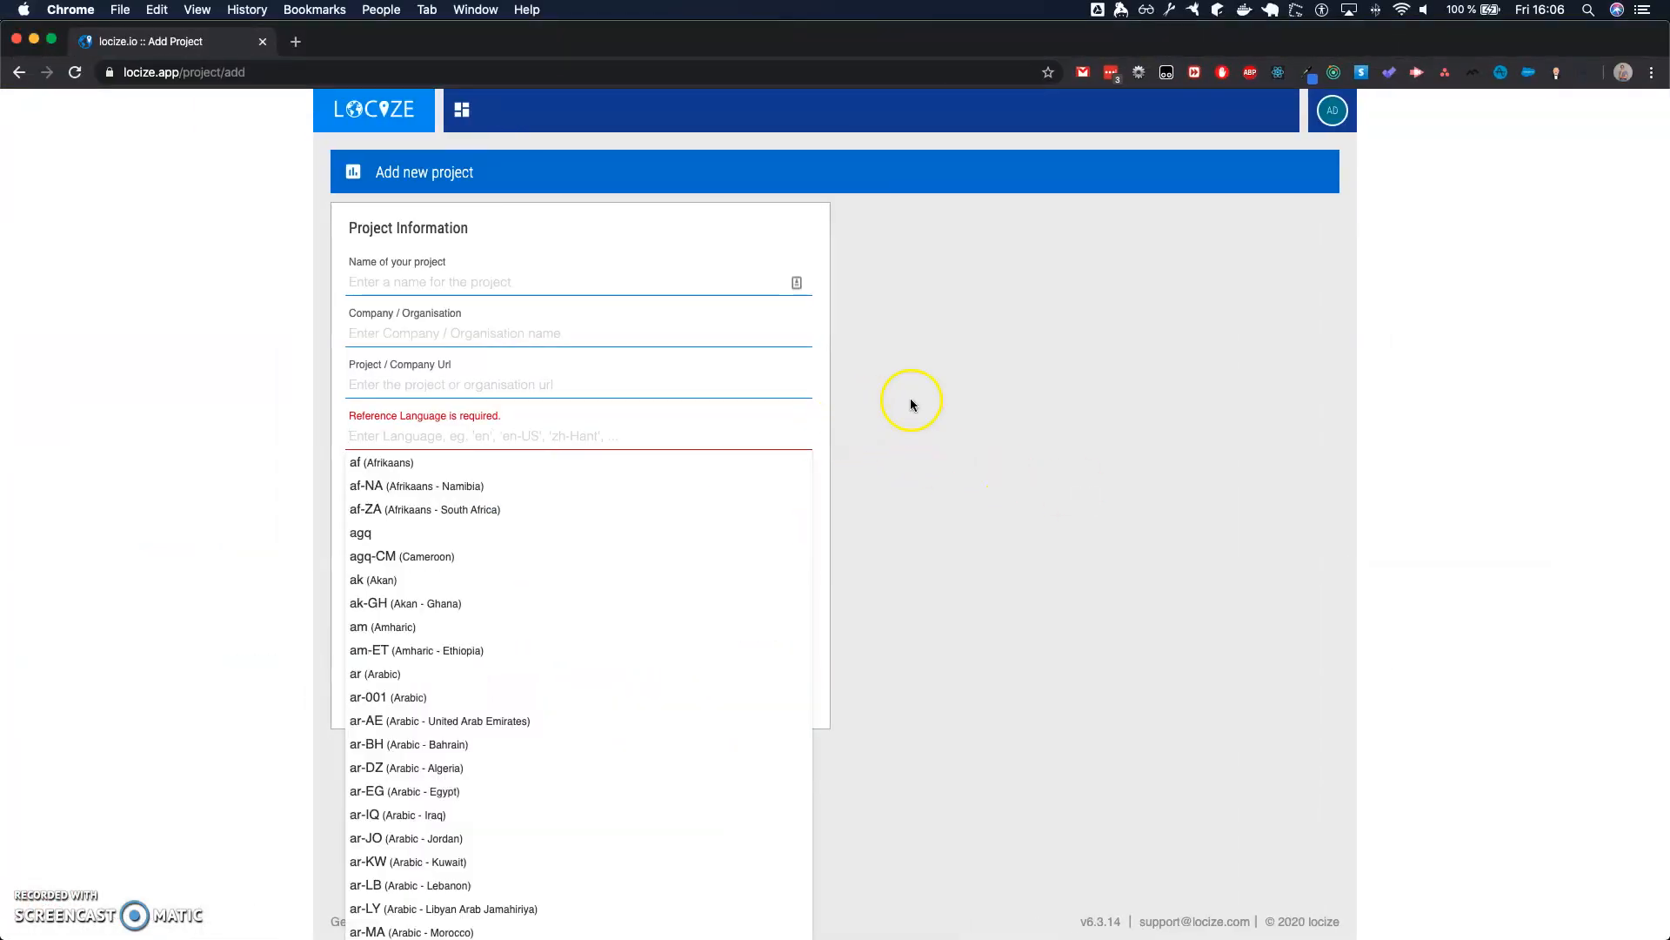
- Switch back to the new project form in Chrome and review the reference language and i18n format options
{"action": "left_click", "coordinate": [911, 405]}
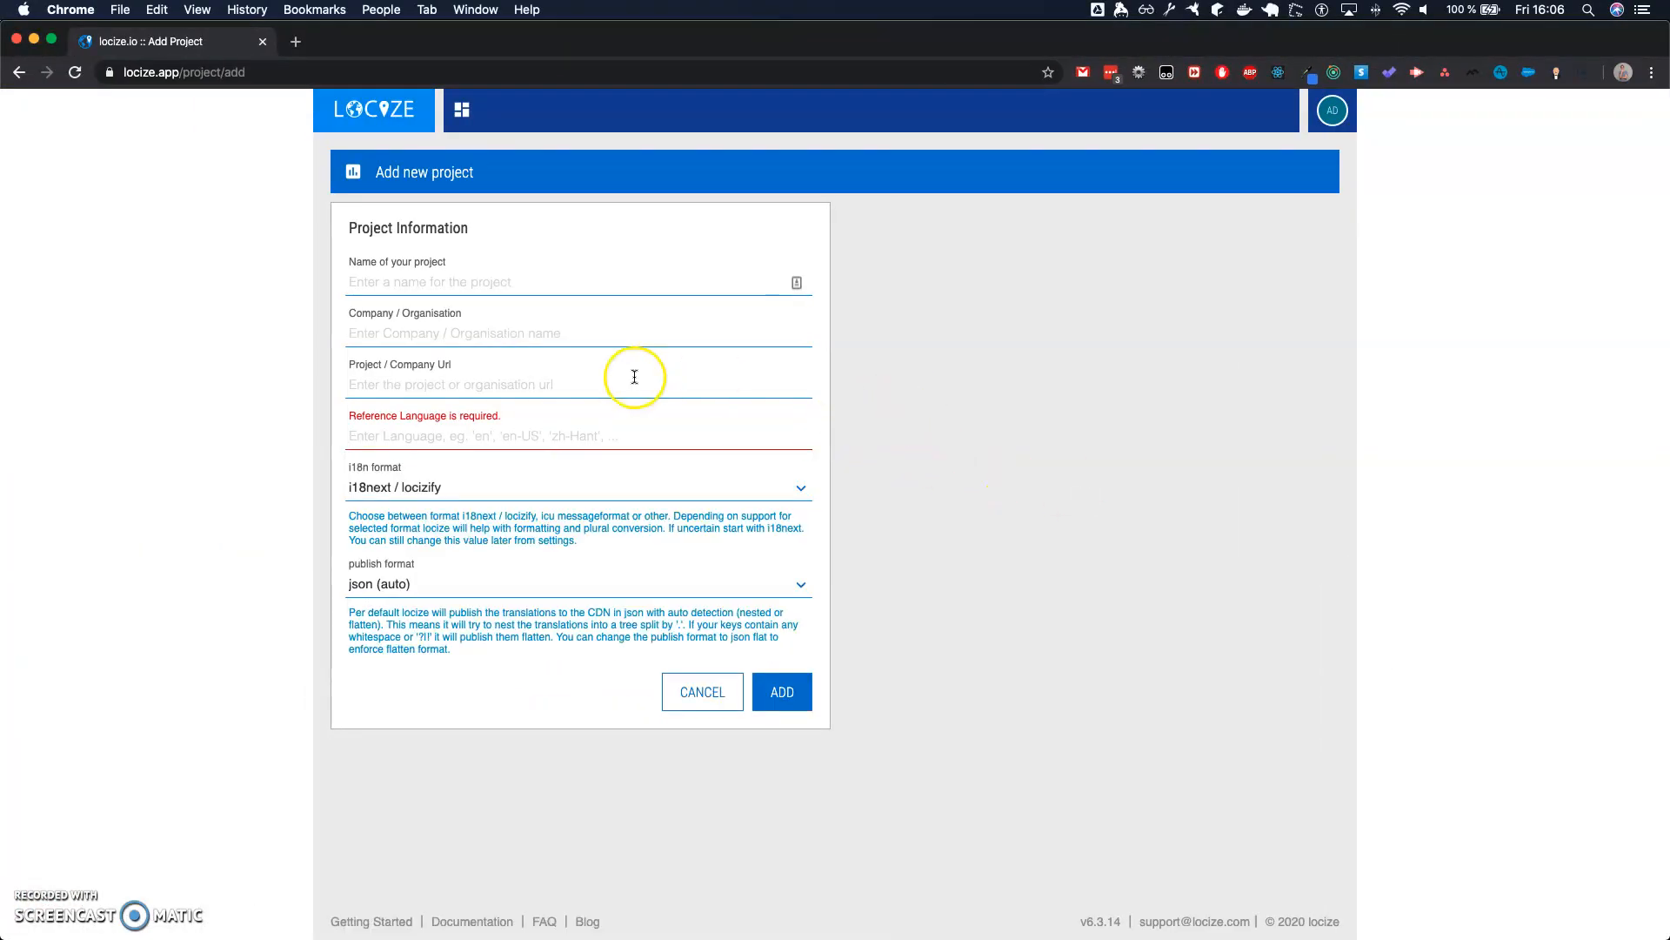
{"action": "left_click", "coordinate": [600, 435]}
{"action": "left_click", "coordinate": [887, 439]}
{"action": "left_click", "coordinate": [475, 487]}
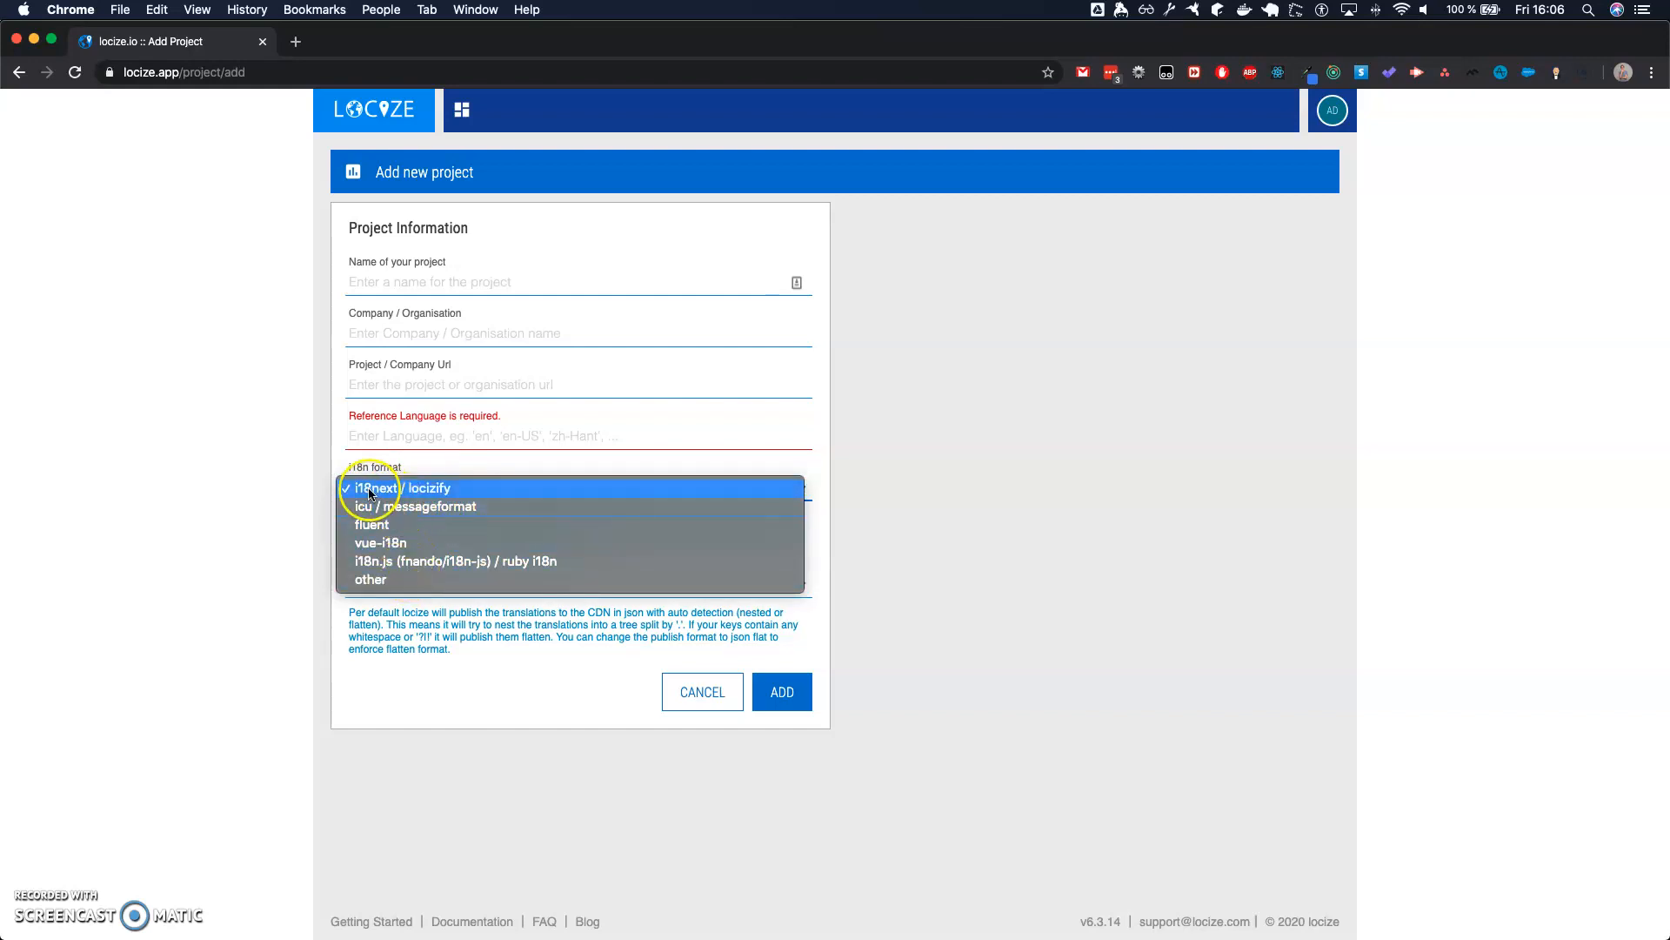
{"action": "left_click", "coordinate": [945, 456]}
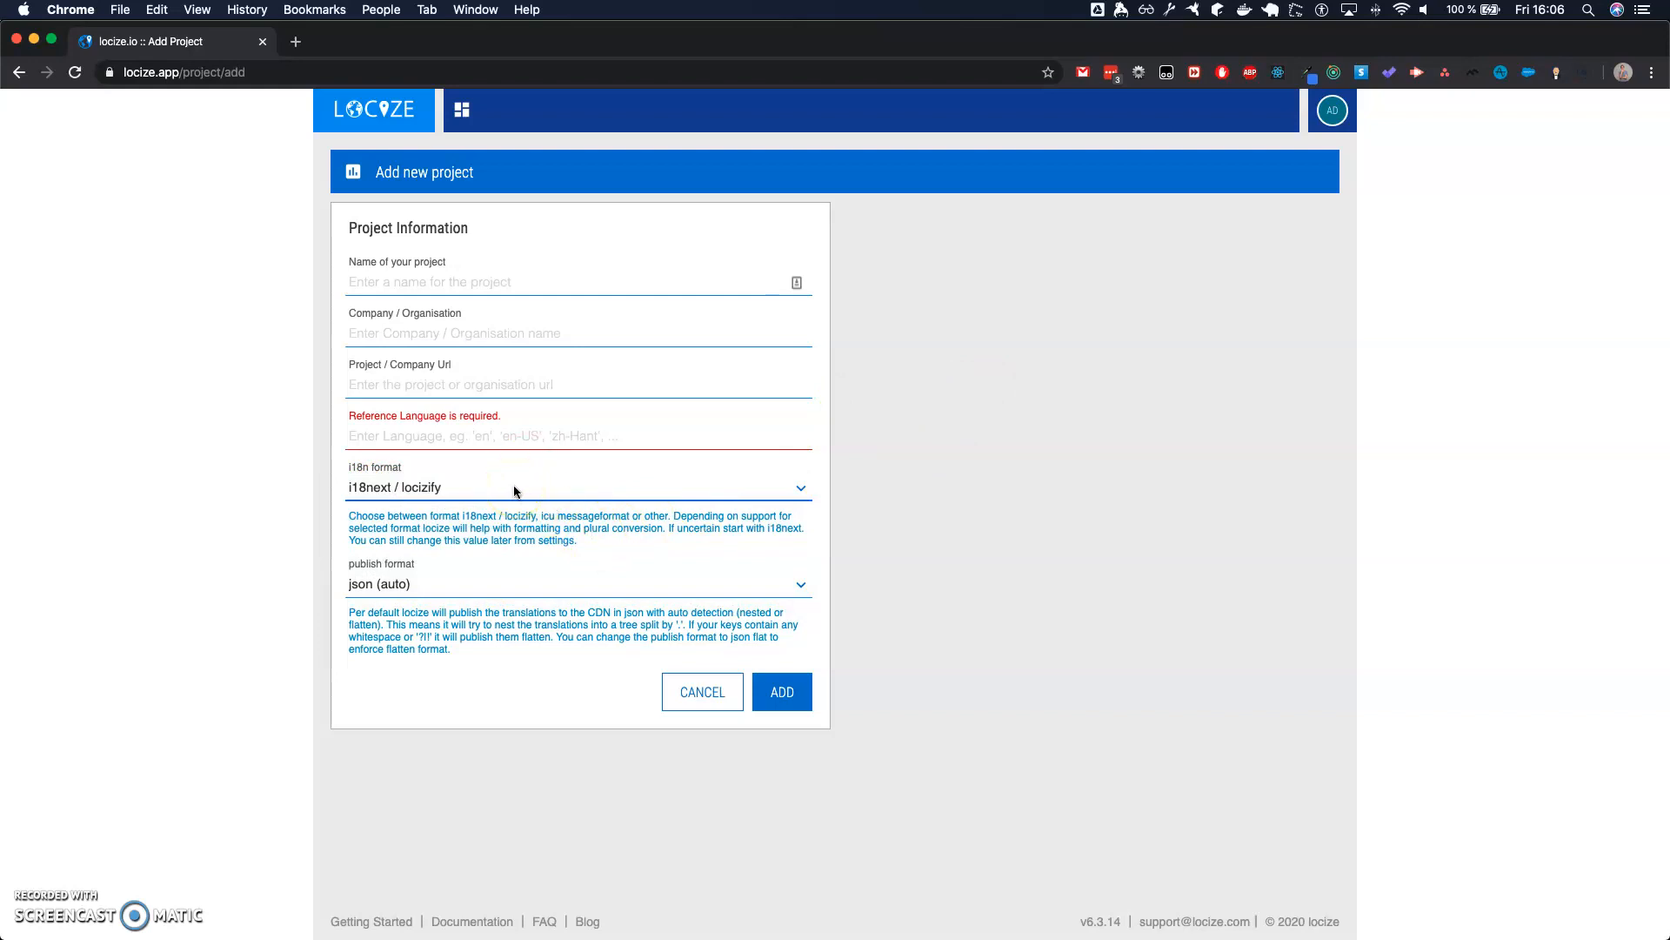
- Set the new project's publish format to json nested
{"action": "left_click", "coordinate": [458, 588]}
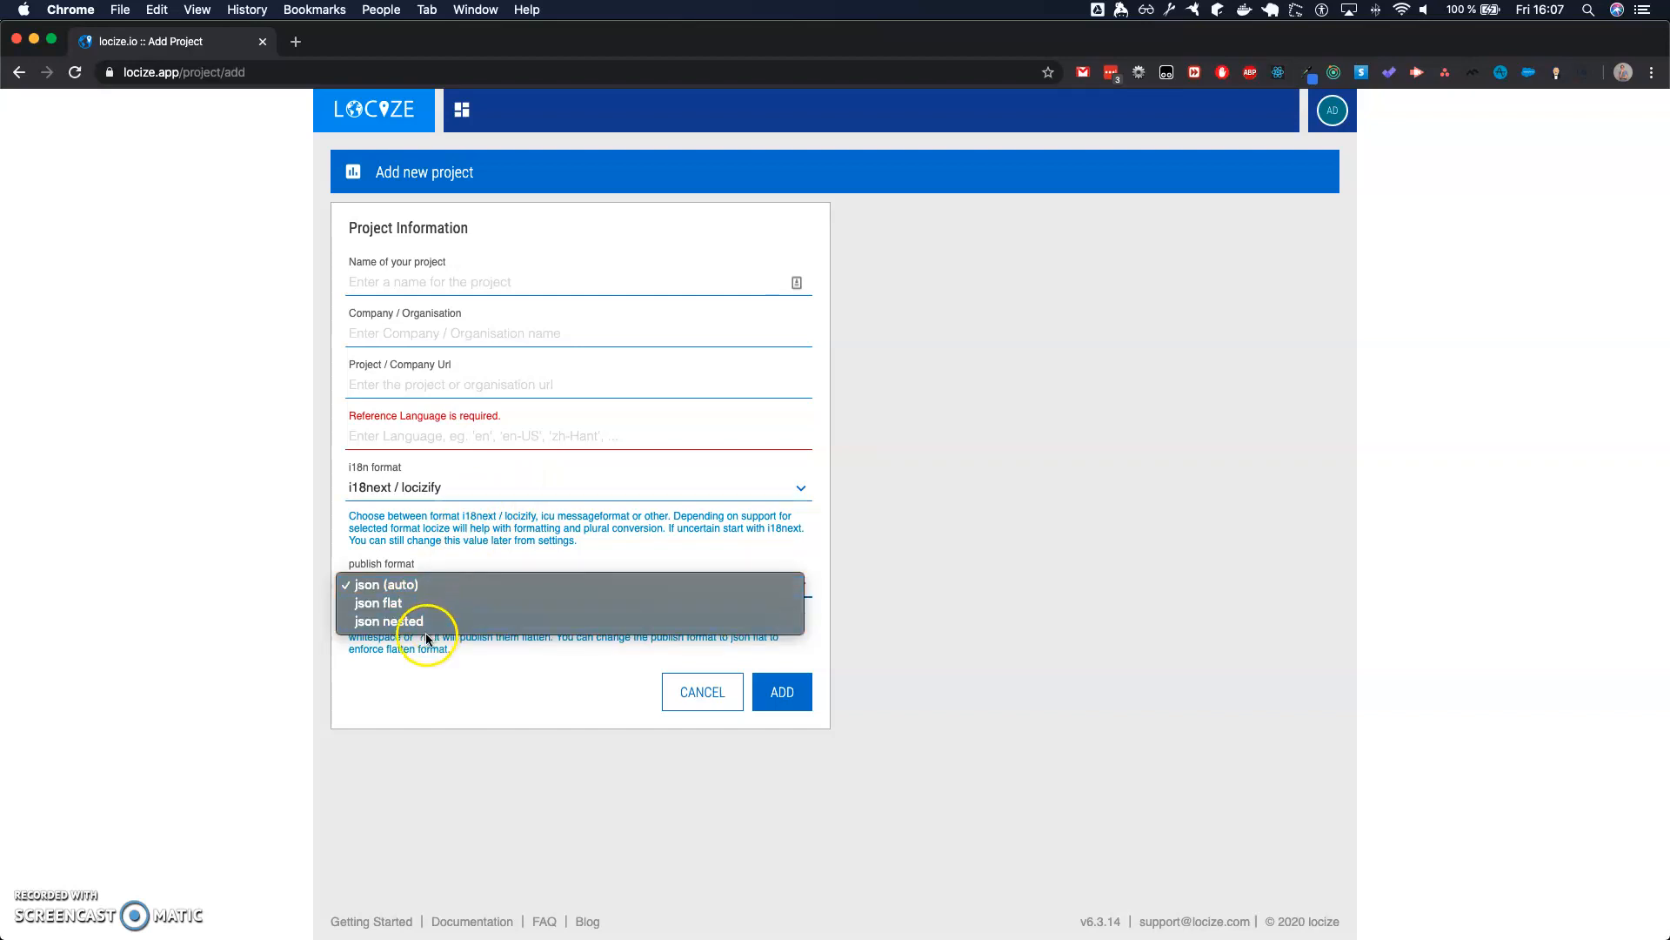
{"action": "left_click", "coordinate": [423, 622]}
{"action": "left_click", "coordinate": [438, 588]}
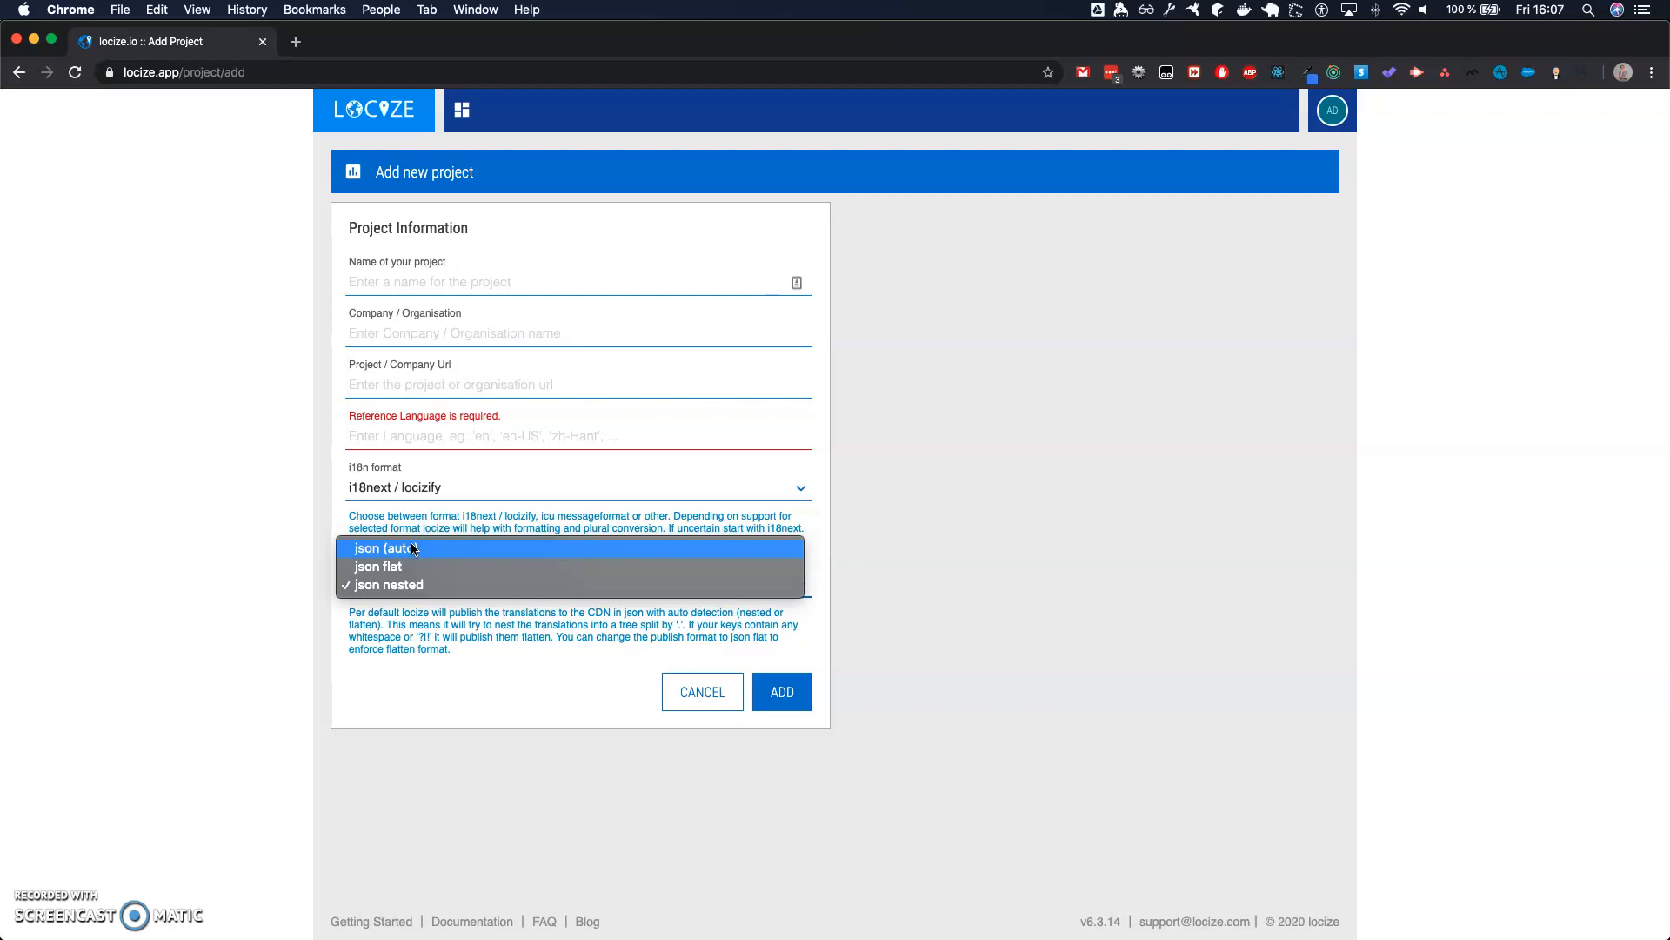
{"action": "left_click", "coordinate": [428, 555]}
{"action": "left_click", "coordinate": [418, 586]}
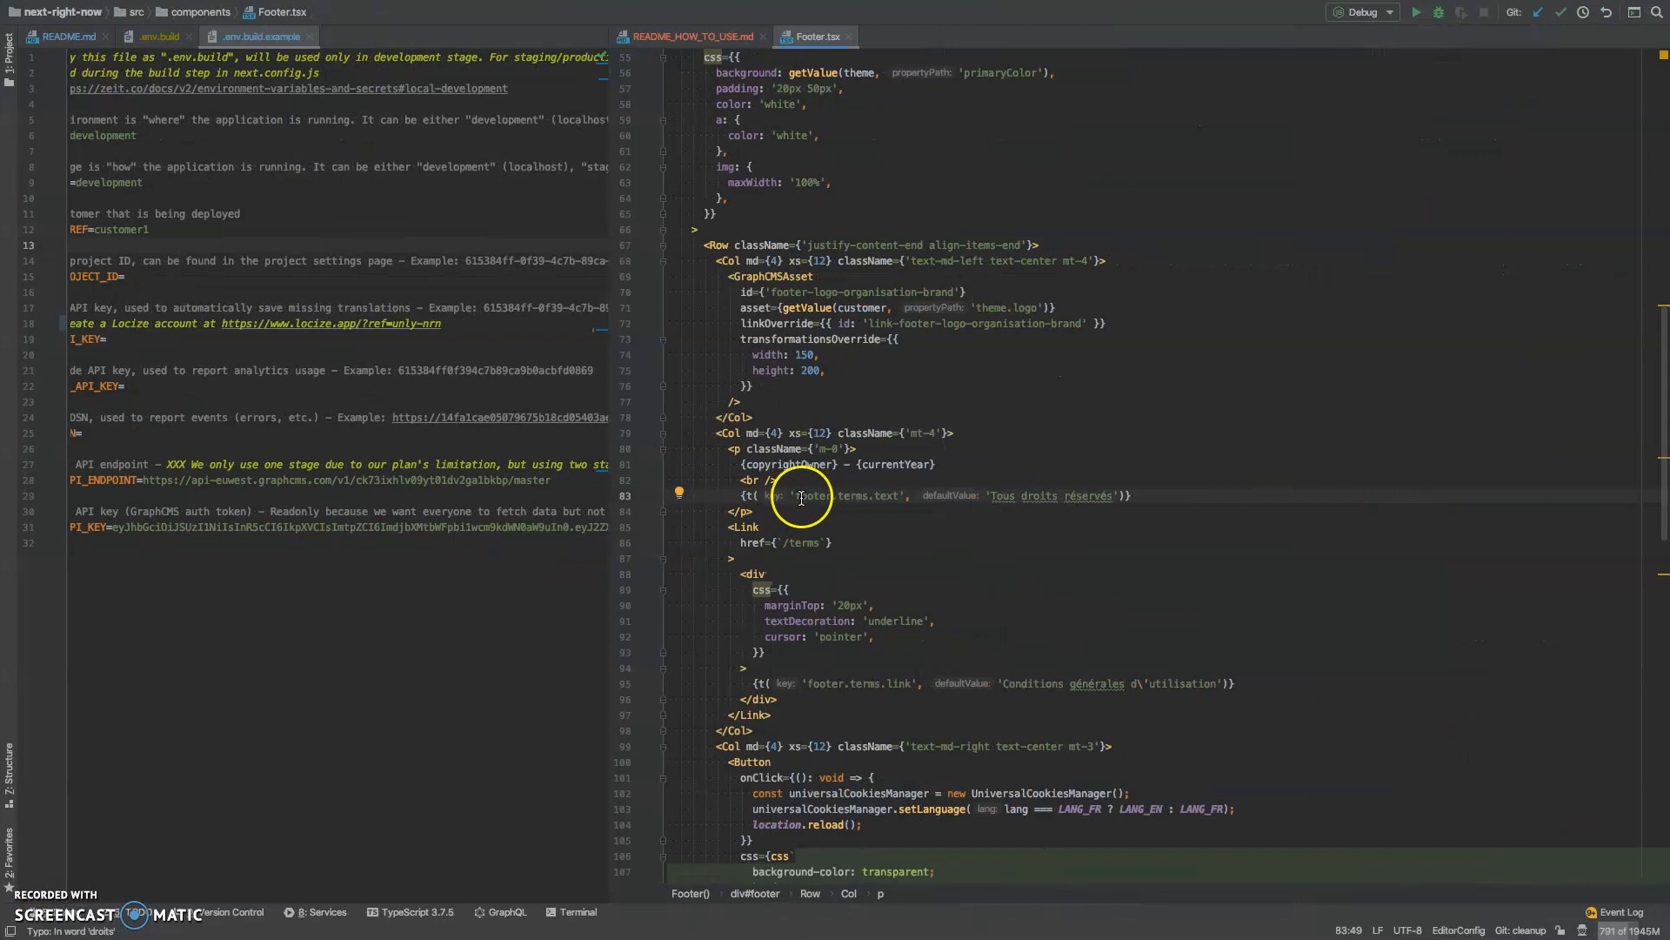
- Compare the dotted footer.terms.text key in WebStorm with the publish format options in the new project form
{"action": "left_click_drag", "start_coordinate": [797, 497], "coordinate": [869, 497]}
{"action": "left_click", "coordinate": [872, 498]}
{"action": "key", "text": "ctrl+Left"}
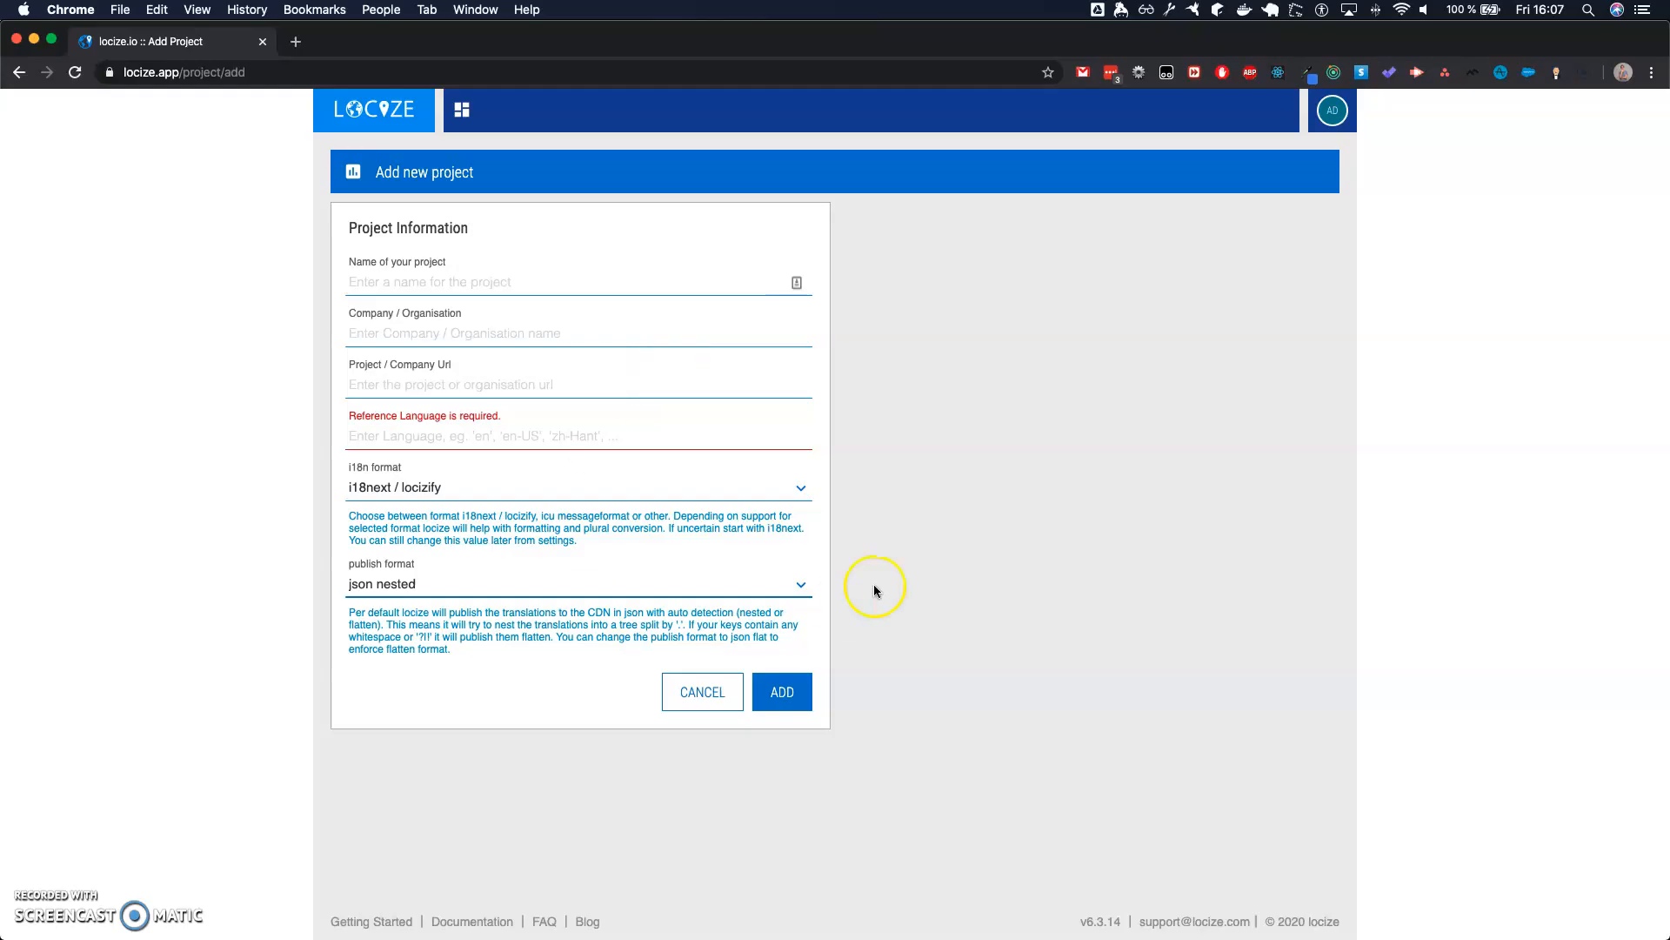
{"action": "left_click", "coordinate": [419, 588]}
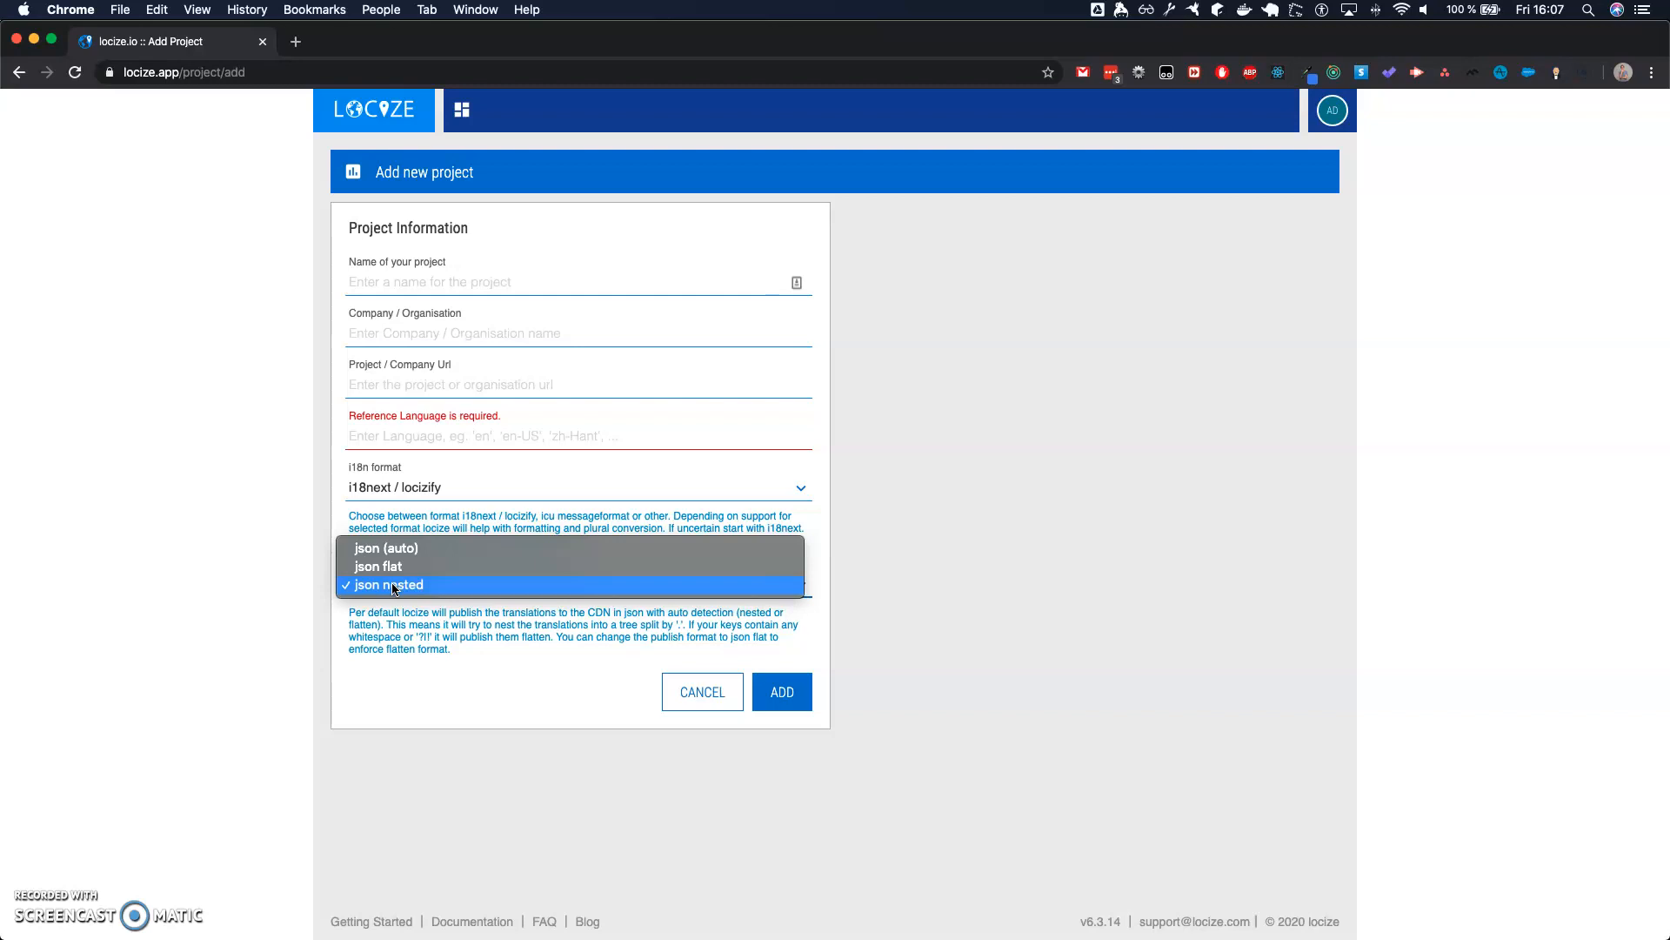
{"action": "left_click", "coordinate": [879, 537]}
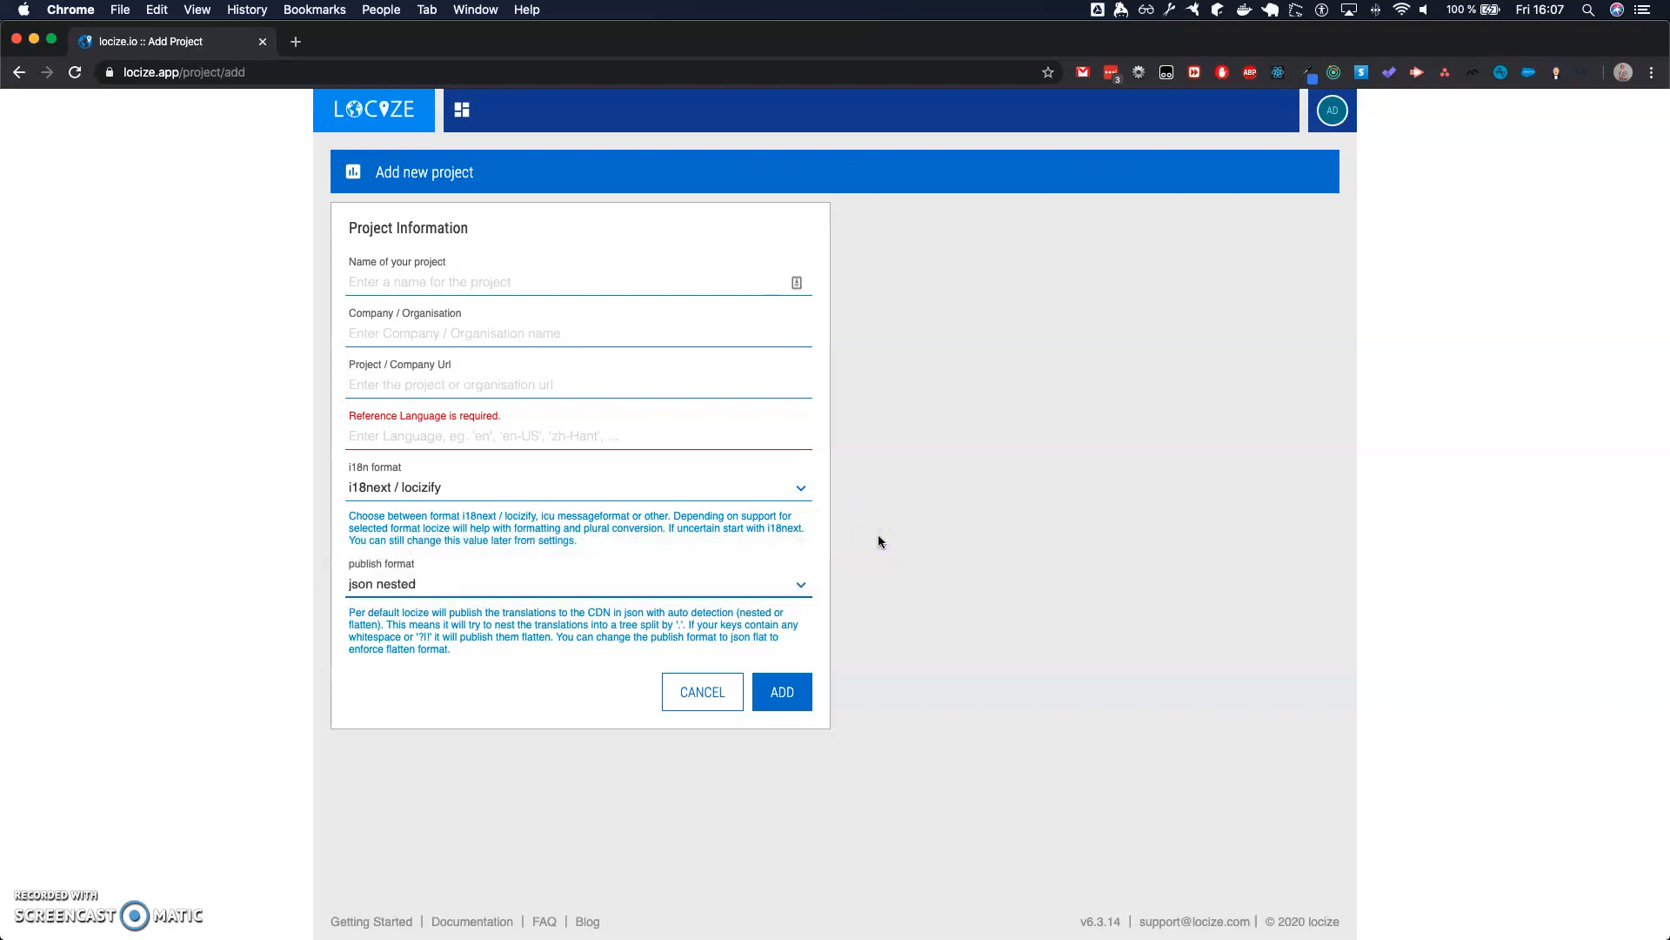
- Return to the dashboard and inspect the latest and production versions of the next-right-now project
{"action": "scroll", "coordinate": [564, 555], "scroll_direction": "left", "scroll_amount": 5}
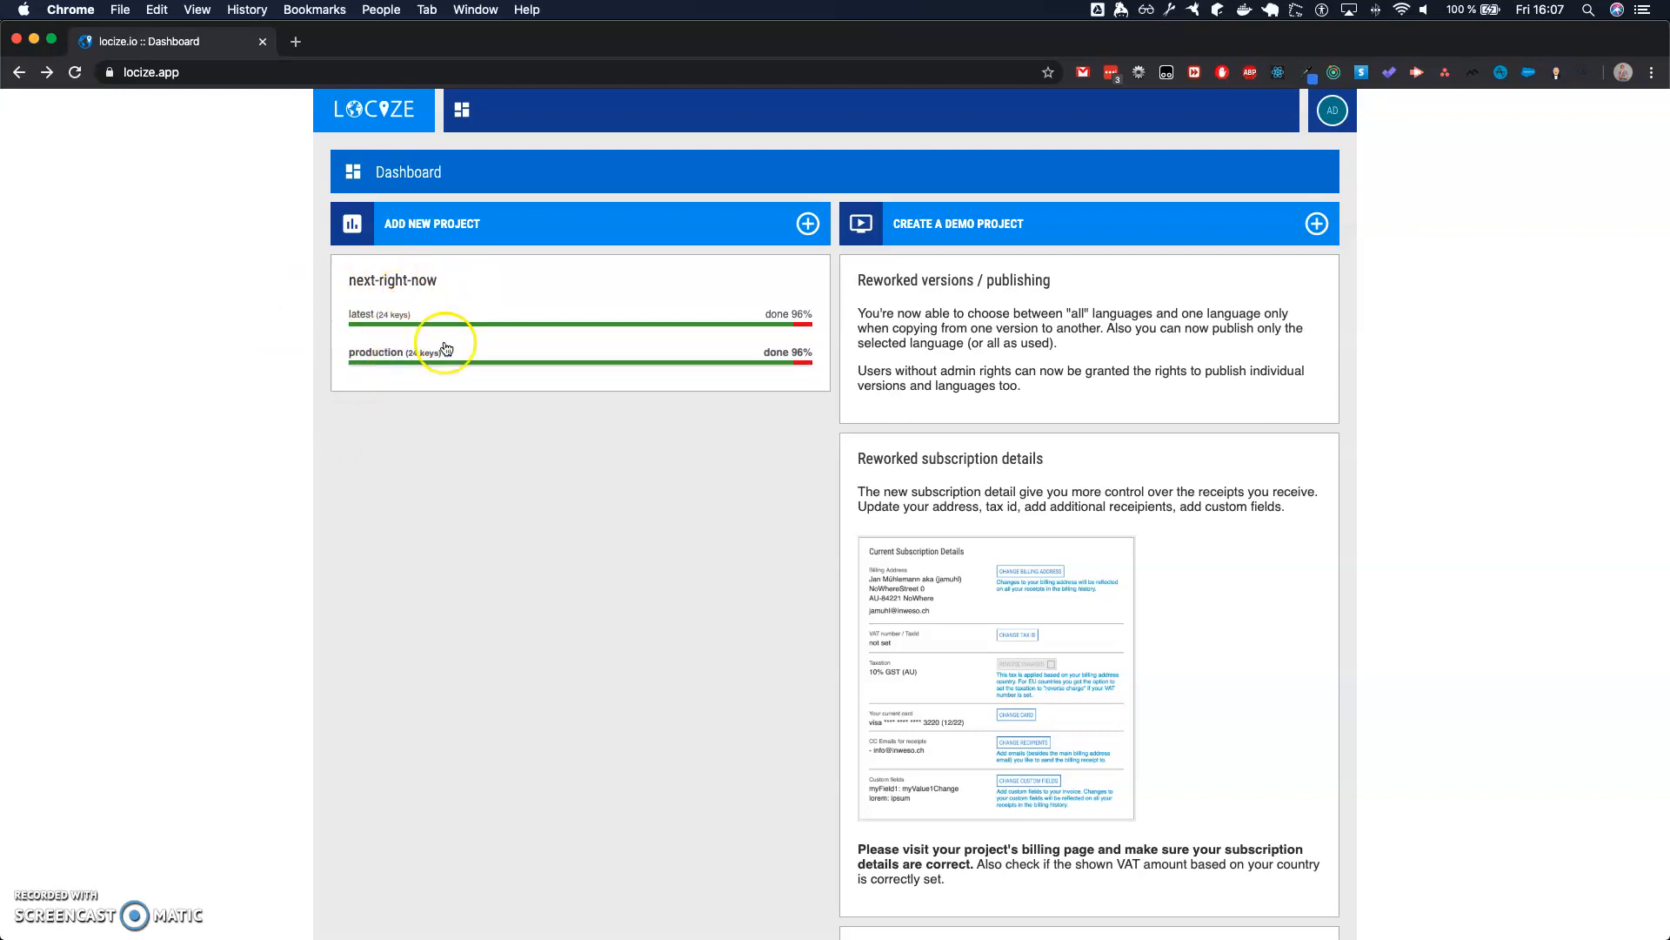
{"action": "left_click", "coordinate": [523, 280]}
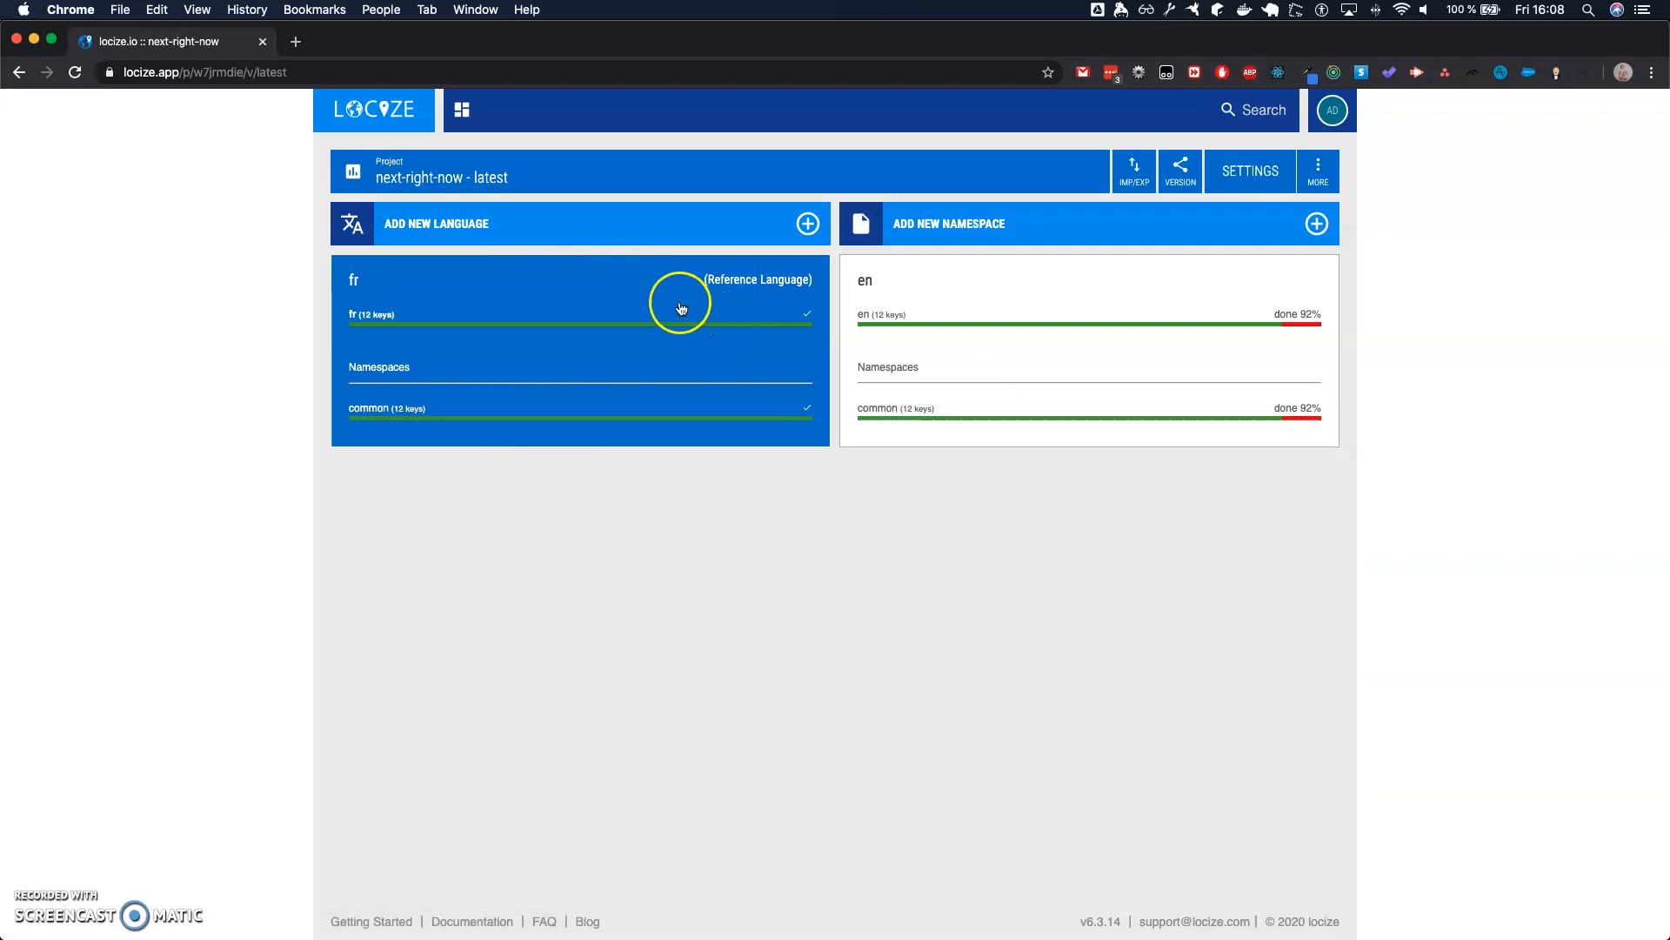
{"action": "scroll", "coordinate": [529, 284], "scroll_direction": "left", "scroll_amount": 5}
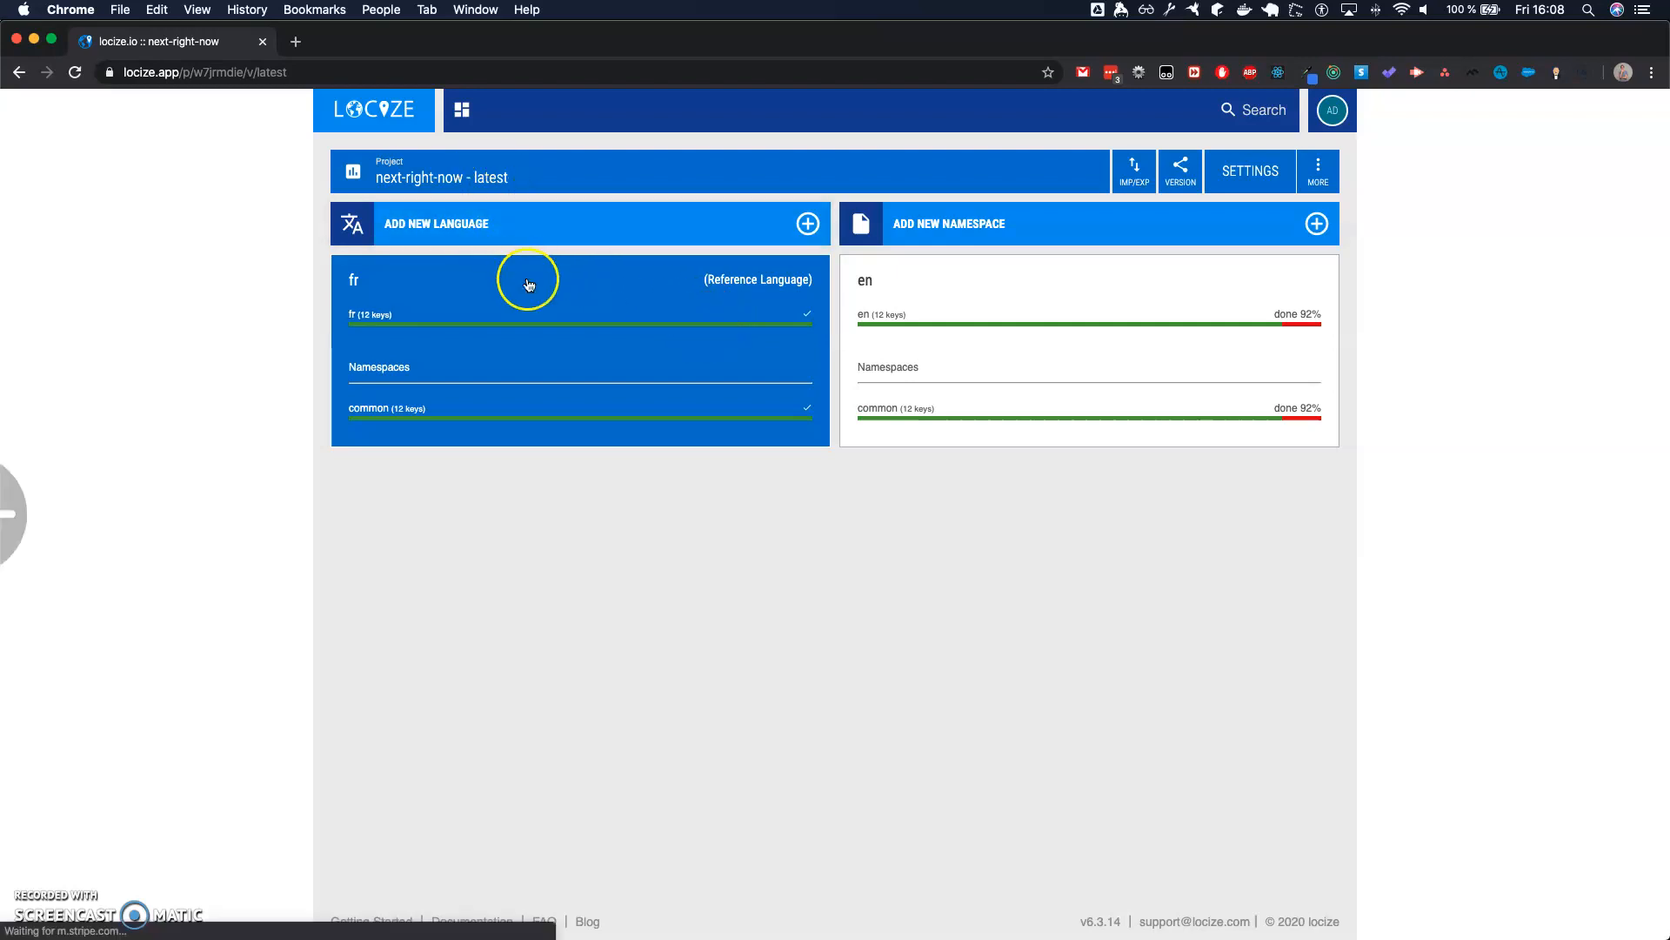
{"action": "left_click", "coordinate": [436, 362]}
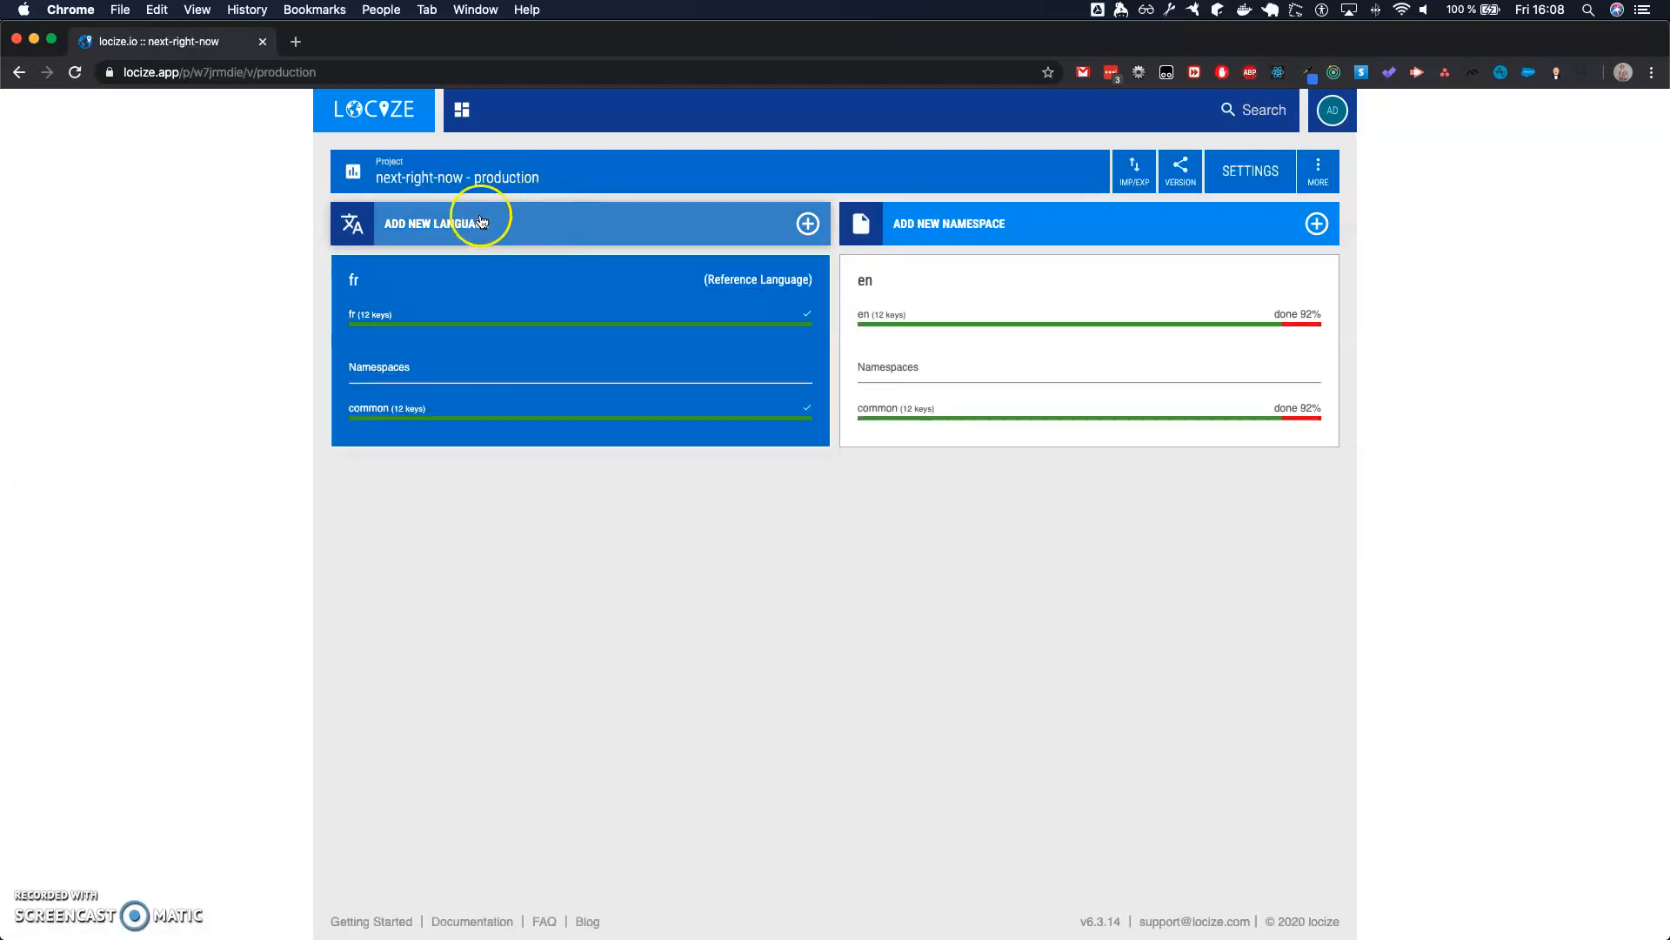
{"action": "scroll", "coordinate": [455, 388], "scroll_direction": "left", "scroll_amount": 5}
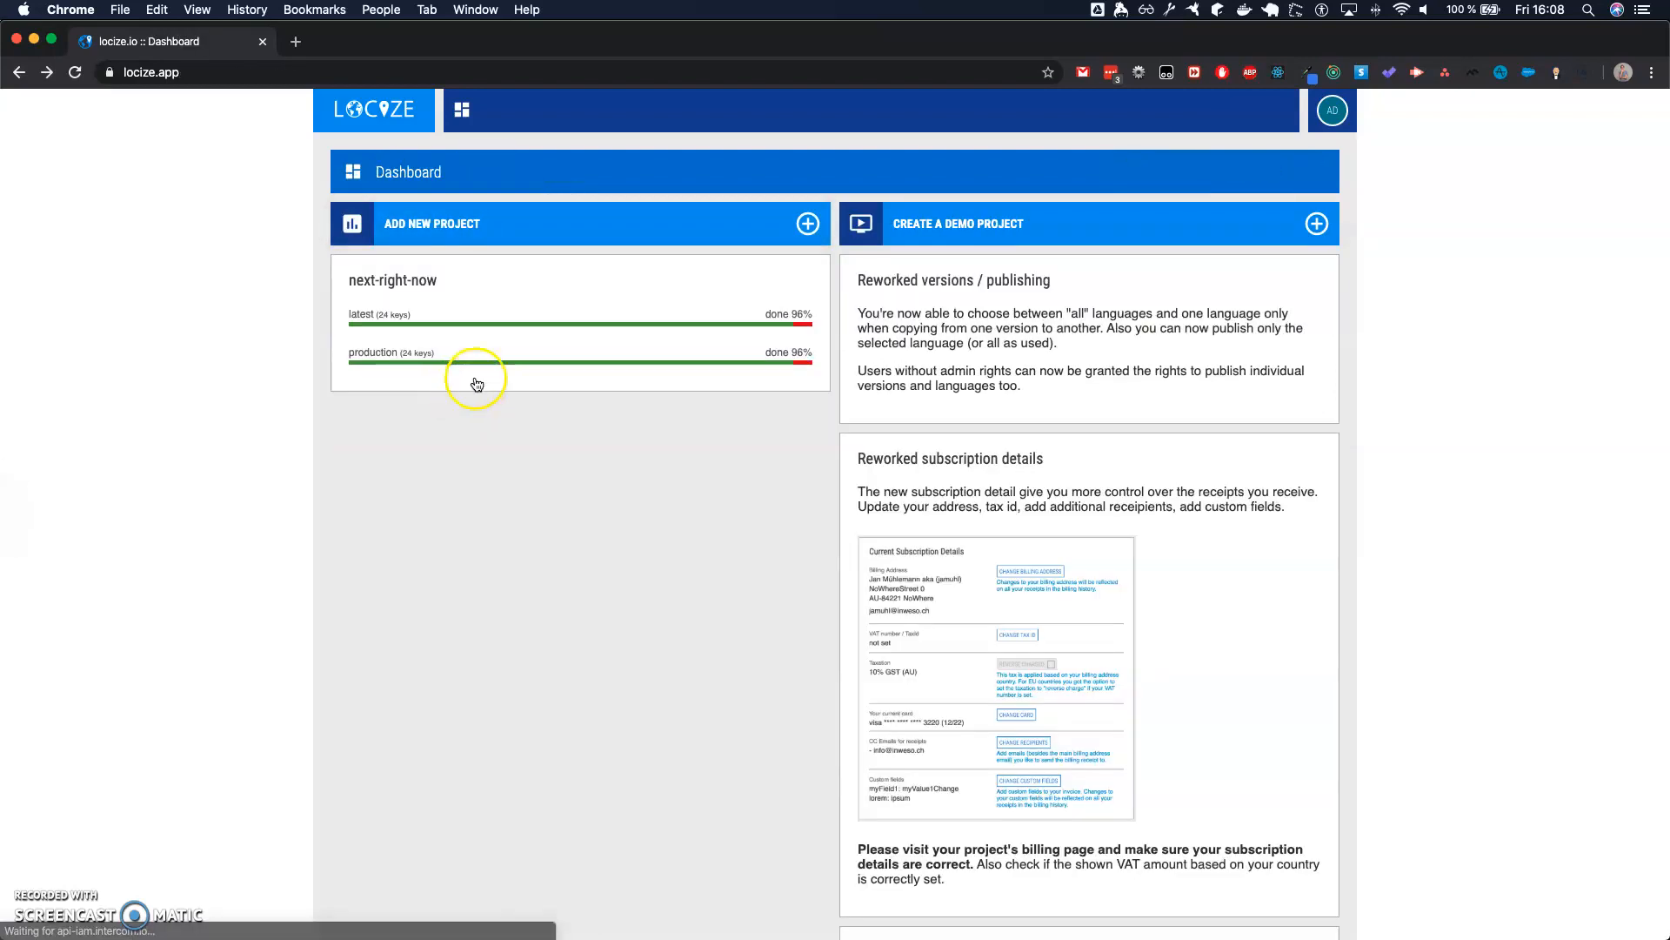
{"action": "left_click", "coordinate": [430, 326]}
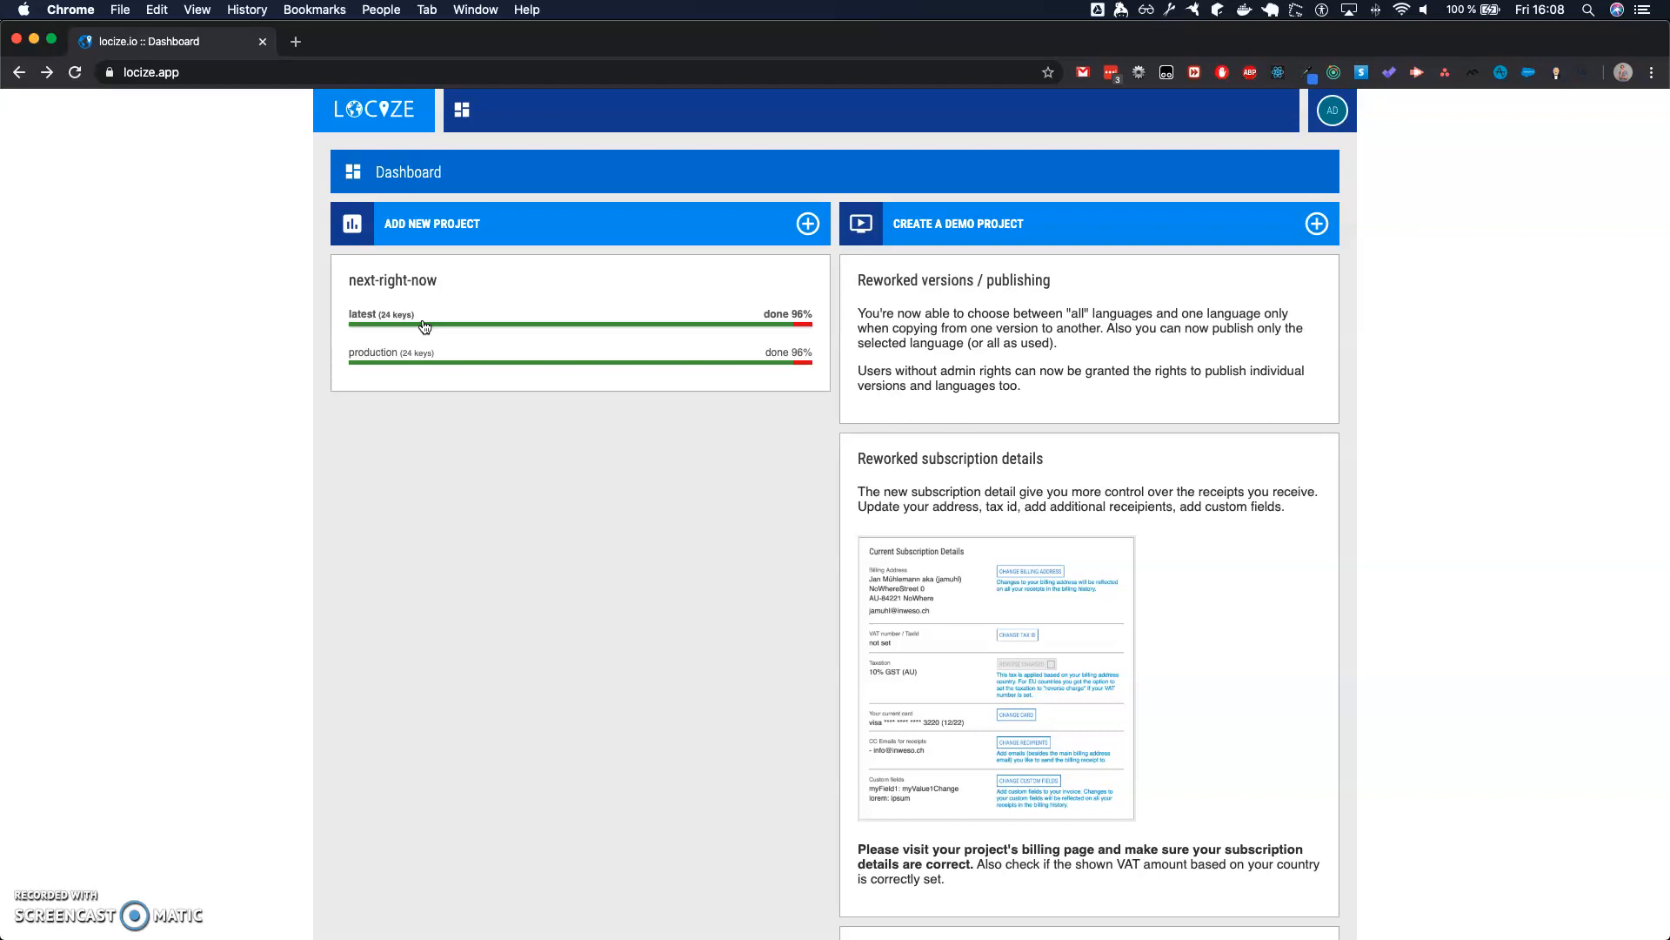
{"action": "left_click", "coordinate": [404, 362]}
{"action": "left_click", "coordinate": [424, 324]}
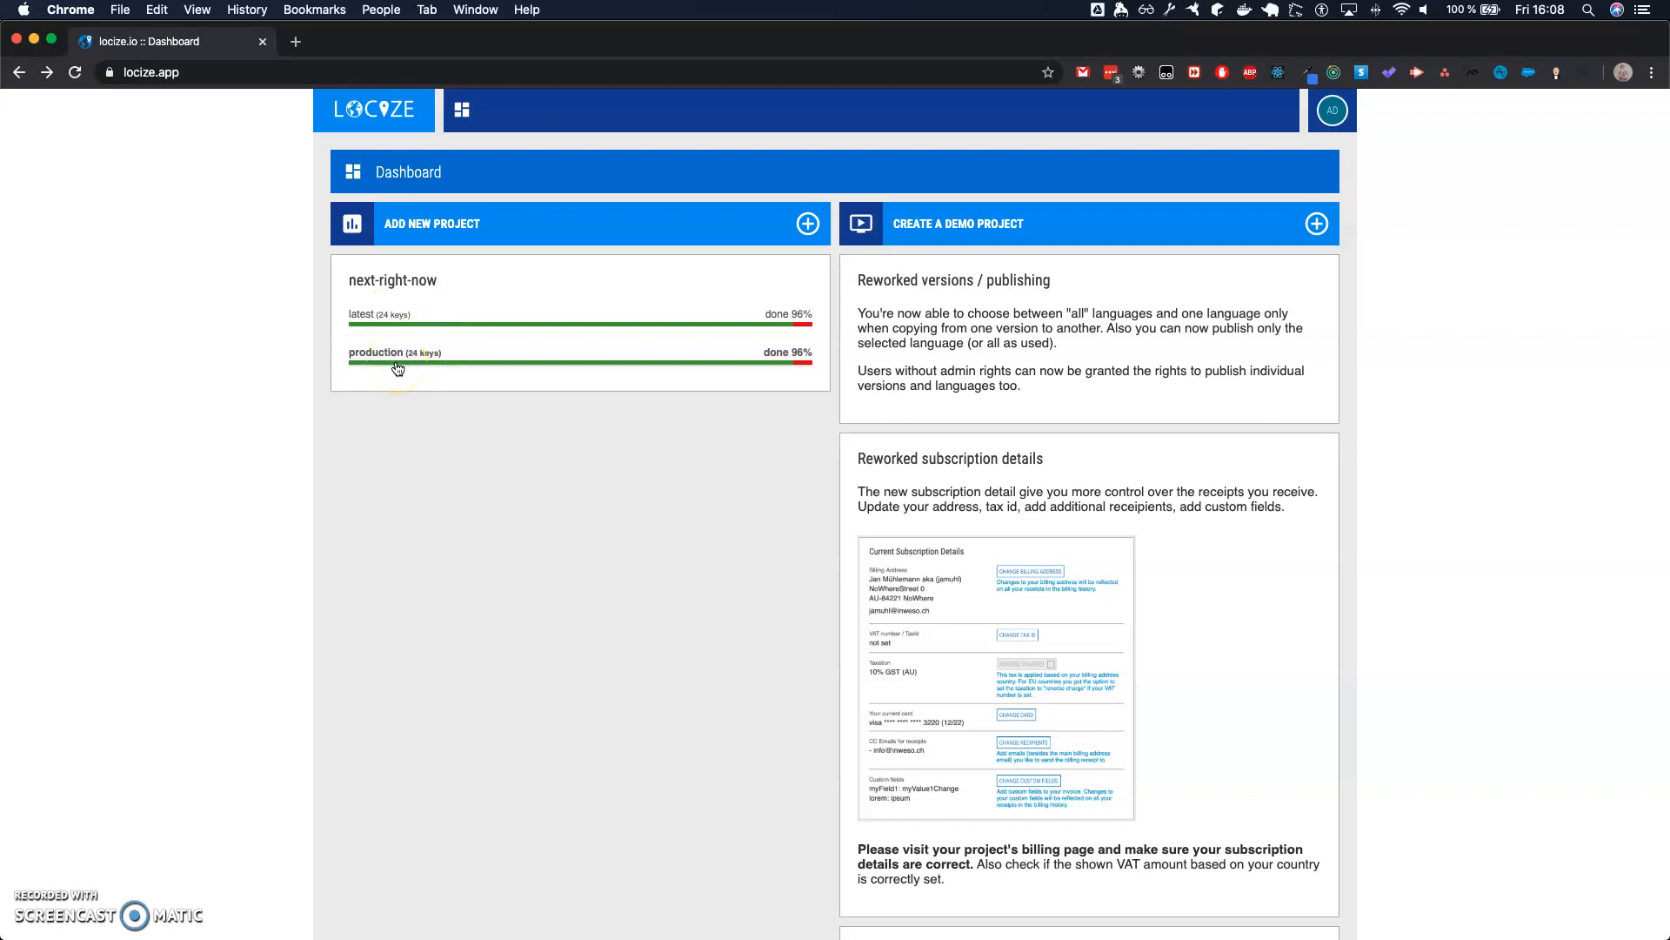
- Open the latest version of the next-right-now project from the dashboard
{"action": "left_click", "coordinate": [386, 324]}
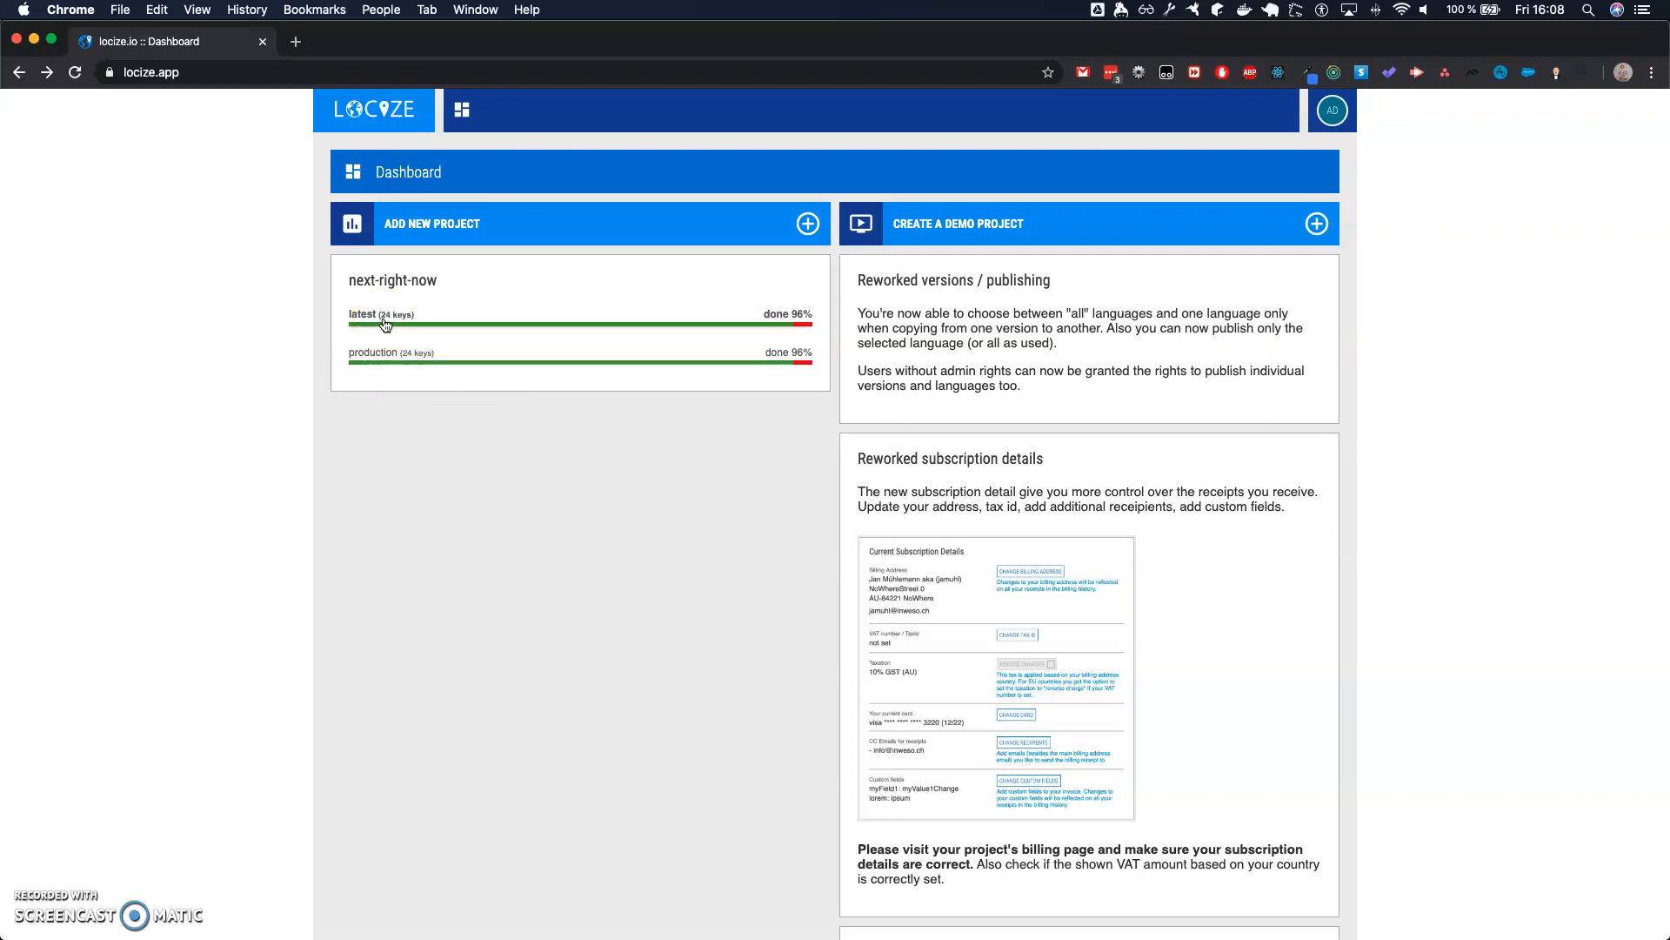
{"action": "left_click", "coordinate": [389, 355]}
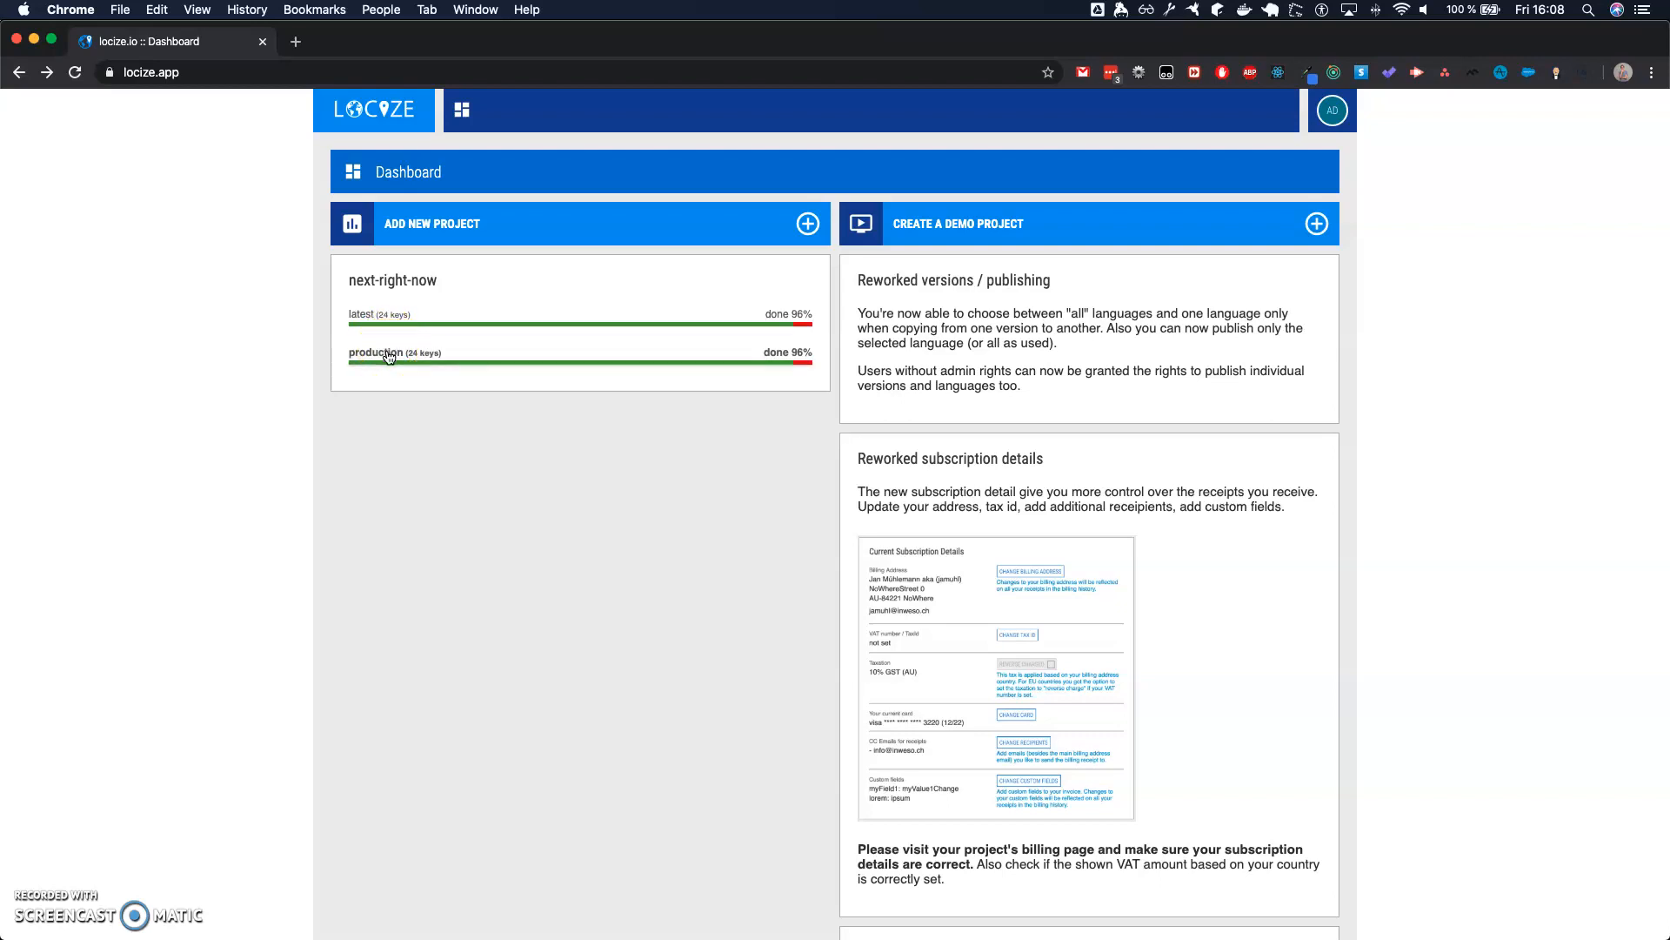
{"action": "left_click", "coordinate": [379, 362]}
{"action": "left_click", "coordinate": [380, 316]}
{"action": "left_click", "coordinate": [383, 316]}
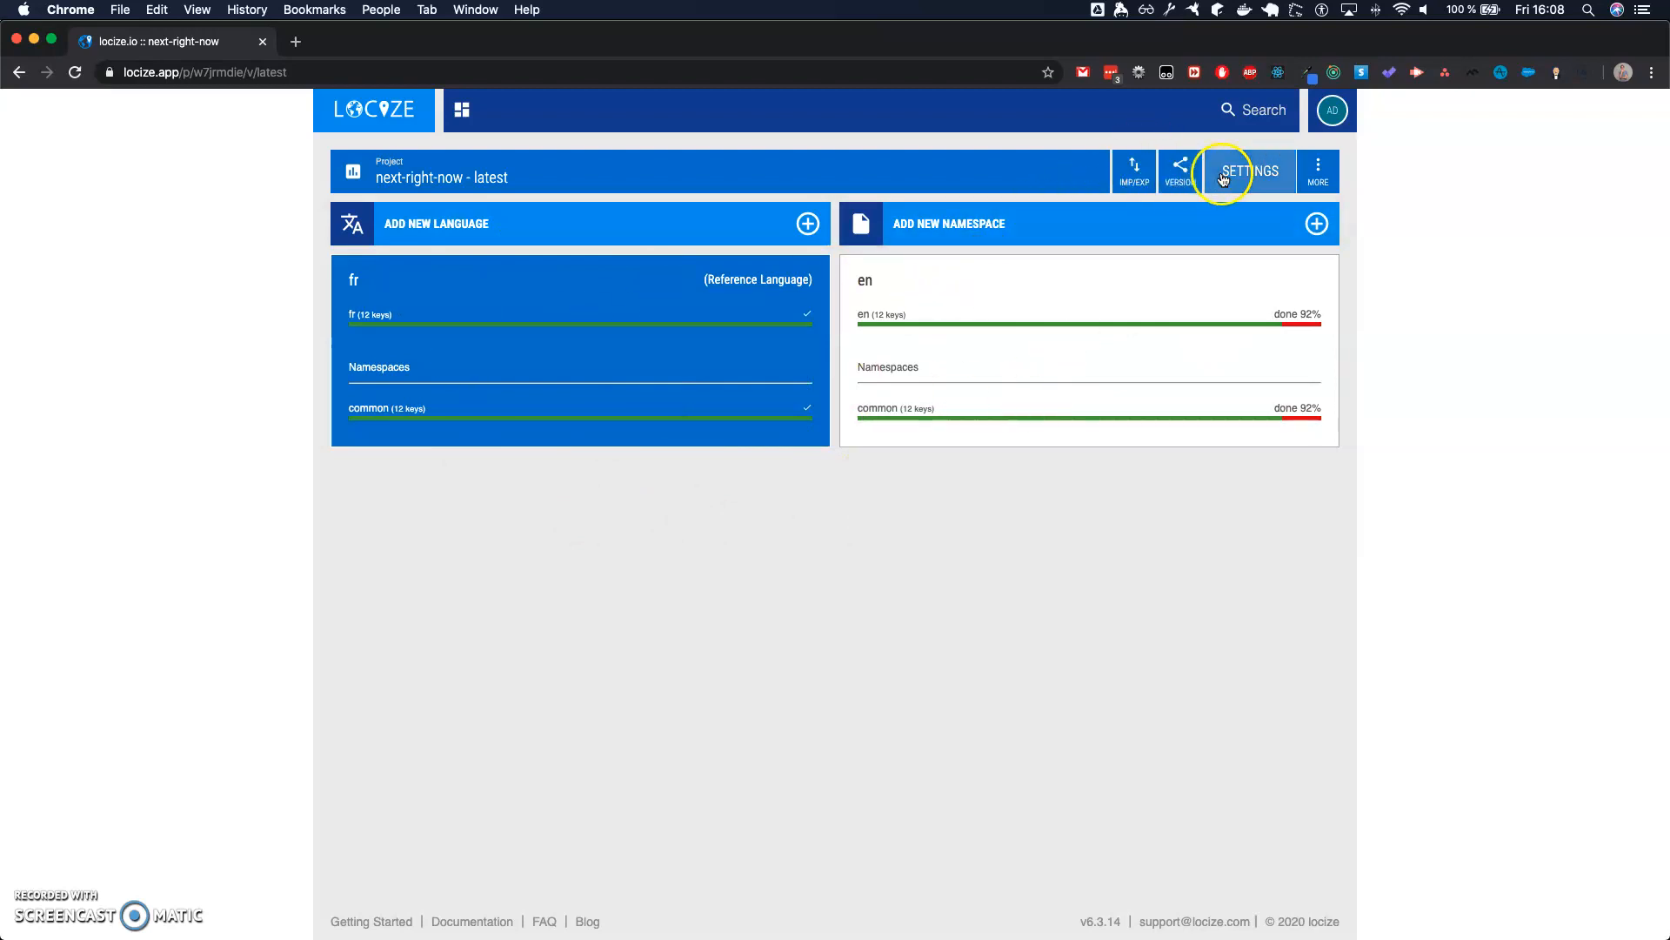
- Look over the project settings, then return to the latest version and examine the common namespace of the en language
{"action": "left_click", "coordinate": [1250, 185]}
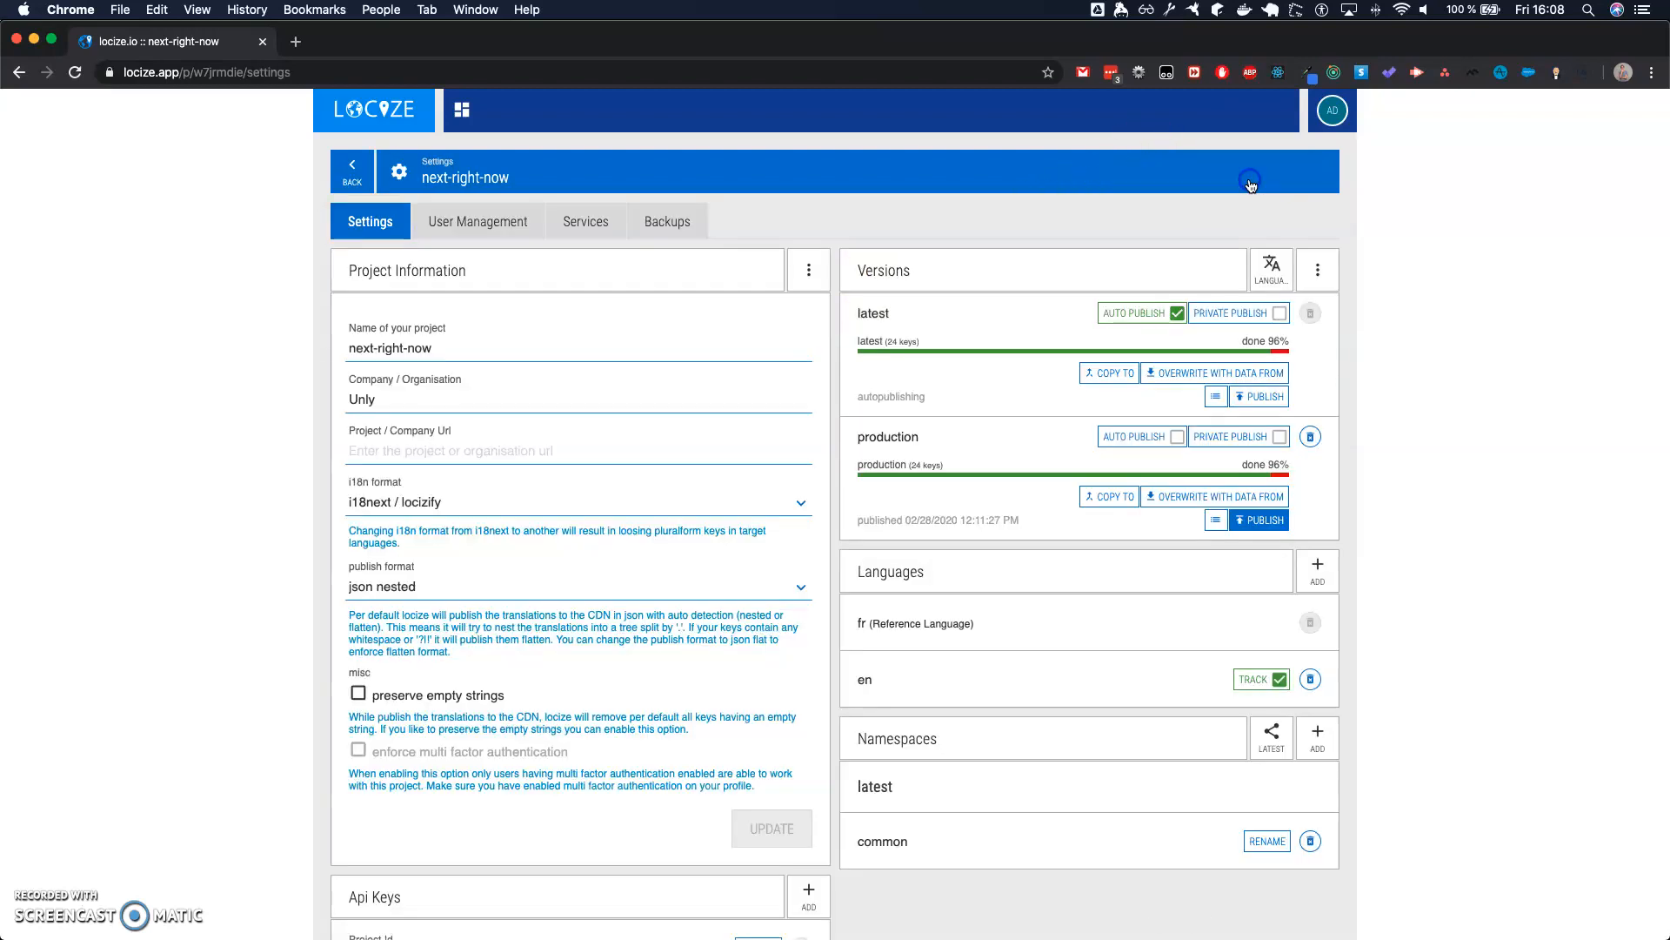
{"action": "scroll", "coordinate": [996, 428], "scroll_direction": "left", "scroll_amount": 5}
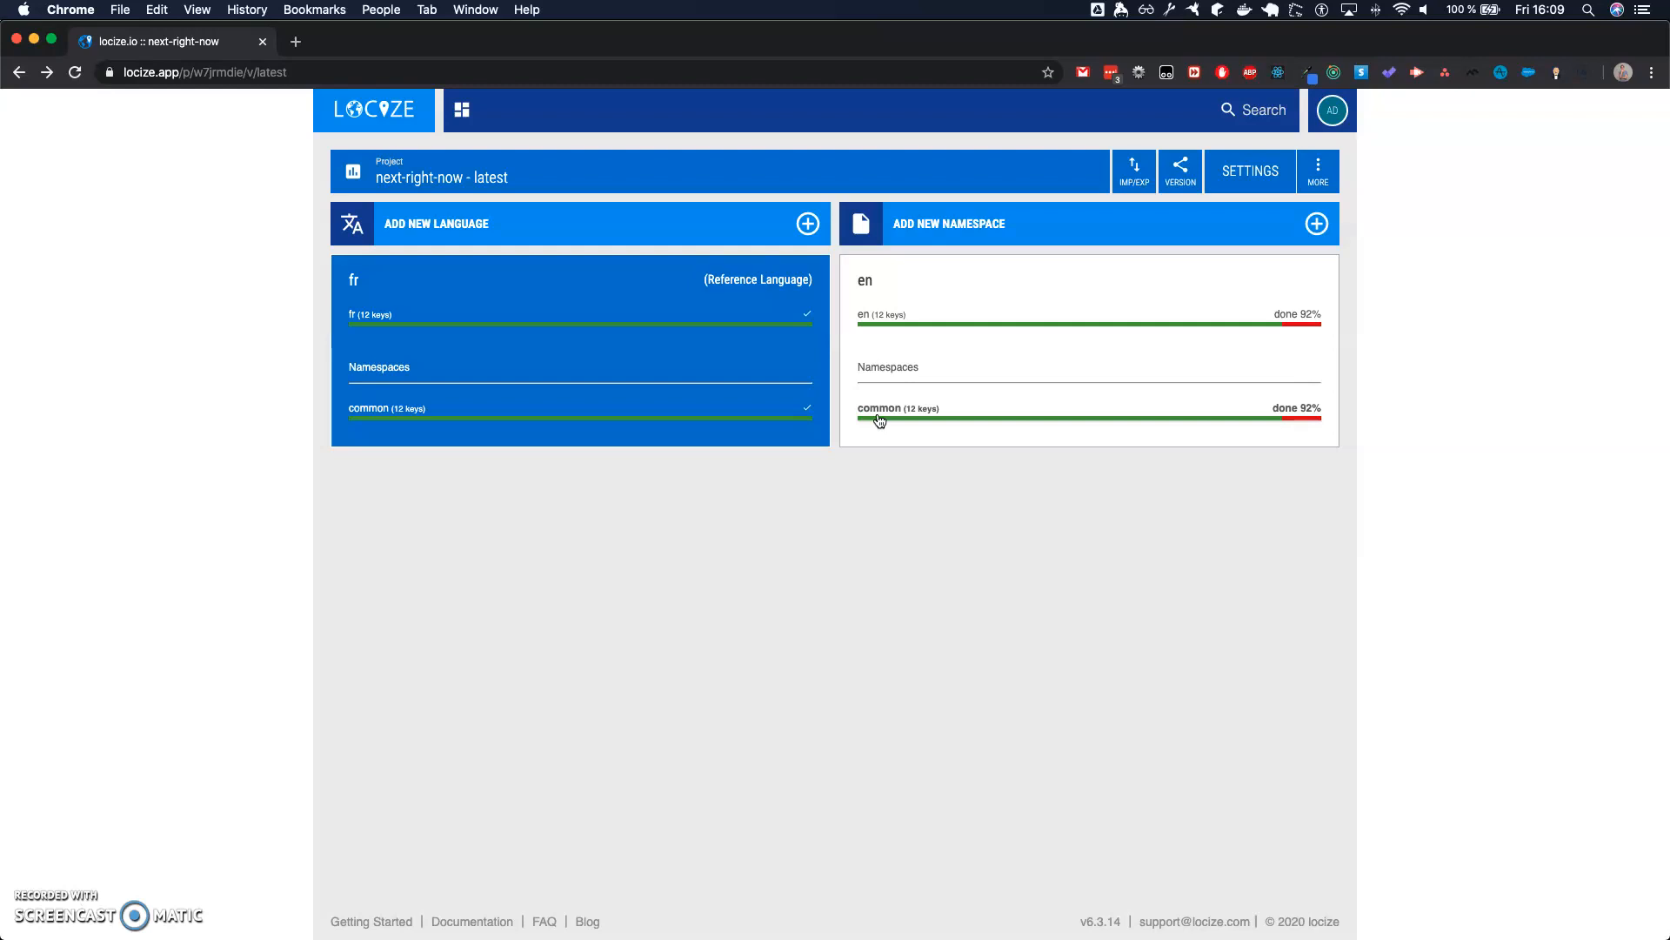
{"action": "left_click", "coordinate": [912, 418]}
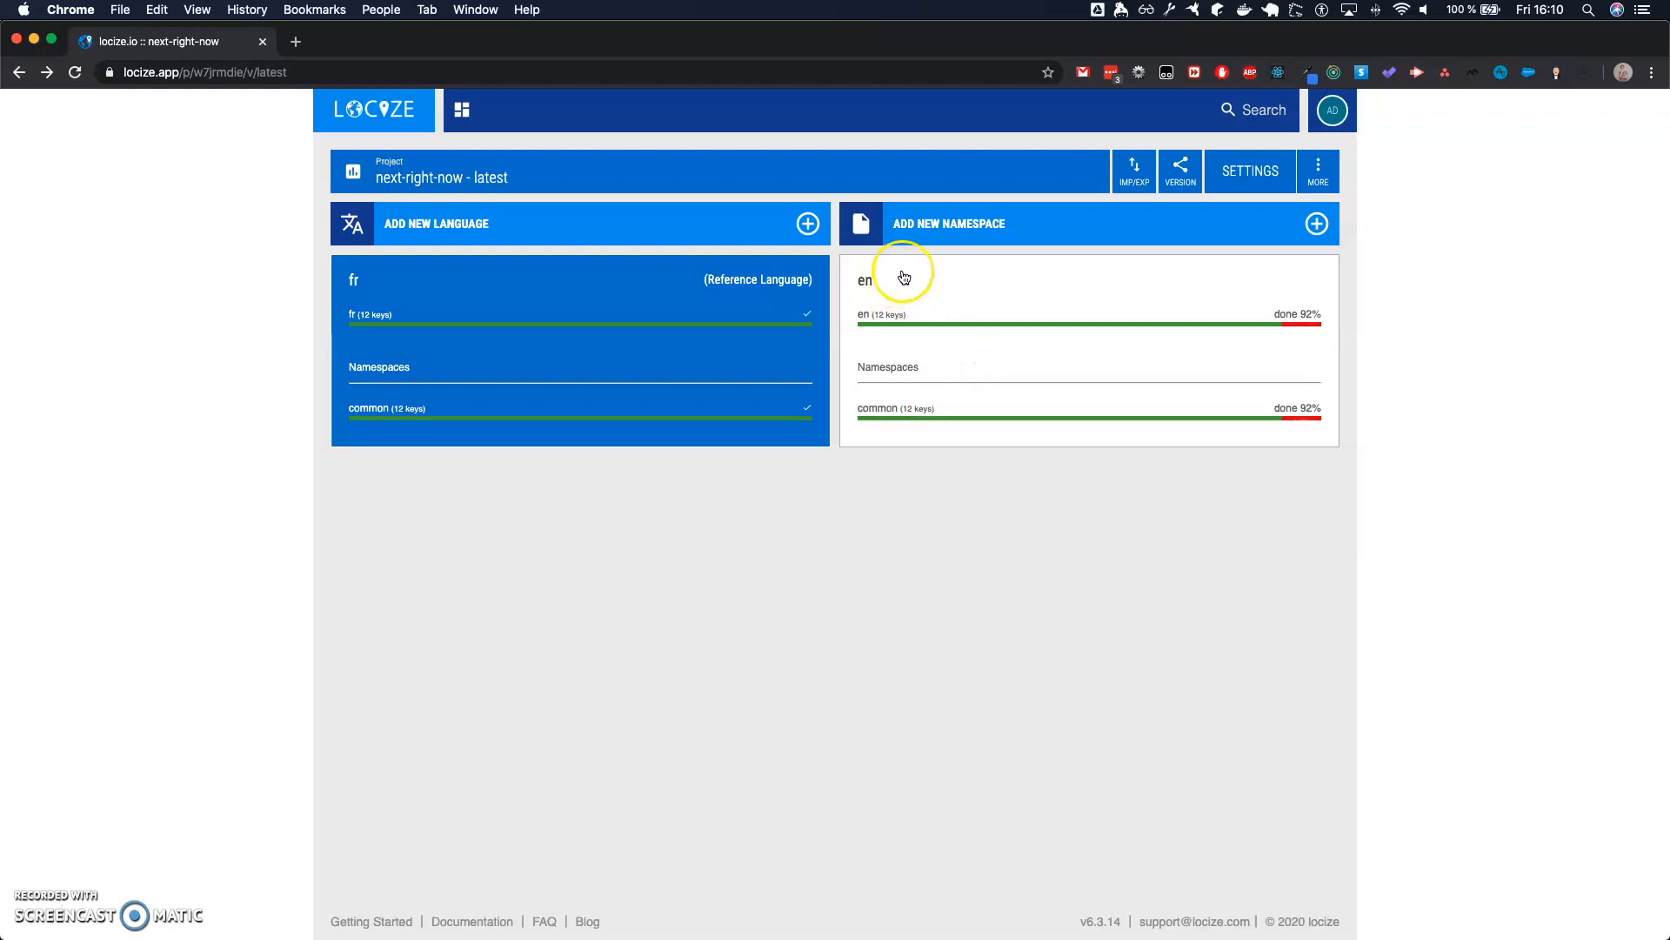
- In the project settings, overwrite the production version with the data from latest and publish production
{"action": "left_click", "coordinate": [1256, 185]}
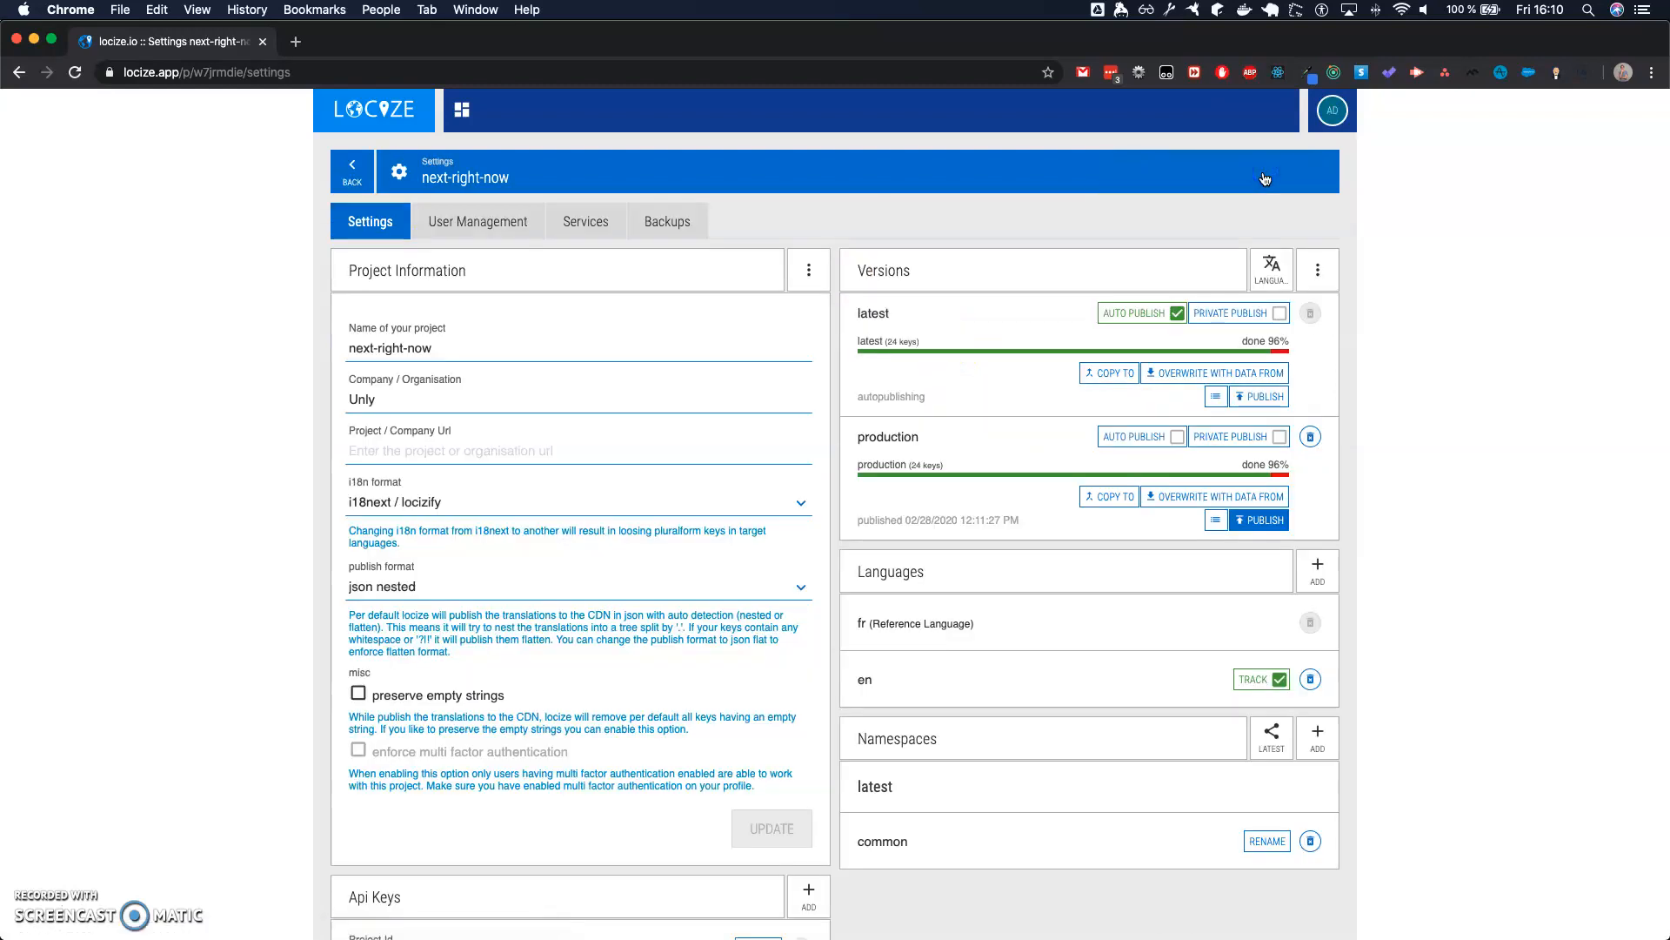
{"action": "scroll", "coordinate": [1058, 282], "scroll_direction": "down", "scroll_amount": 1}
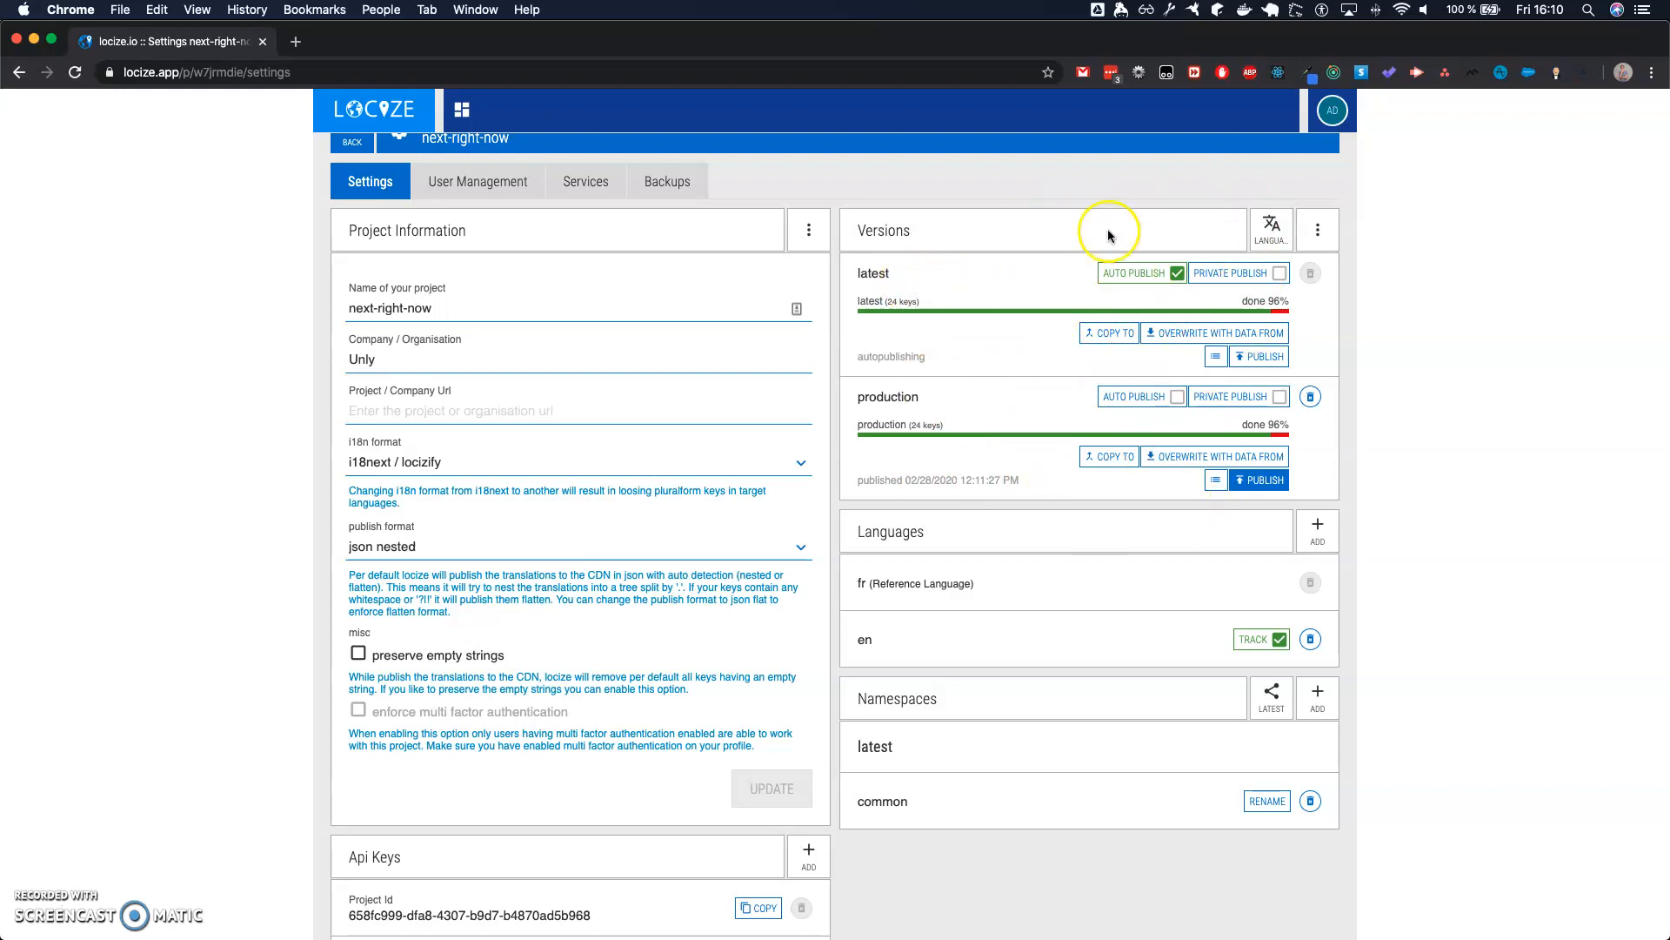
{"action": "left_click", "coordinate": [1266, 233]}
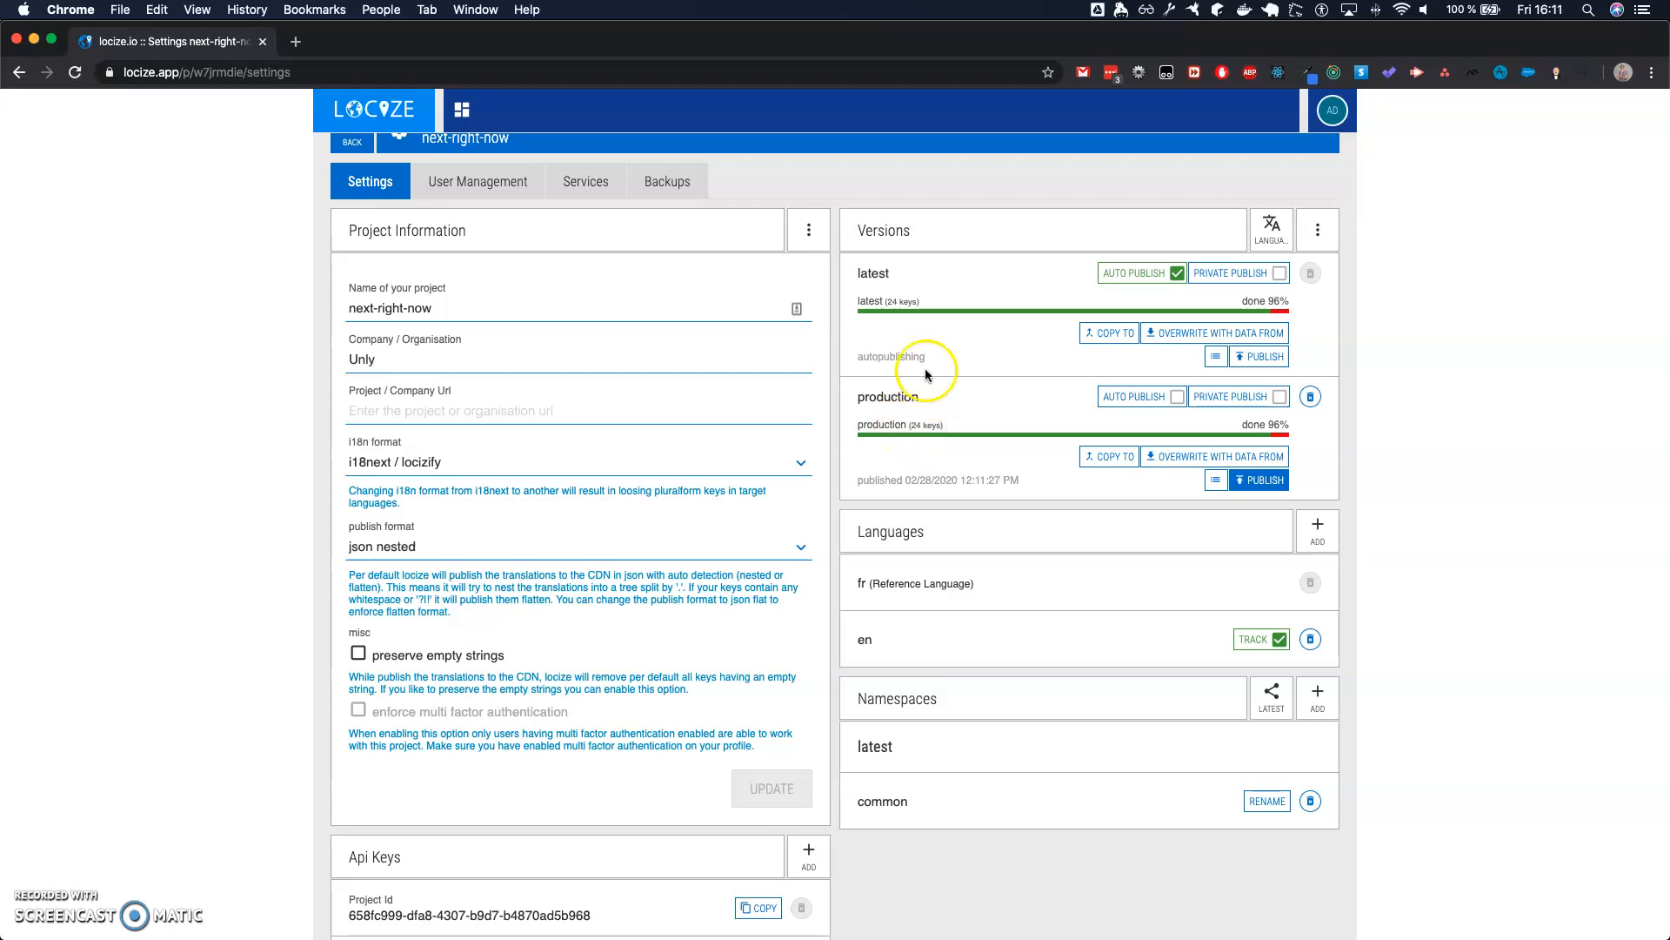
{"action": "left_click", "coordinate": [1185, 461]}
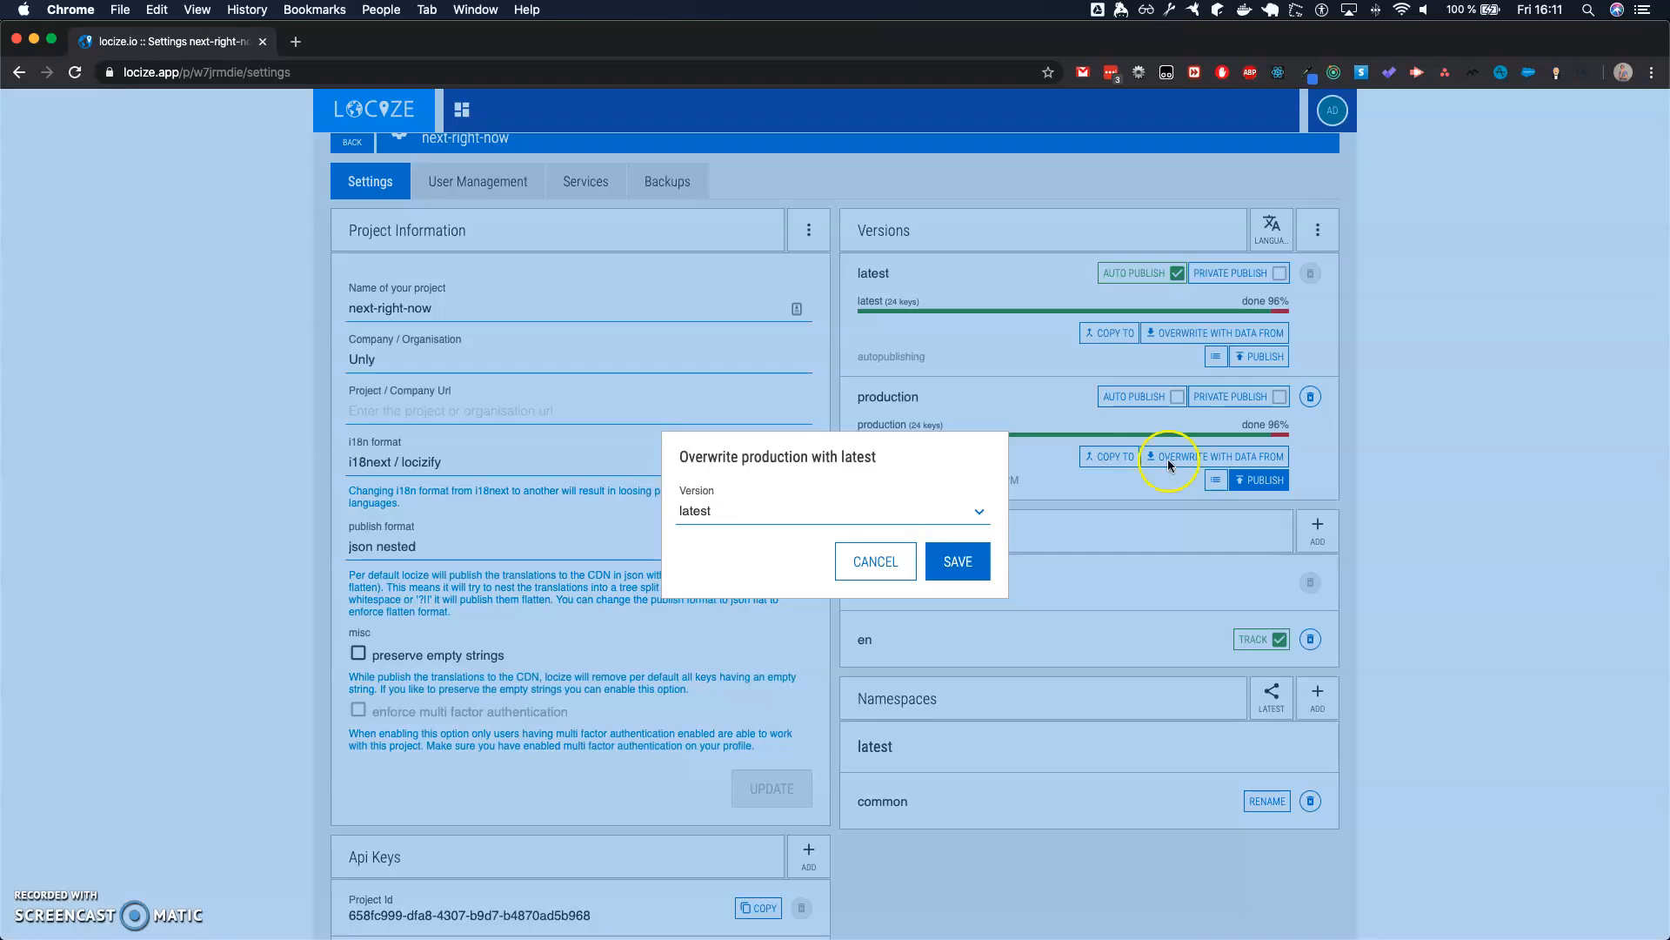
{"action": "left_click", "coordinate": [744, 512]}
{"action": "left_click", "coordinate": [746, 512]}
{"action": "left_click", "coordinate": [961, 561]}
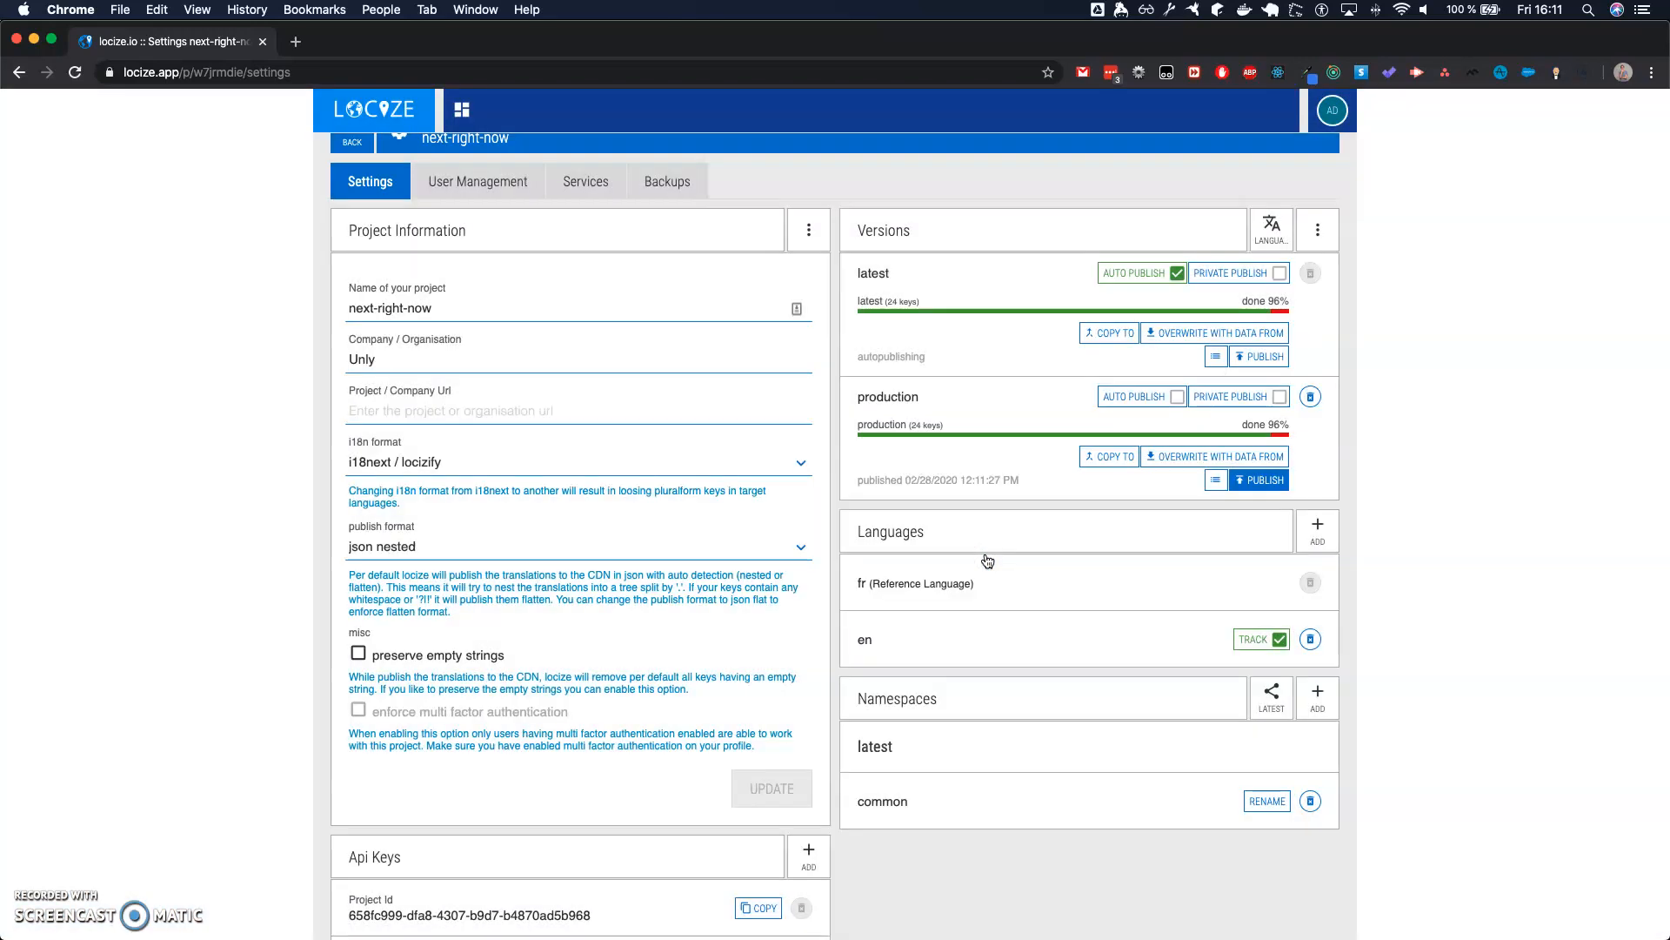
{"action": "left_click", "coordinate": [1251, 483]}
- Match the project ID under Api Keys with the LOCIZE_PROJECT_ID entry of .env.build.example in WebStorm, and return to the settings in Chrome
{"action": "triple_click", "coordinate": [388, 908]}
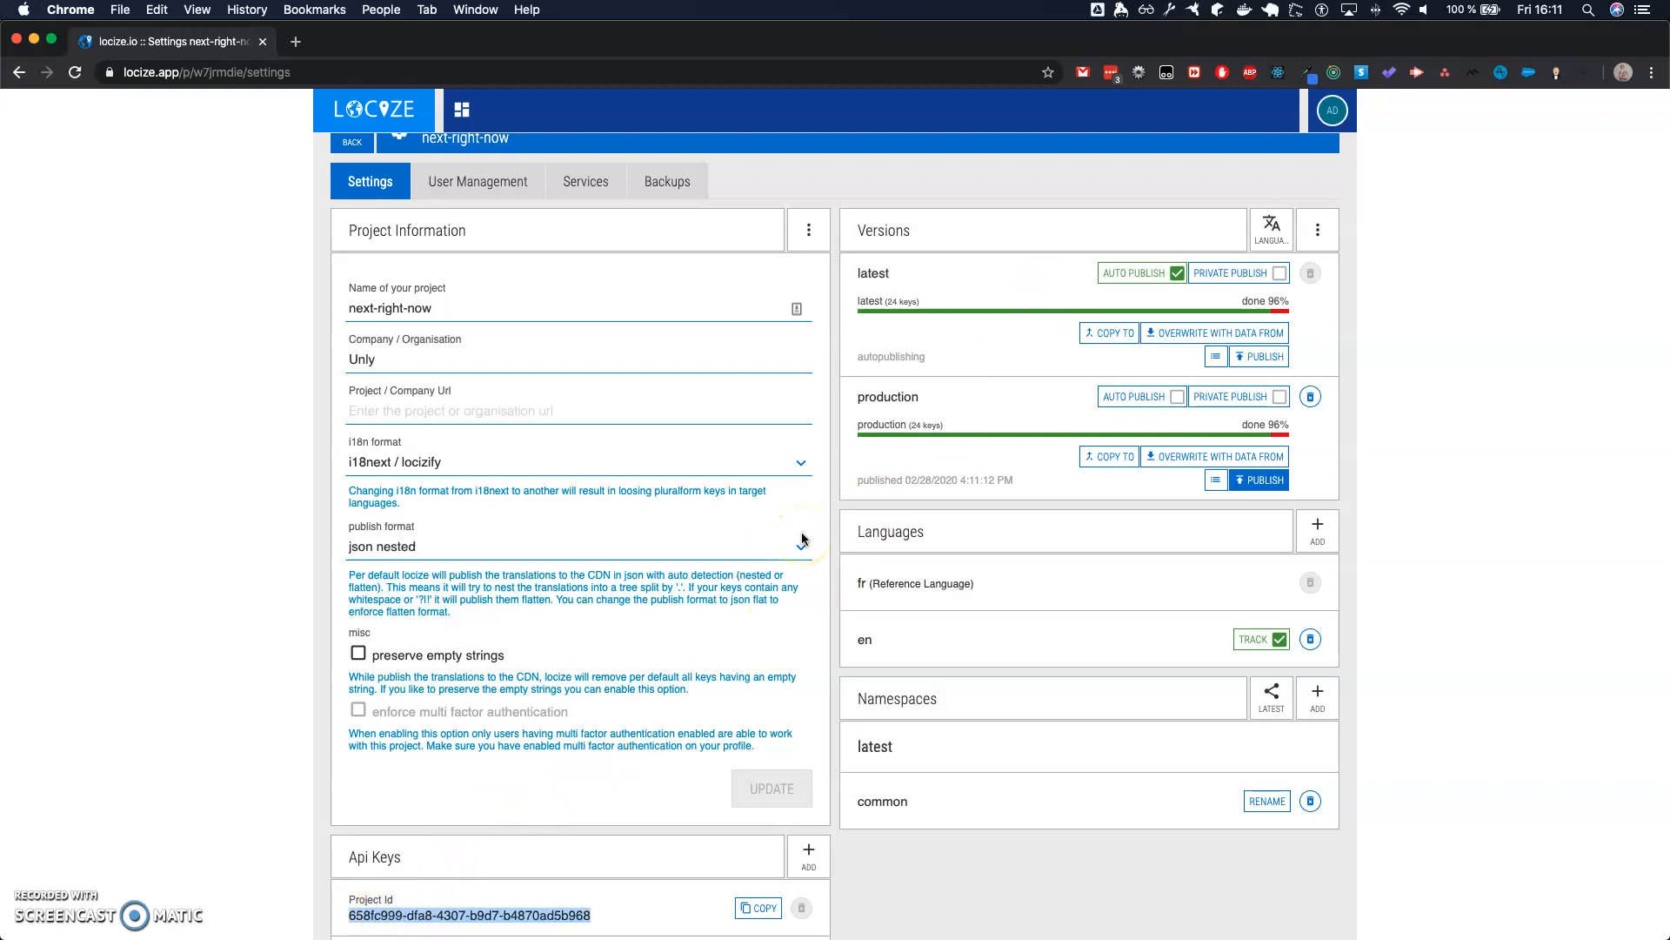
{"action": "key", "text": "super+Tab"}
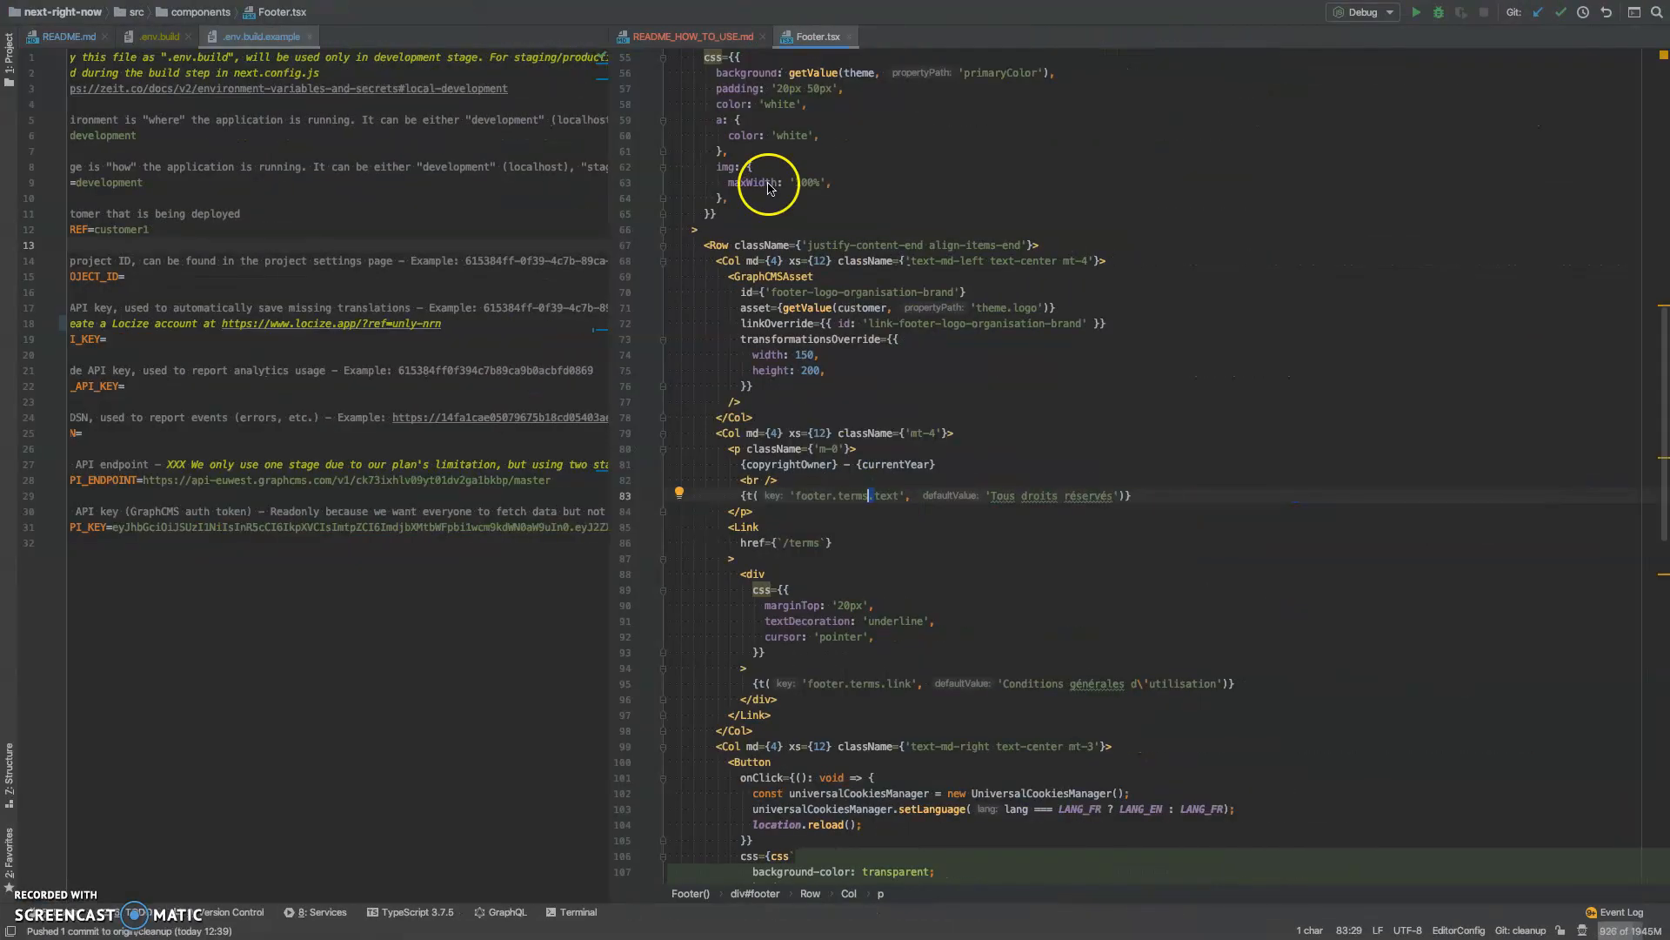
{"action": "scroll", "coordinate": [220, 353], "scroll_direction": "left", "scroll_amount": 3}
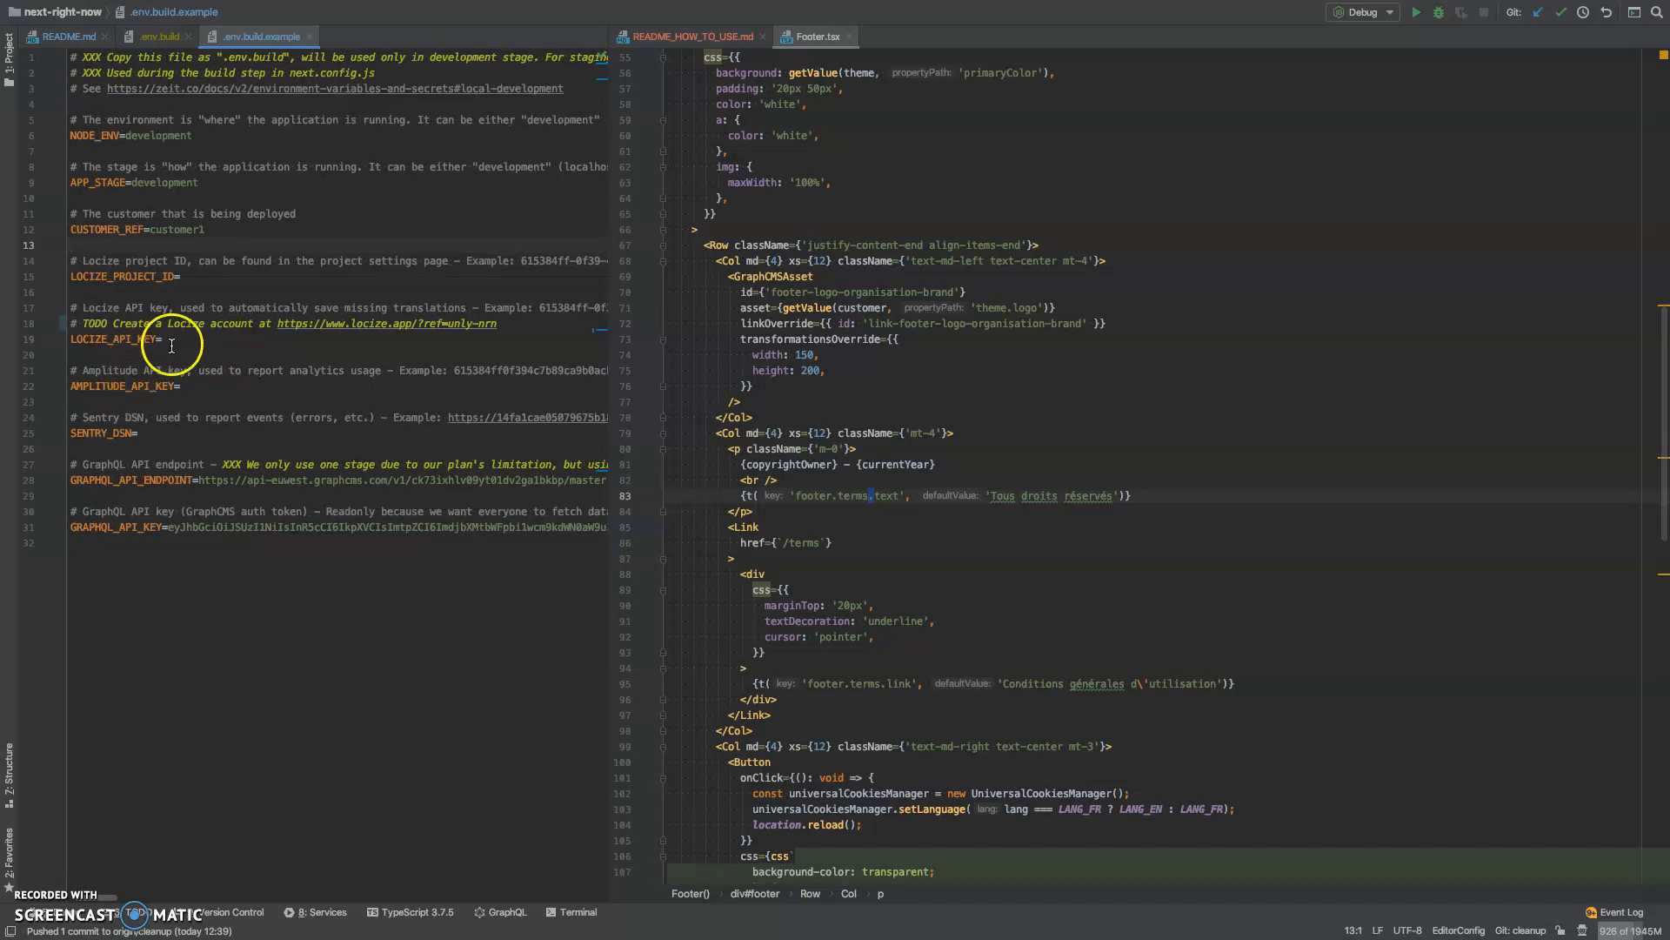
{"action": "left_click", "coordinate": [195, 279]}
{"action": "key", "text": "super+Tab"}
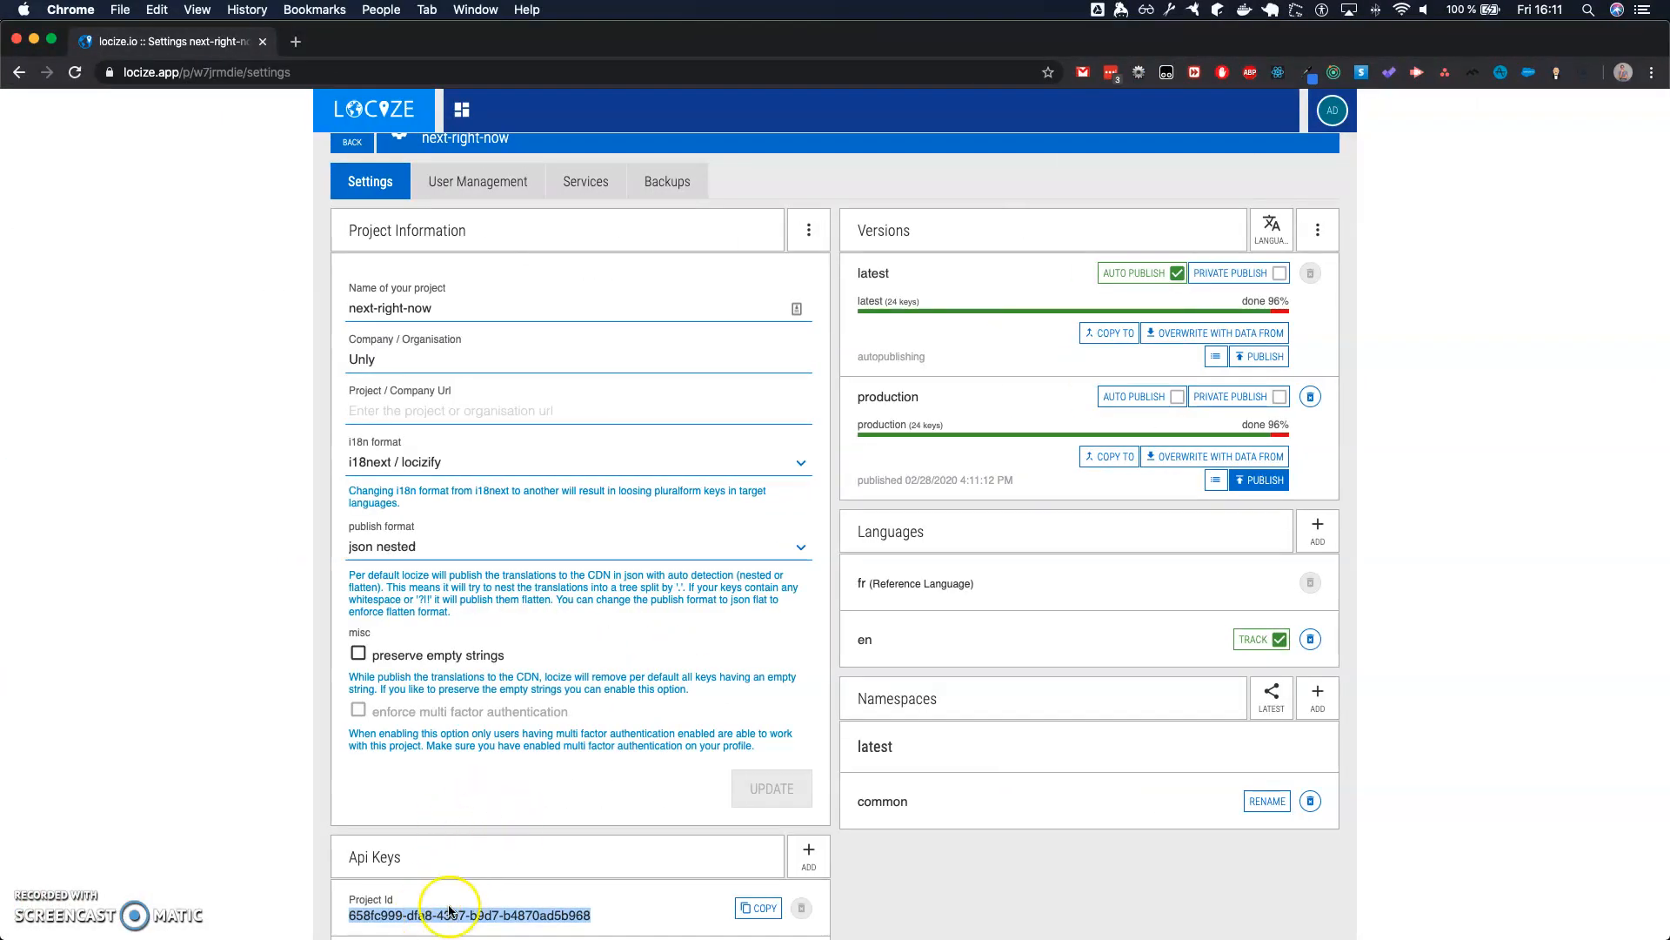
{"action": "key", "text": "super+Tab"}
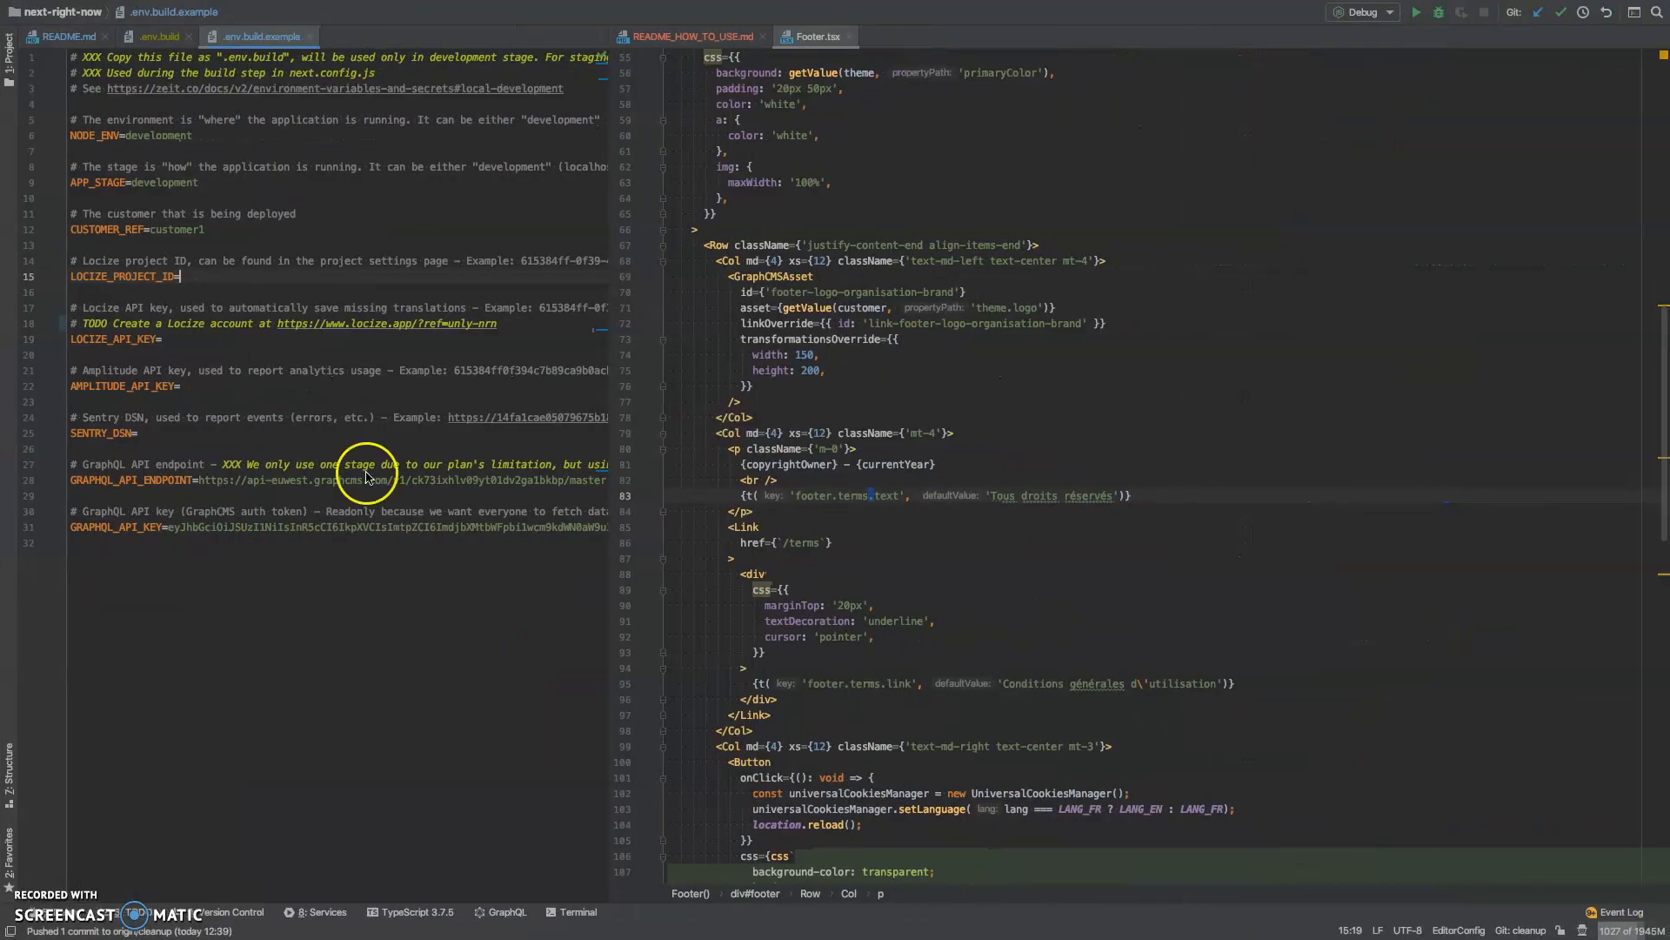
{"action": "key", "text": "super+Tab"}
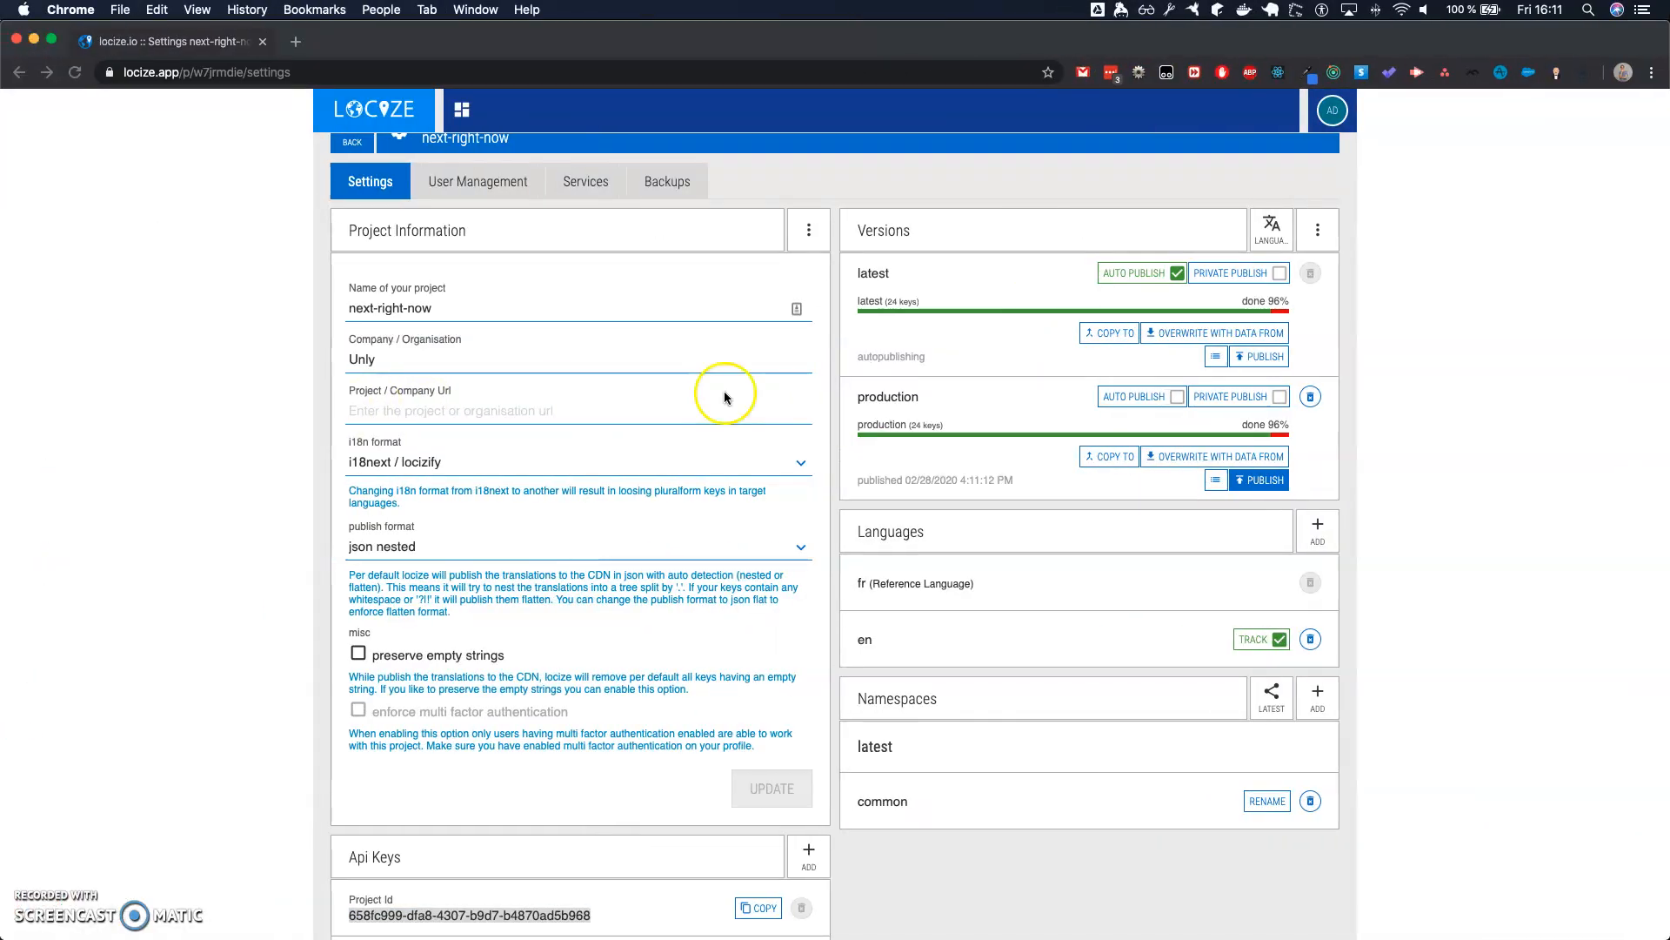
- Set the production version's Cache-Control max-age to 84600 and save it
{"action": "left_click", "coordinate": [1327, 225]}
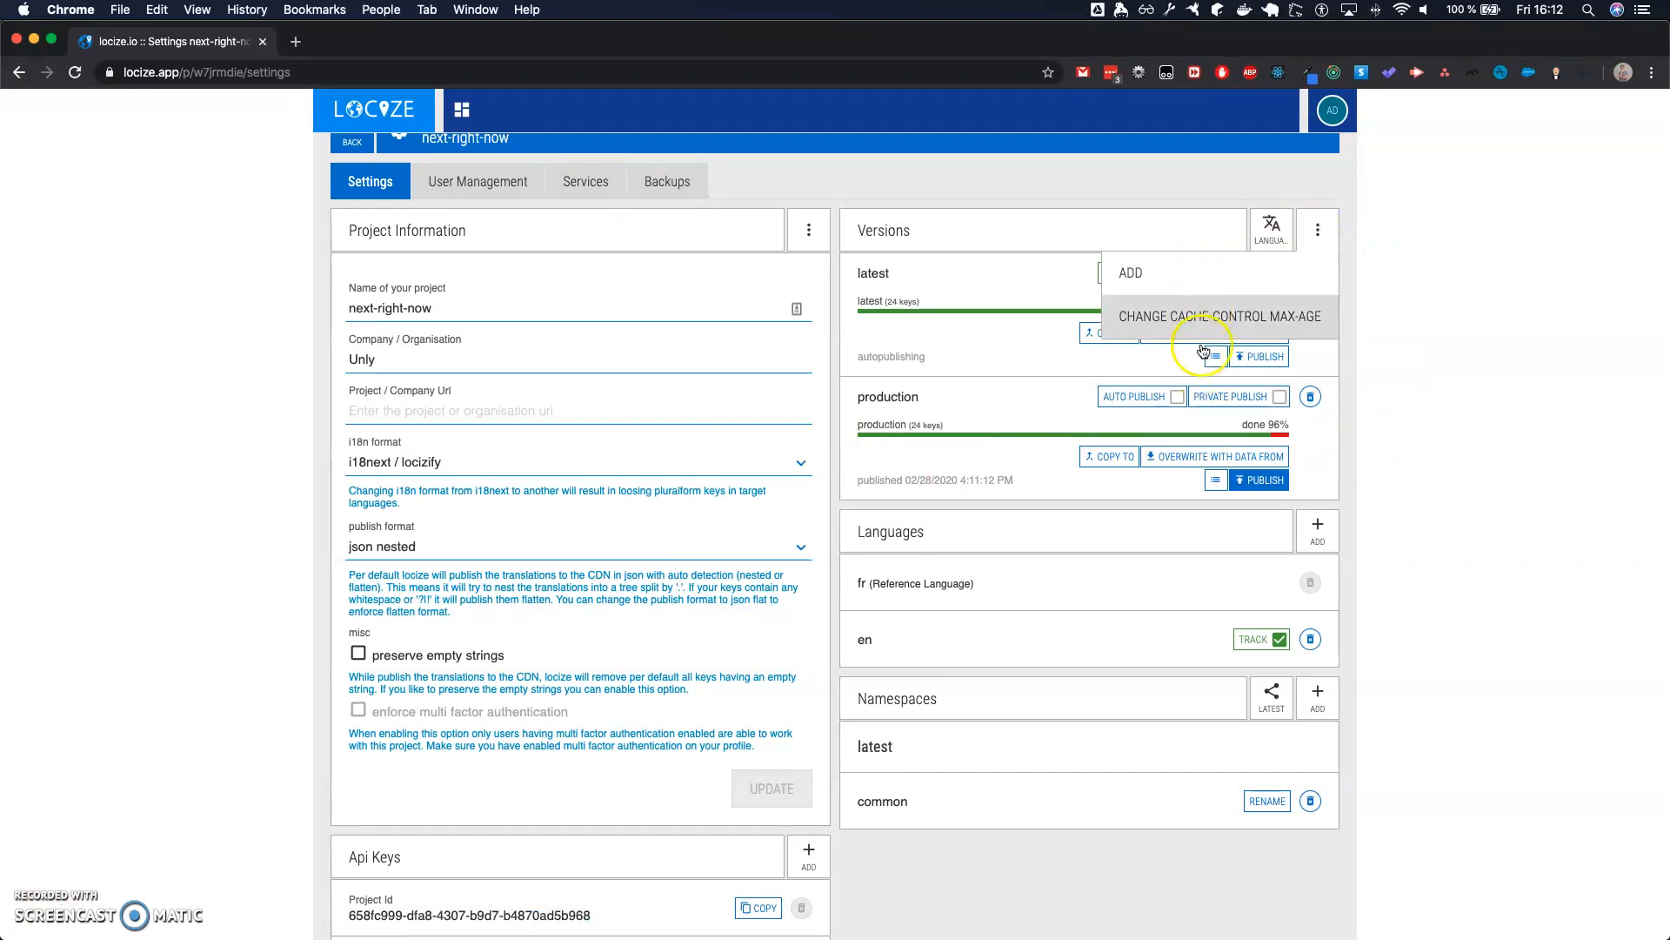
{"action": "left_click", "coordinate": [1368, 275]}
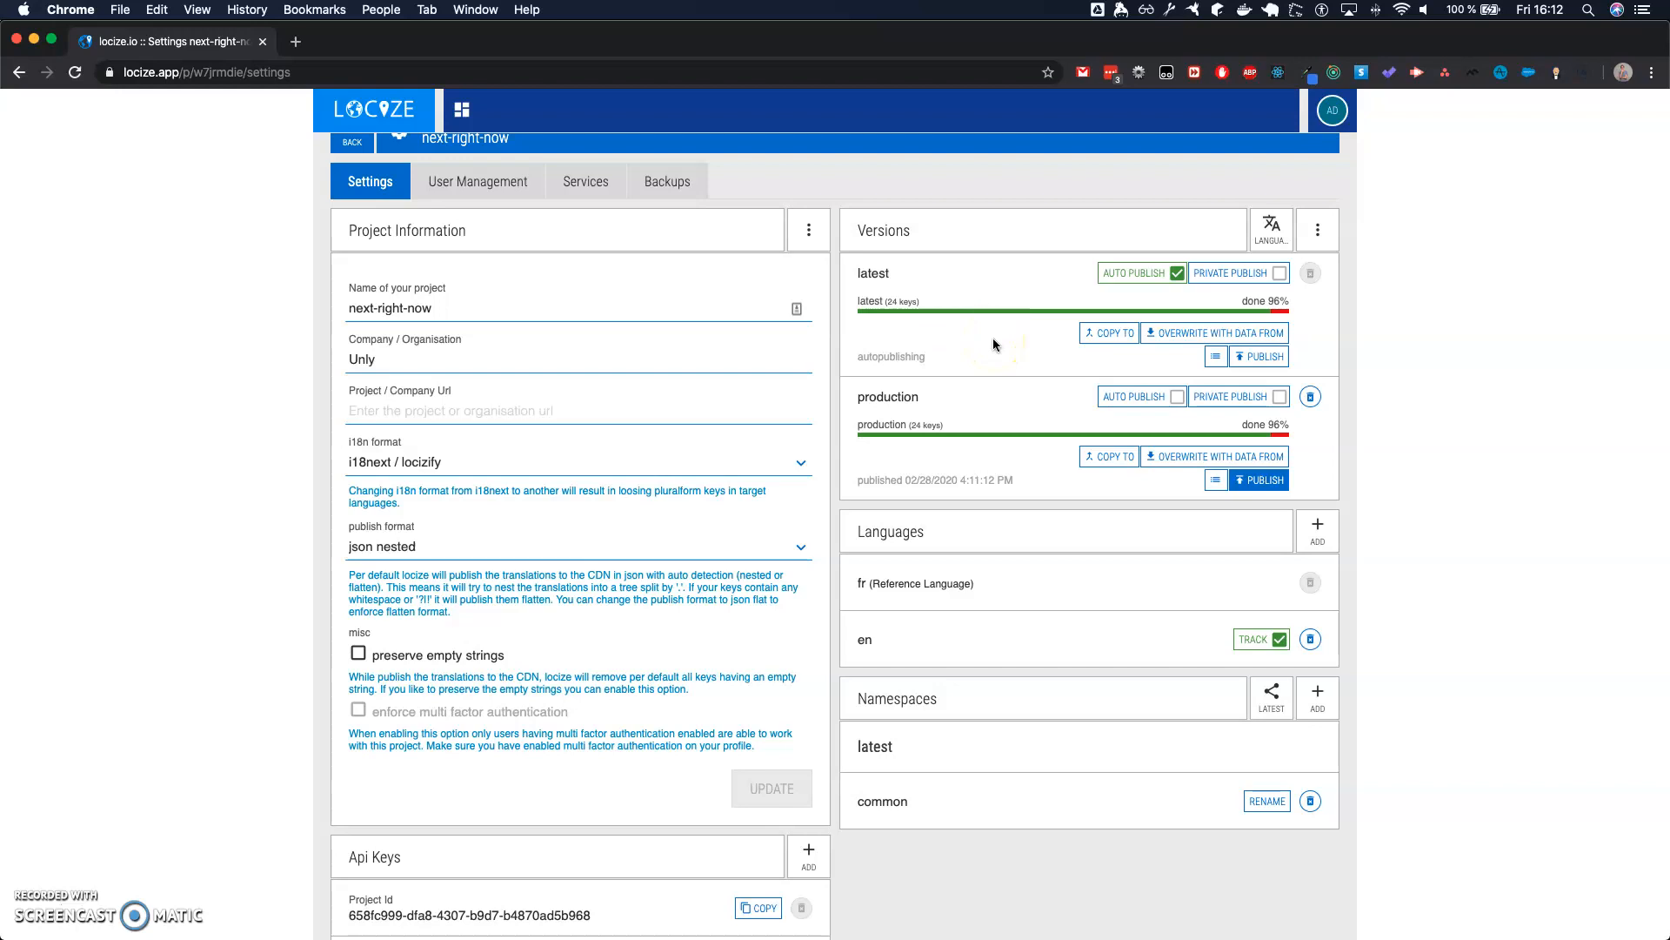
{"action": "left_click", "coordinate": [1318, 229]}
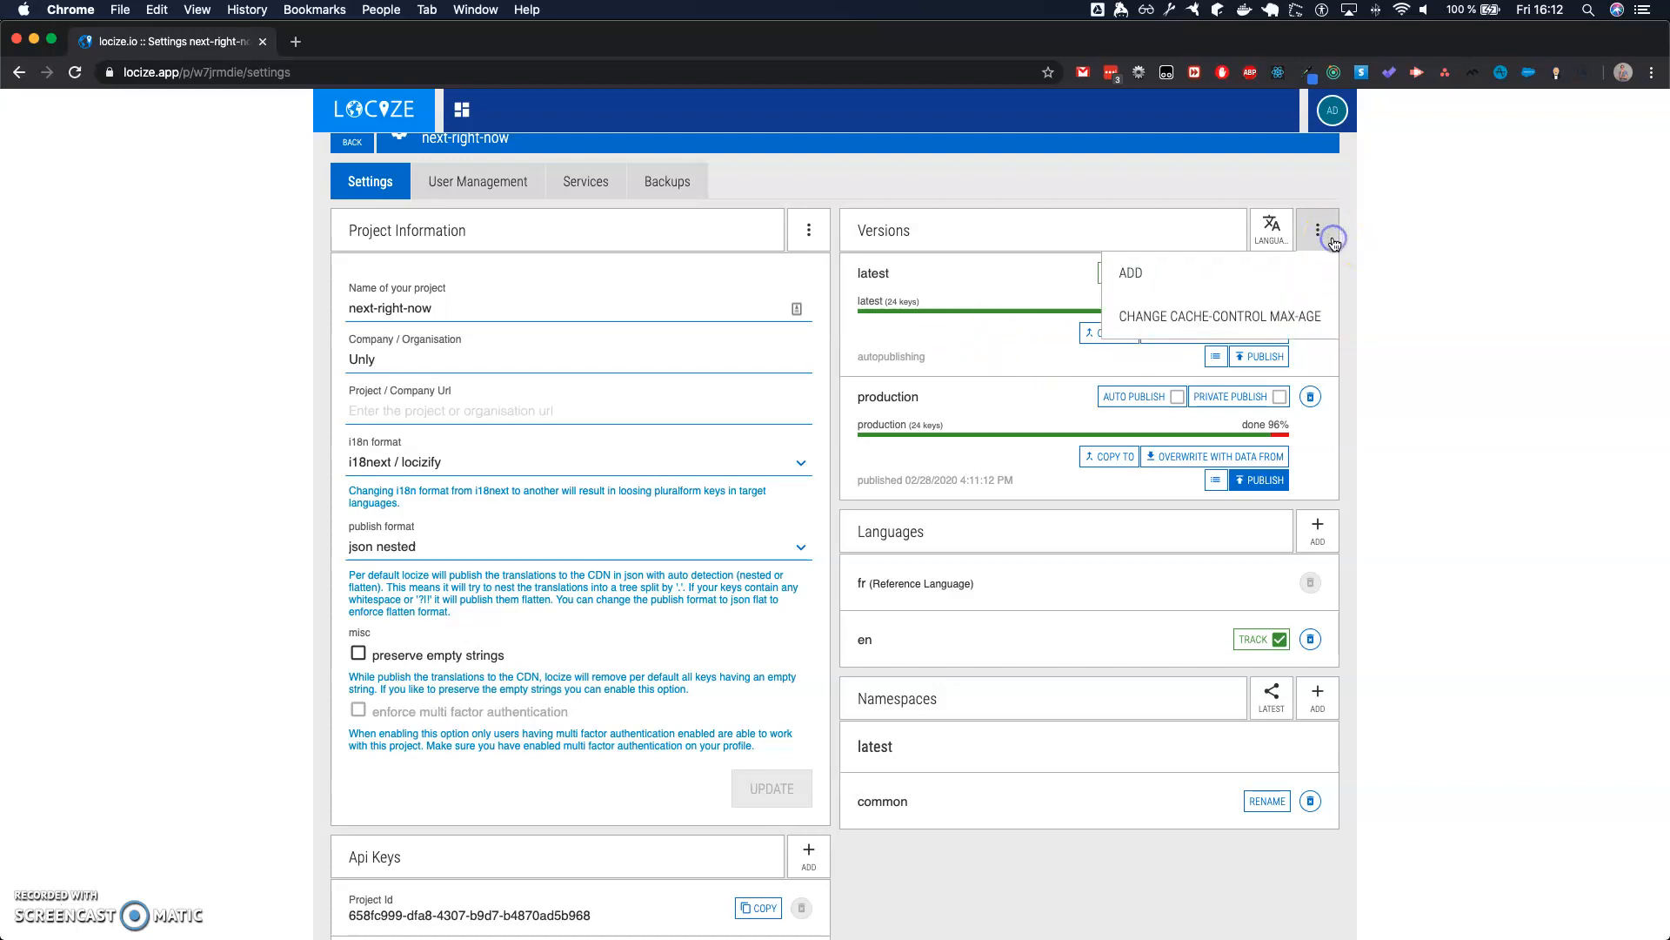
{"action": "left_click", "coordinate": [1222, 325]}
{"action": "left_click", "coordinate": [924, 546]}
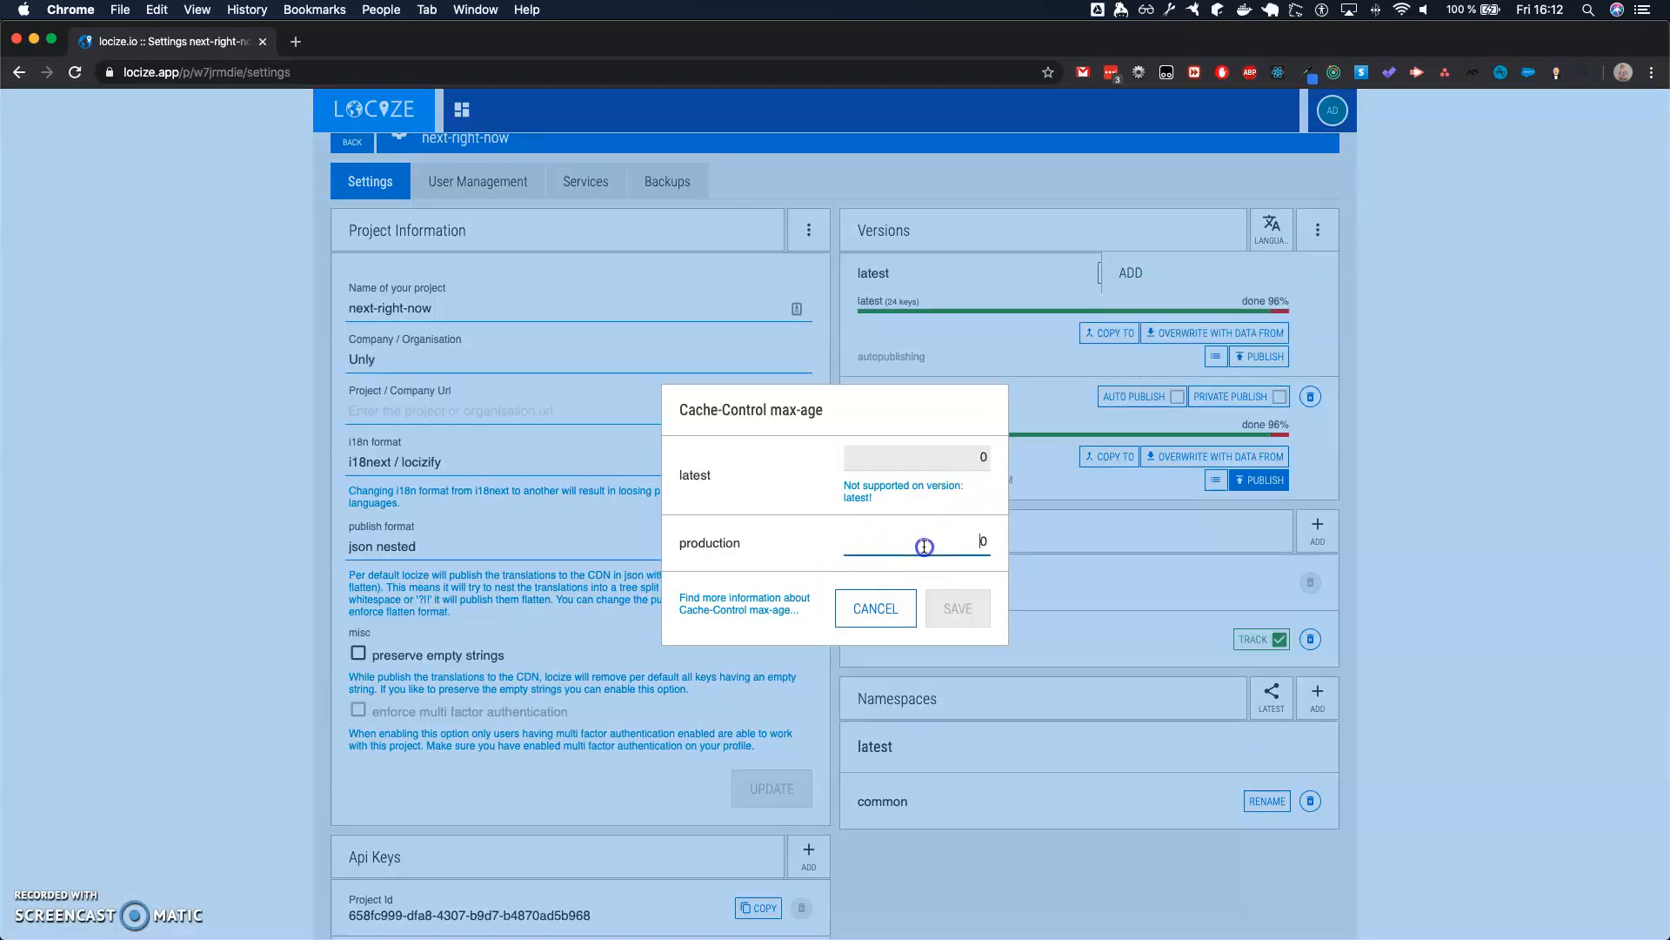
{"action": "double_click", "coordinate": [924, 546]}
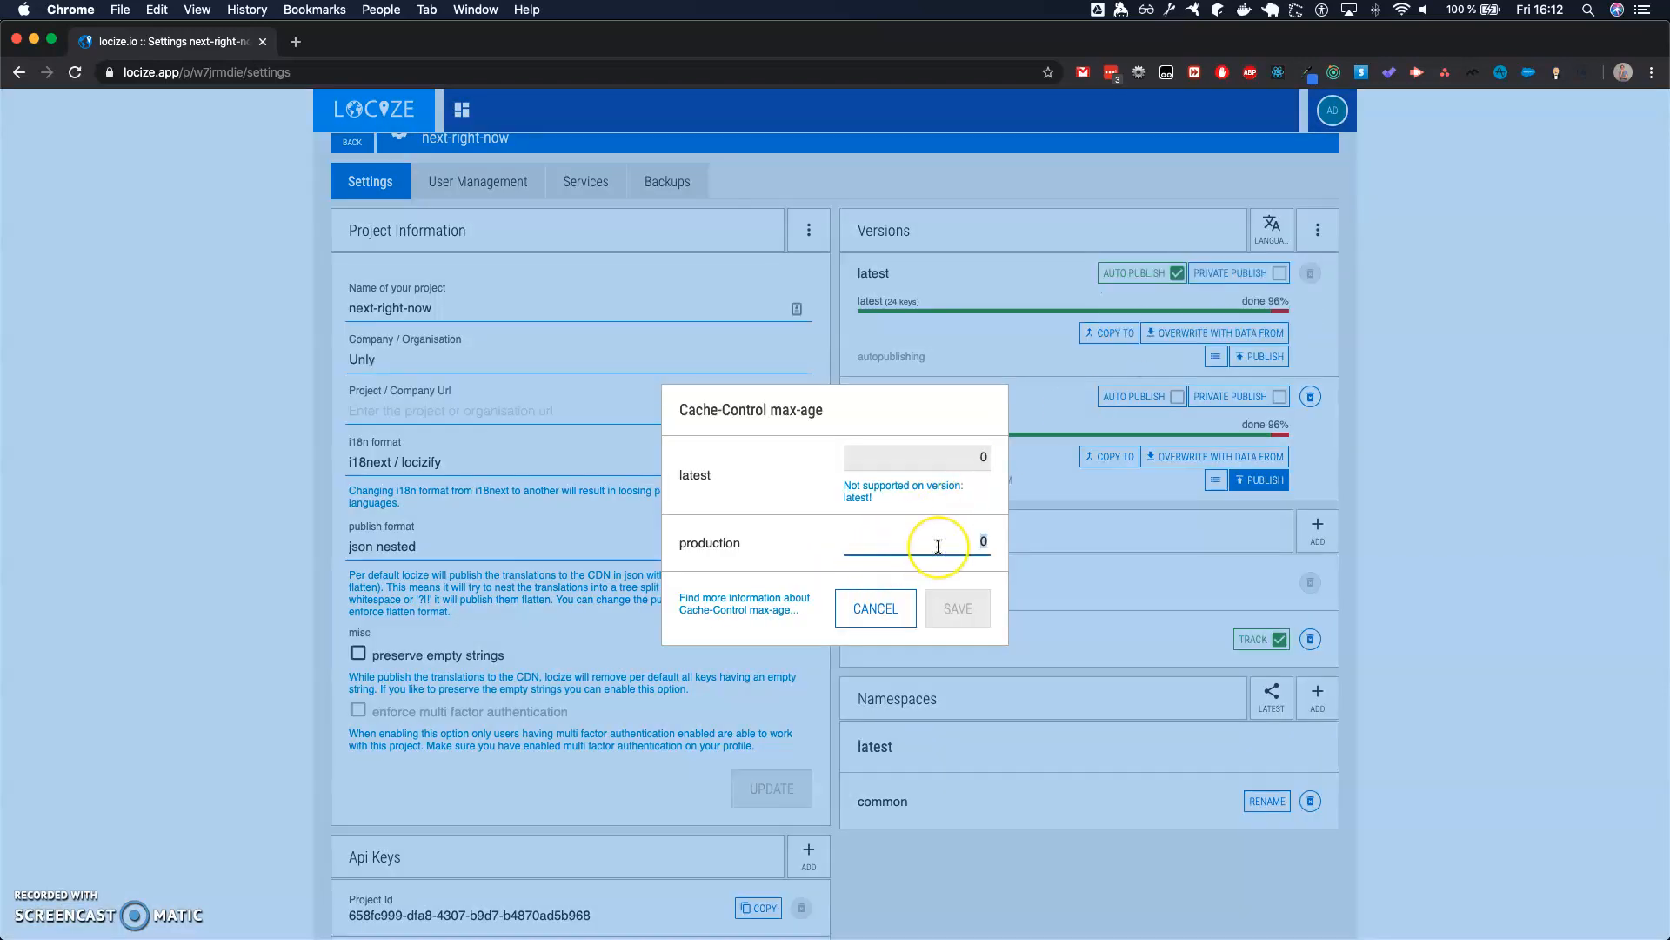
{"action": "type", "text": "84600"}
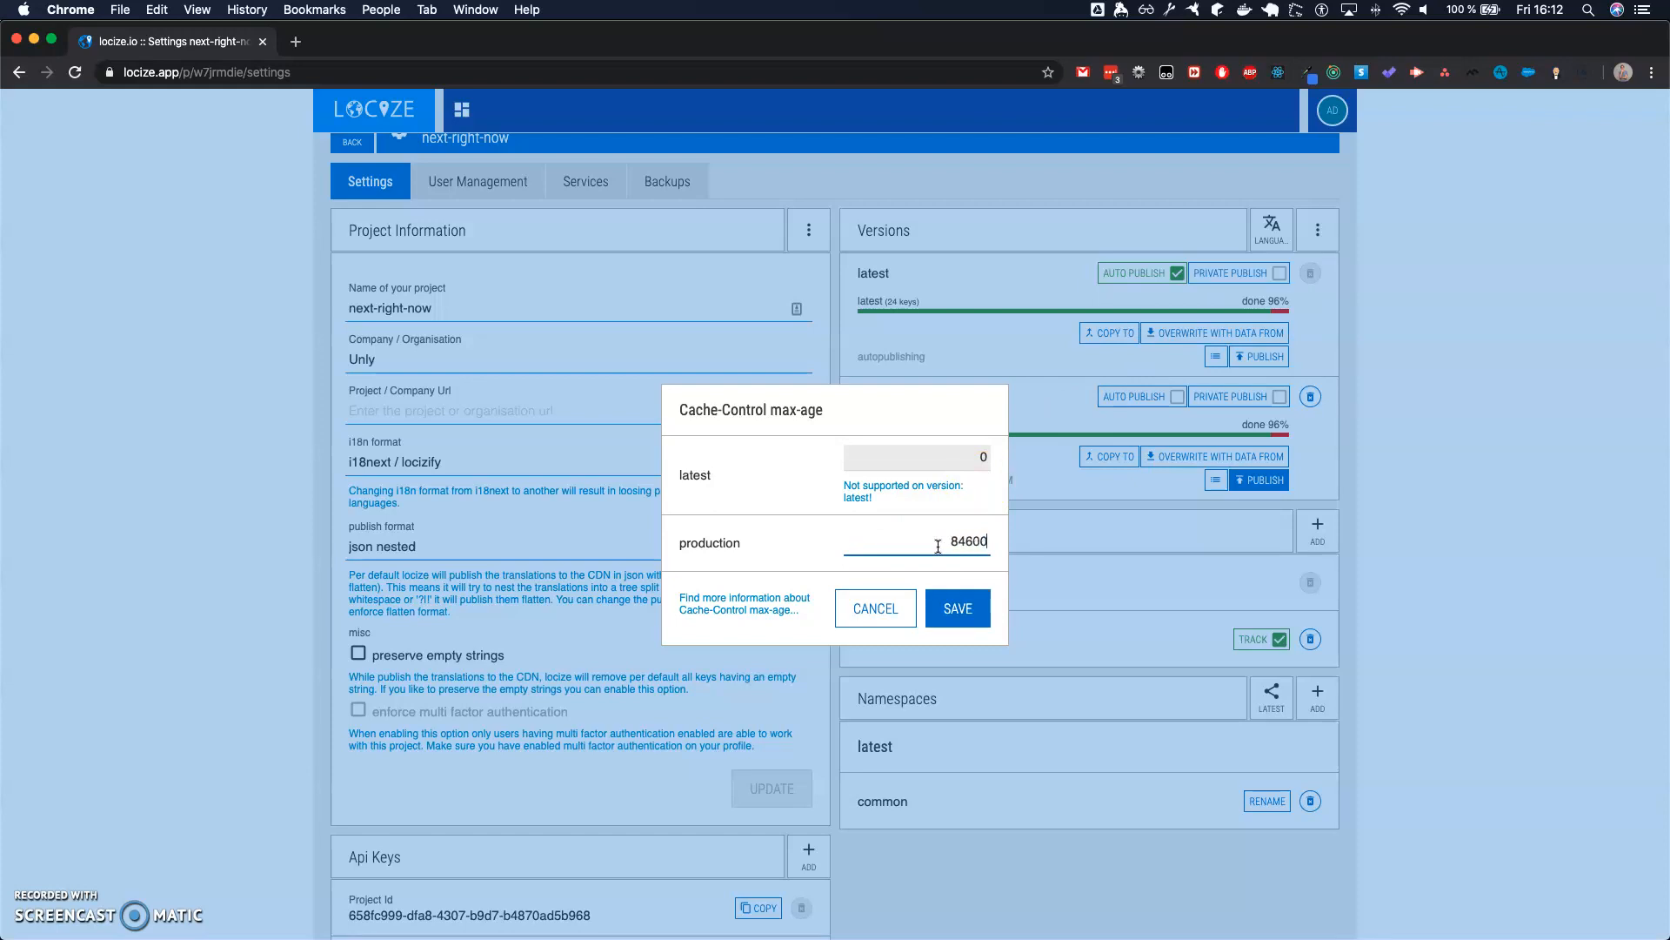
{"action": "left_click", "coordinate": [961, 602]}
{"action": "left_click", "coordinate": [958, 609]}
{"action": "left_click", "coordinate": [958, 612]}
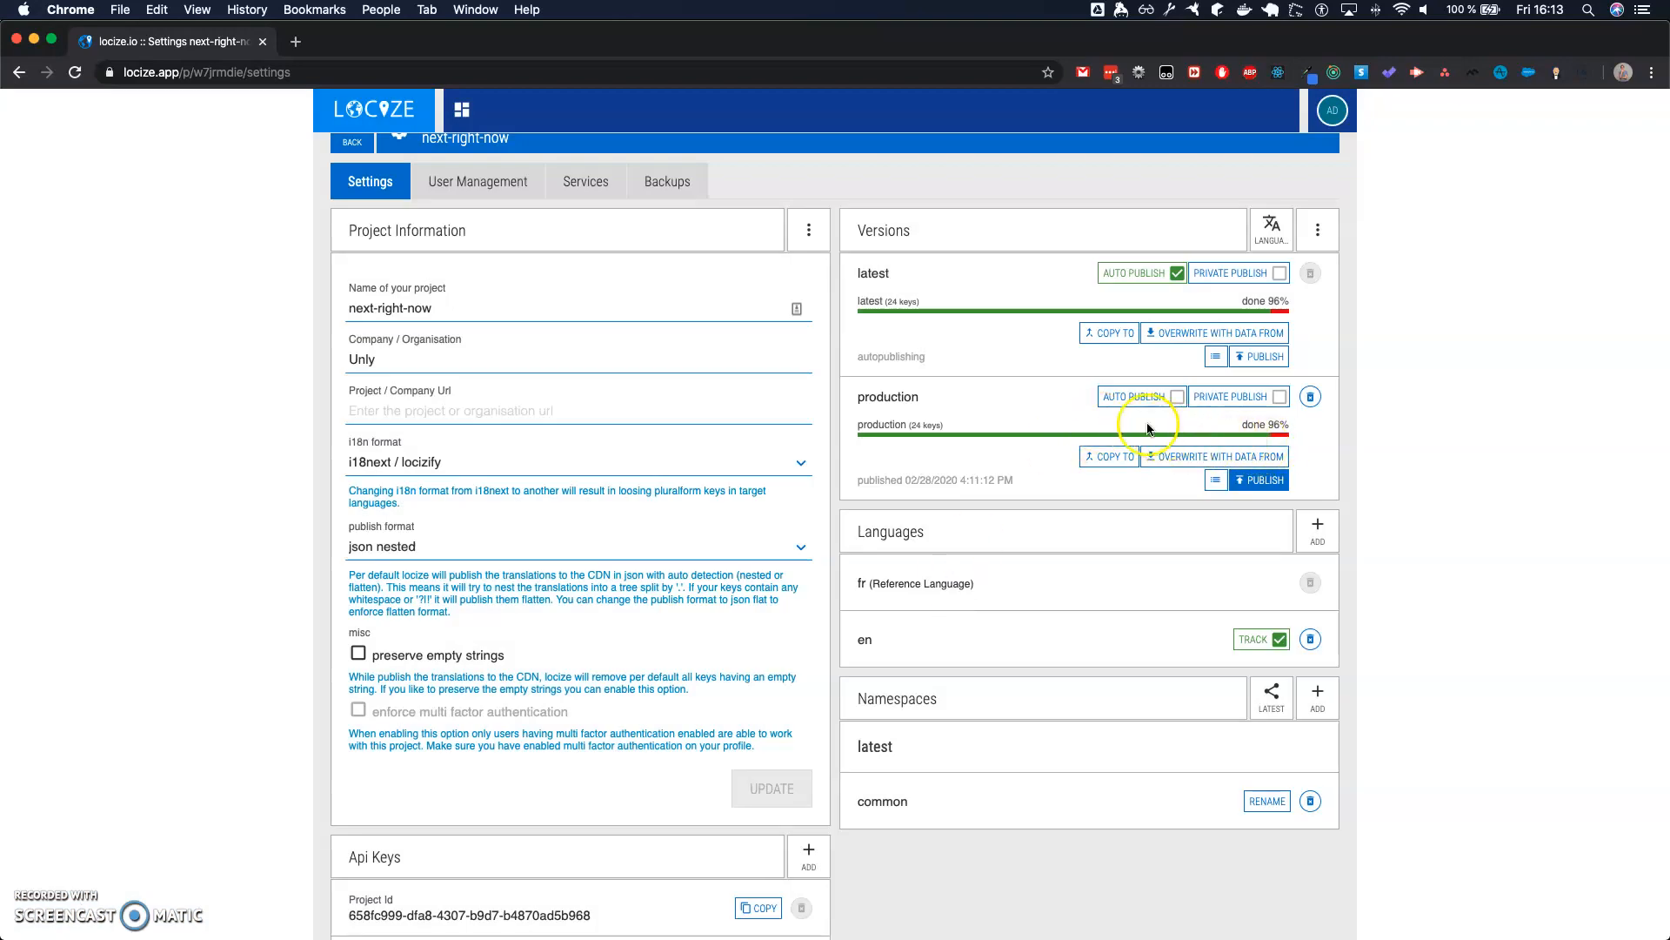
- Check the saved Cache-Control max-age values of the project's versions and leave them as they are
{"action": "left_click", "coordinate": [1318, 233]}
{"action": "left_click", "coordinate": [1230, 318]}
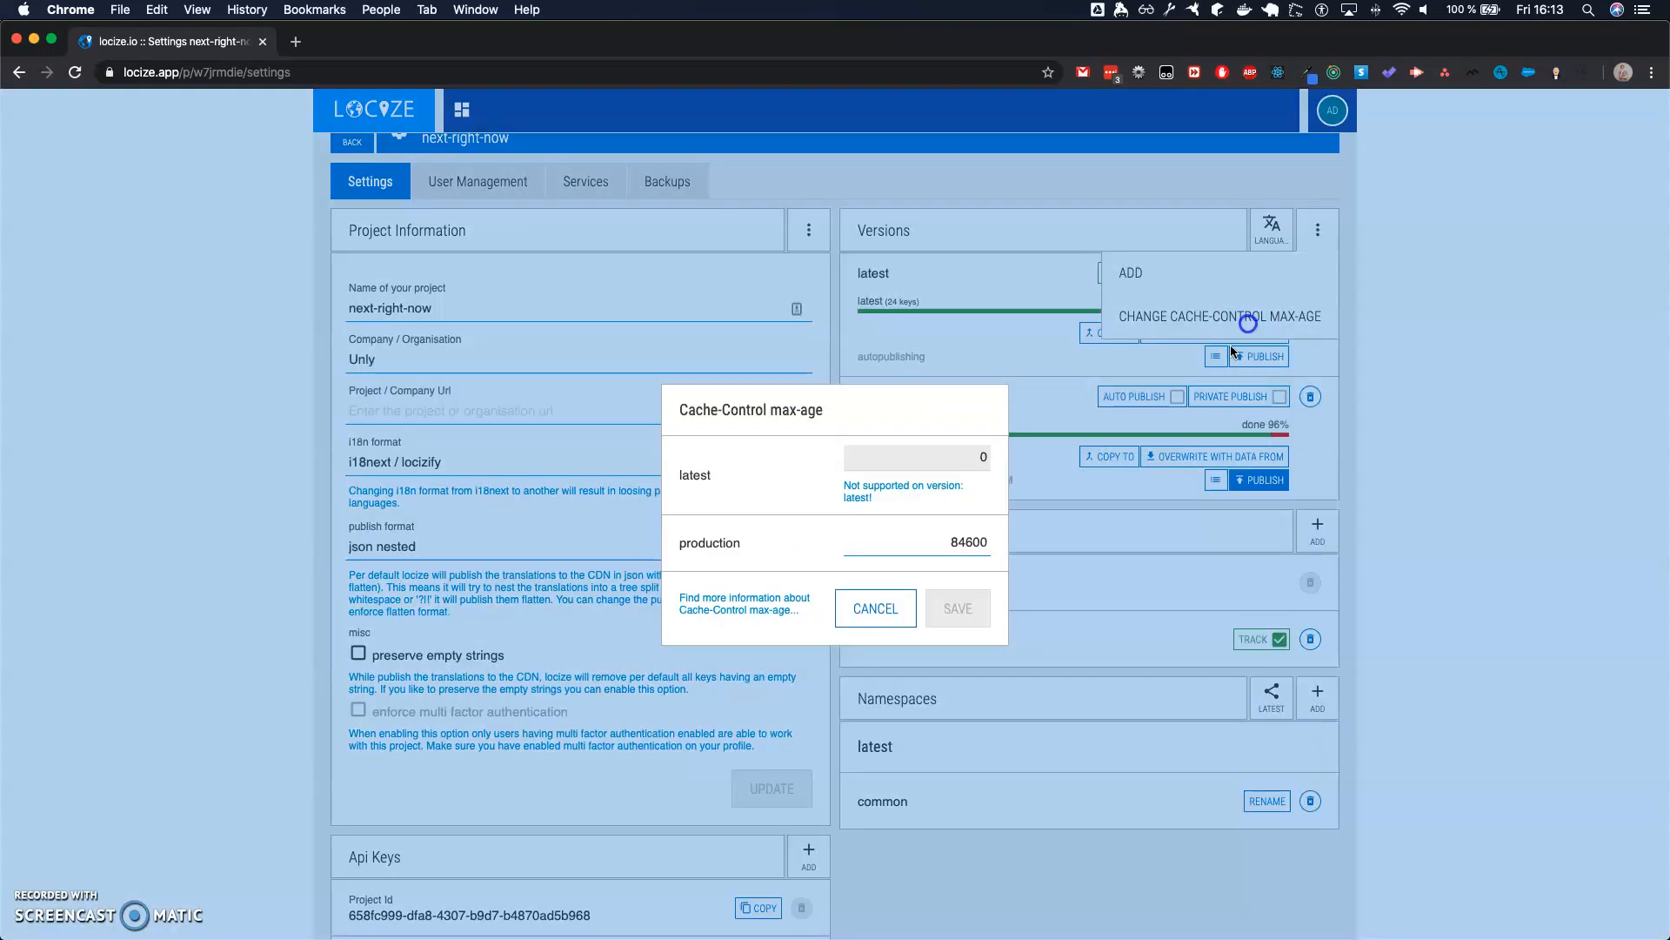
{"action": "left_click", "coordinate": [869, 614]}
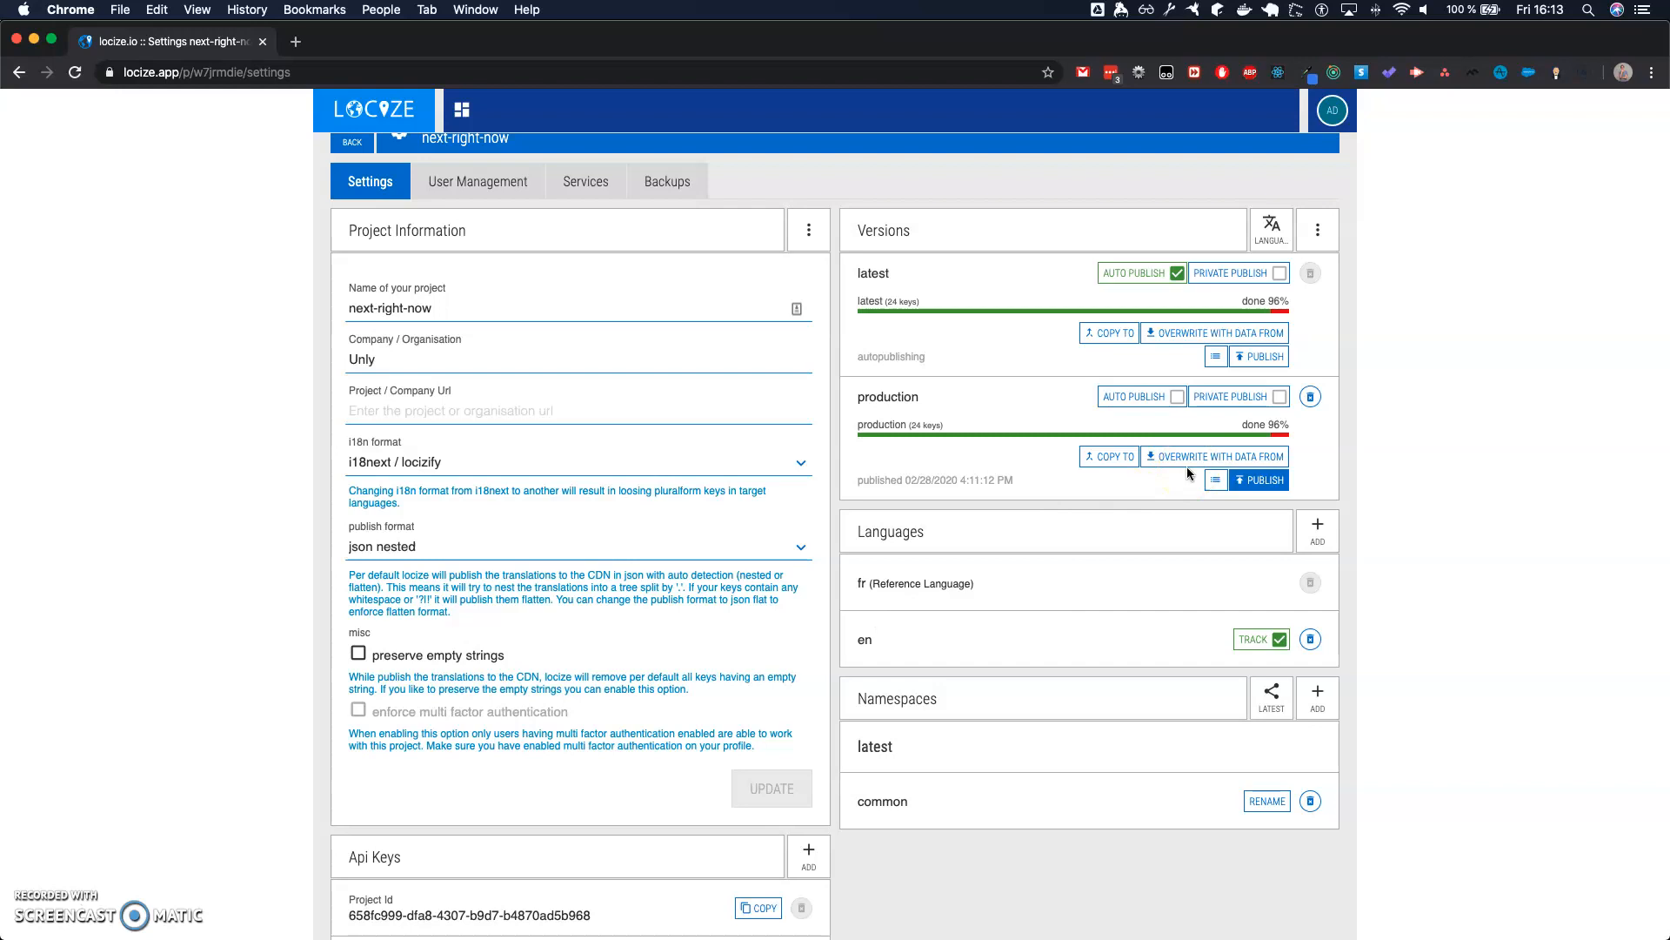
{"action": "left_click", "coordinate": [1318, 230]}
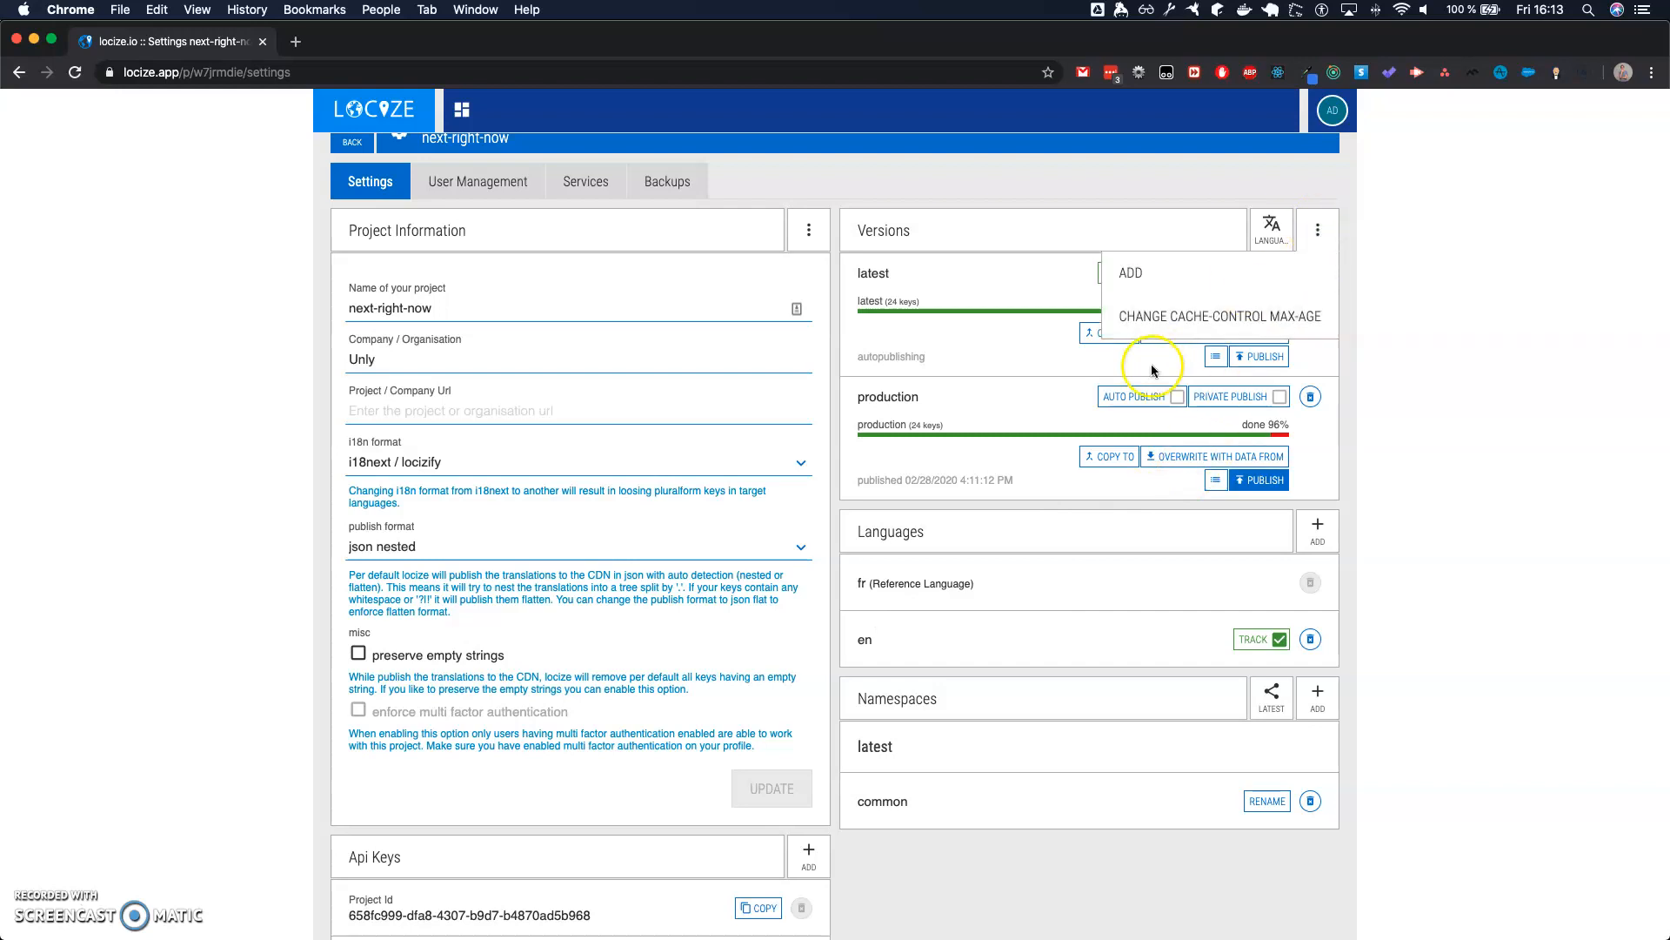
{"action": "left_click", "coordinate": [1195, 315]}
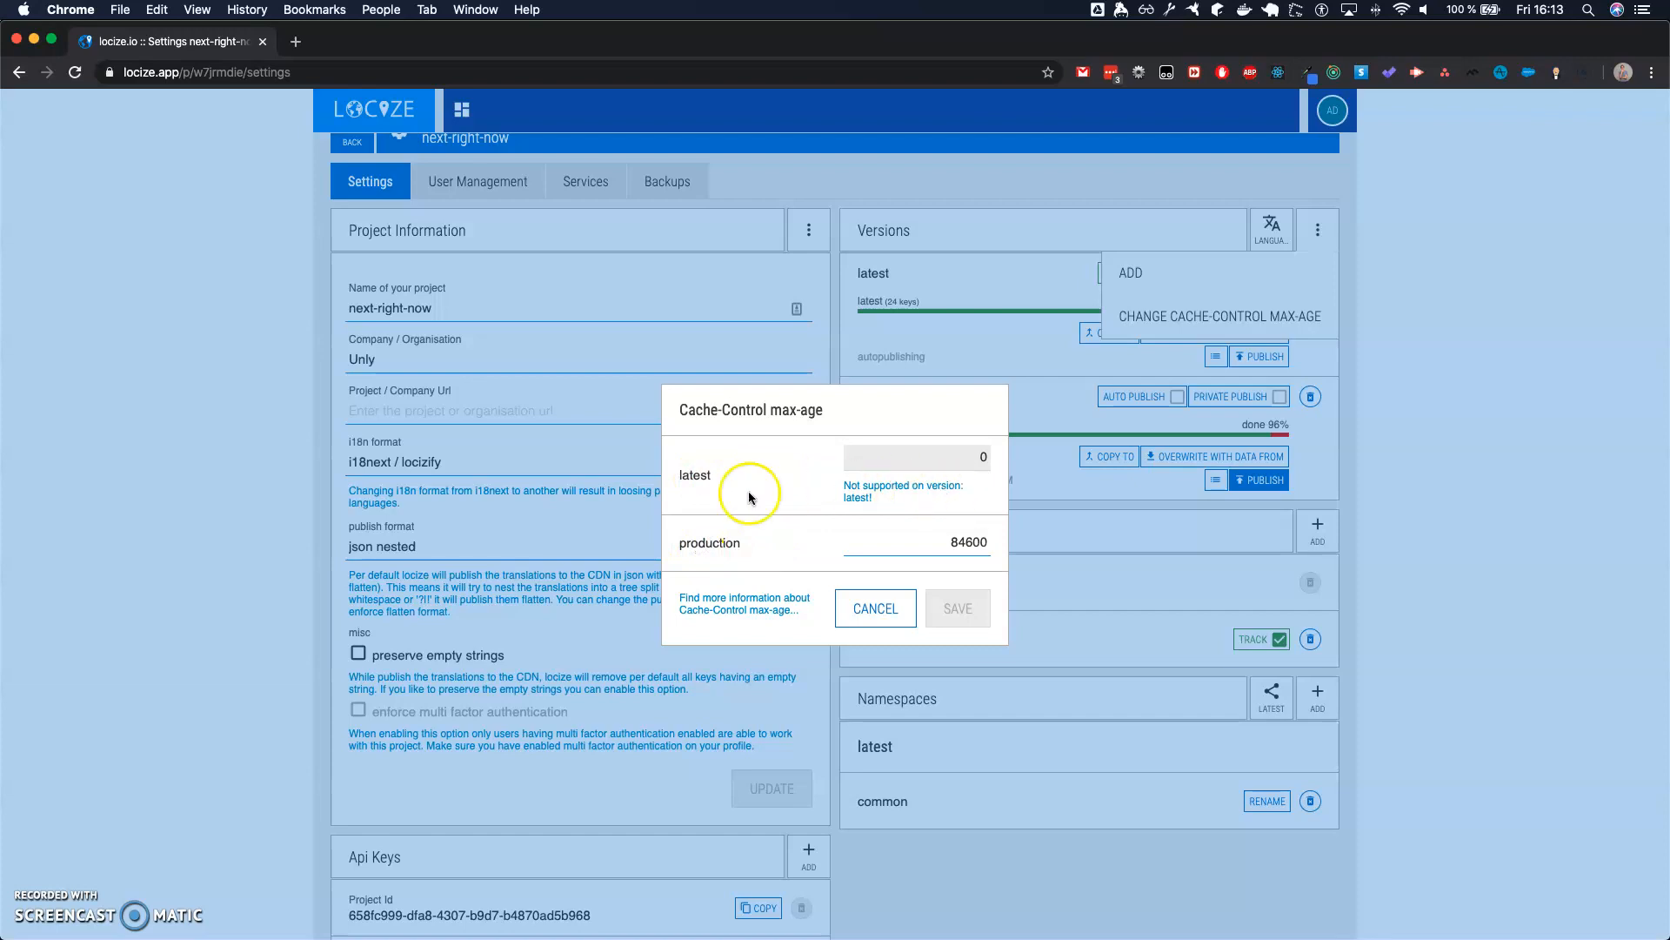
{"action": "left_click", "coordinate": [865, 600]}
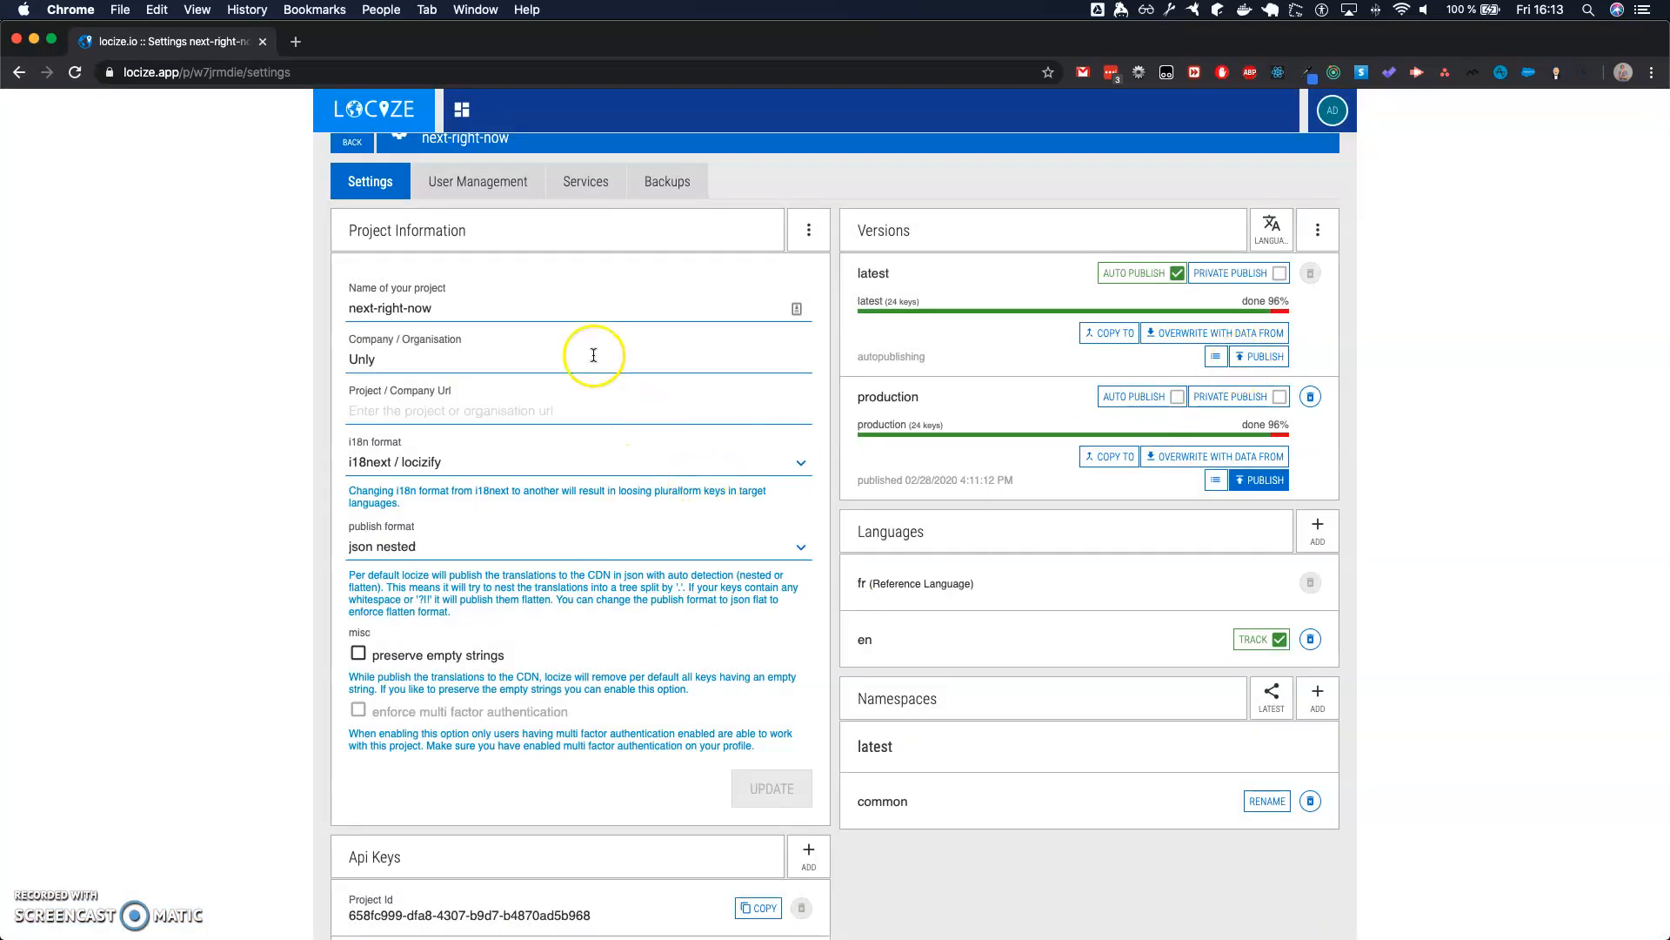
- Review the project's user management page and the translation, notification and additional services on offer
{"action": "left_click", "coordinate": [487, 193]}
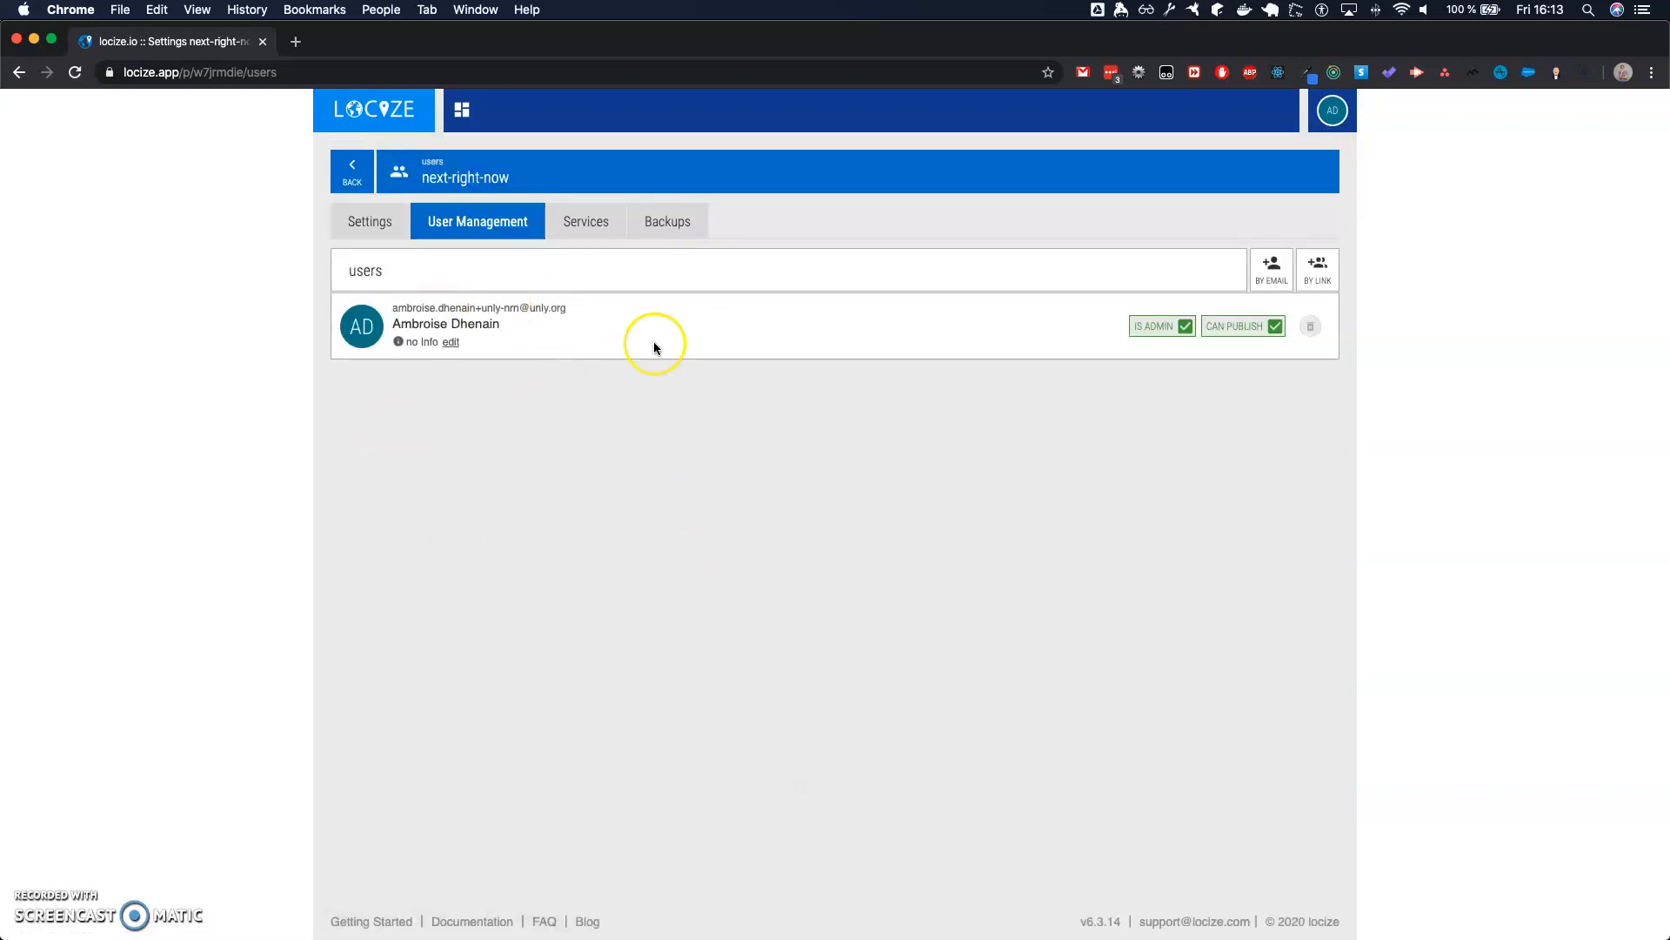
{"action": "left_click", "coordinate": [588, 230]}
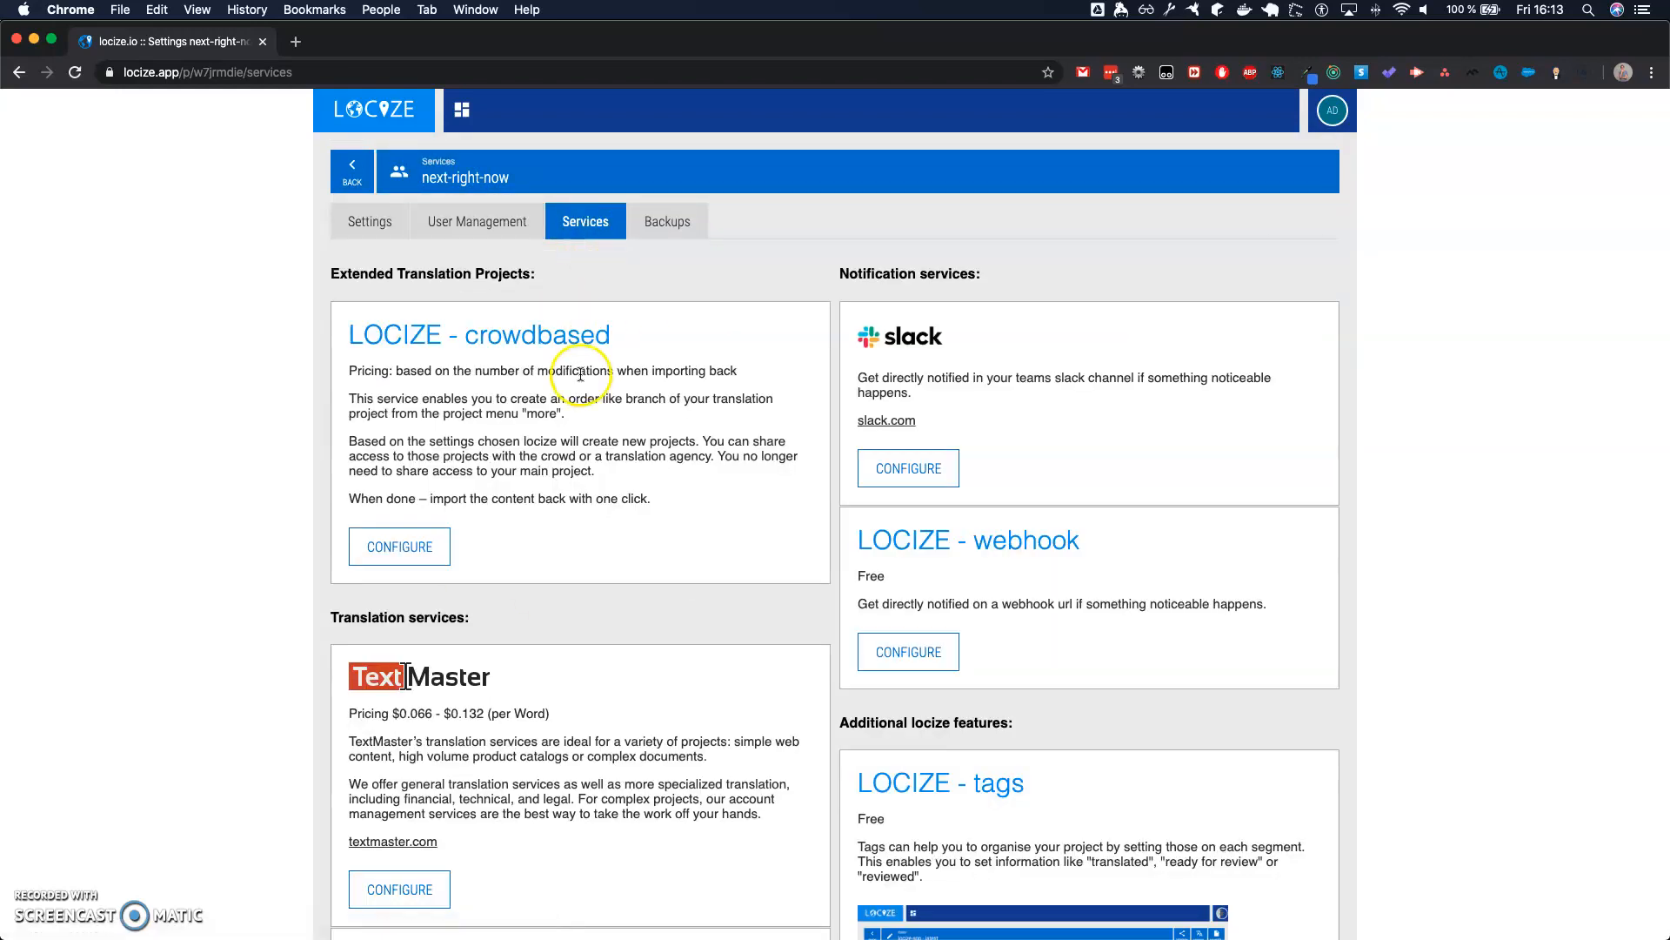
{"action": "scroll", "coordinate": [591, 348], "scroll_direction": "down", "scroll_amount": 3}
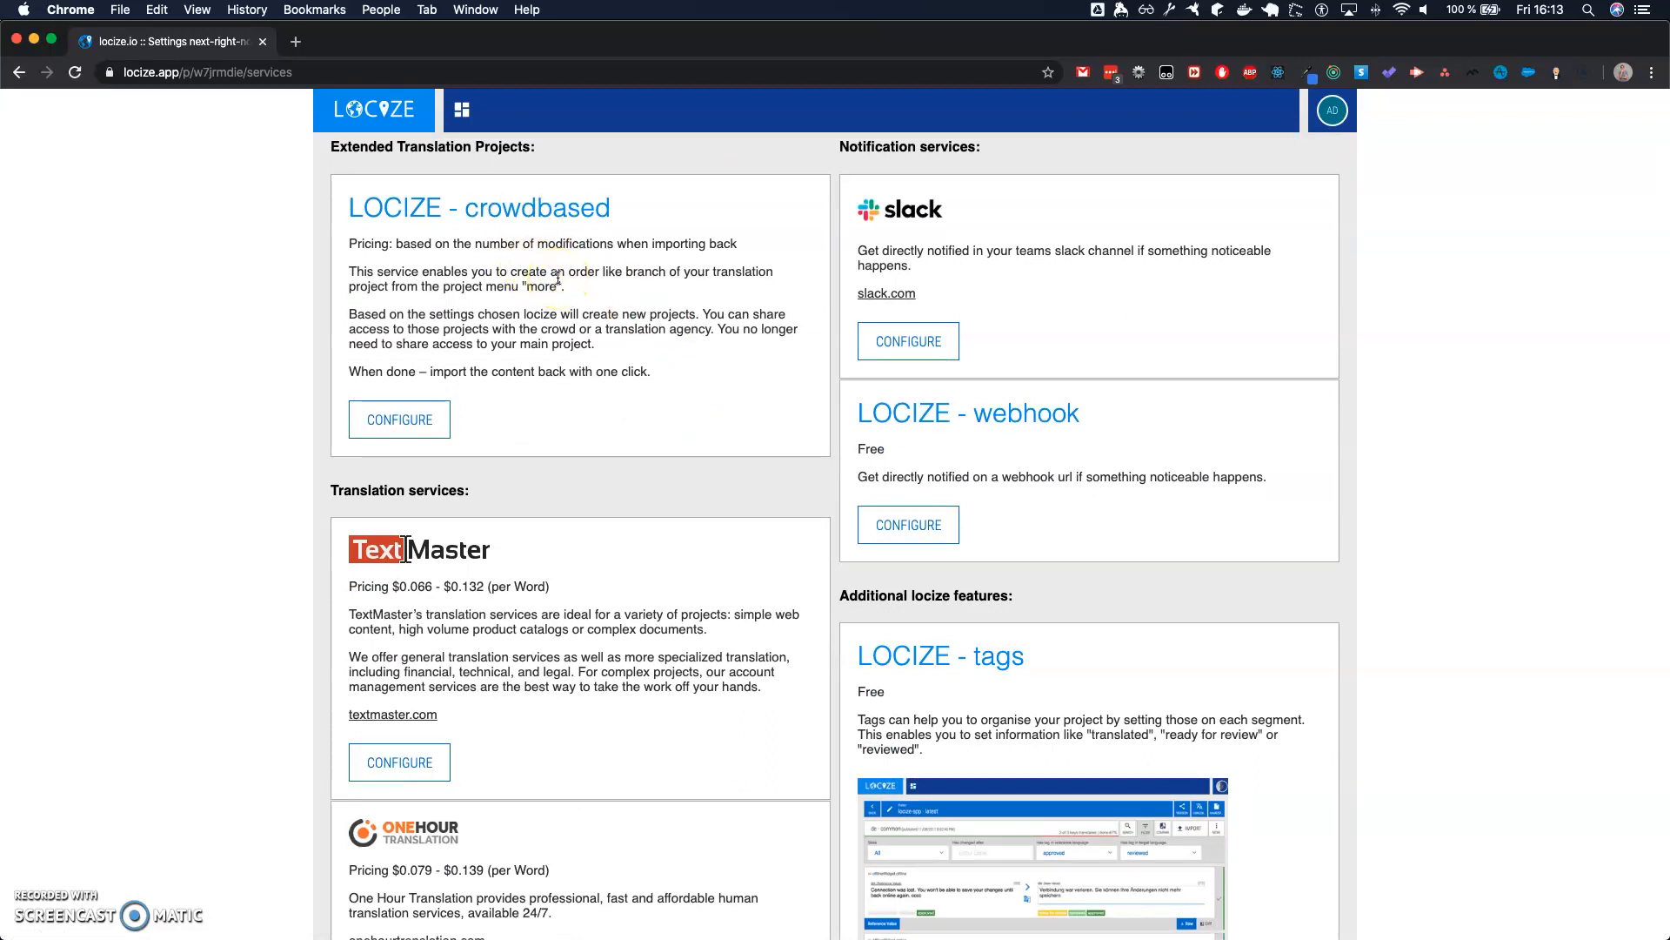
{"action": "scroll", "coordinate": [558, 279], "scroll_direction": "down", "scroll_amount": 3}
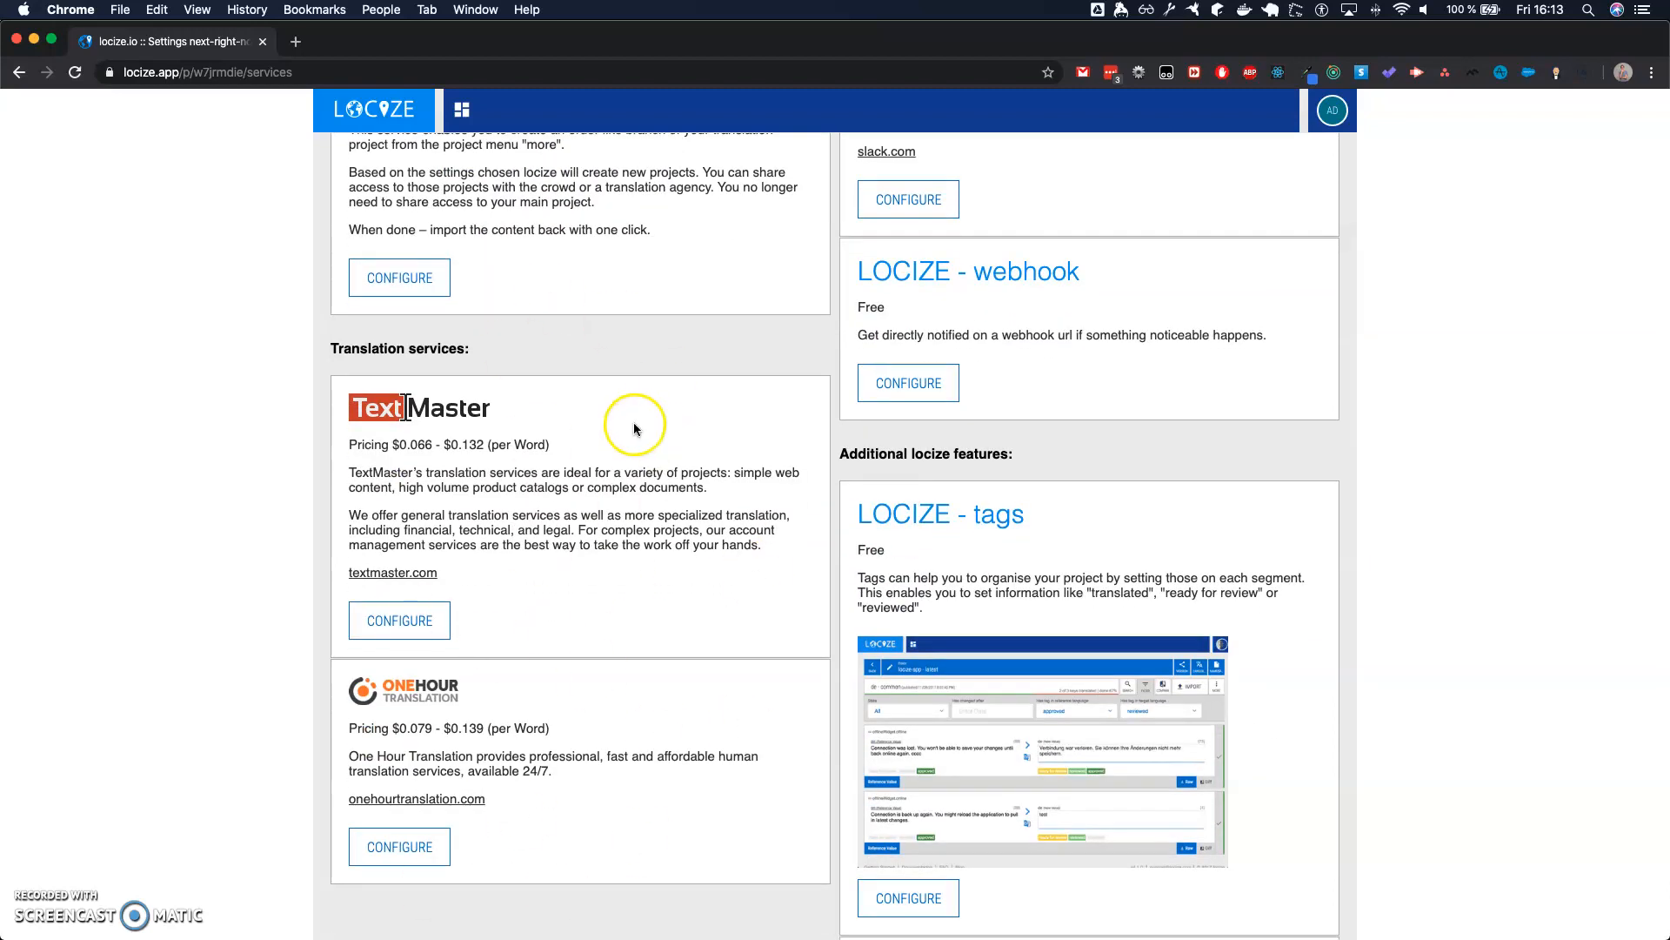
{"action": "scroll", "coordinate": [921, 406], "scroll_direction": "up", "scroll_amount": 5}
{"action": "scroll", "coordinate": [921, 406], "scroll_direction": "down", "scroll_amount": 3}
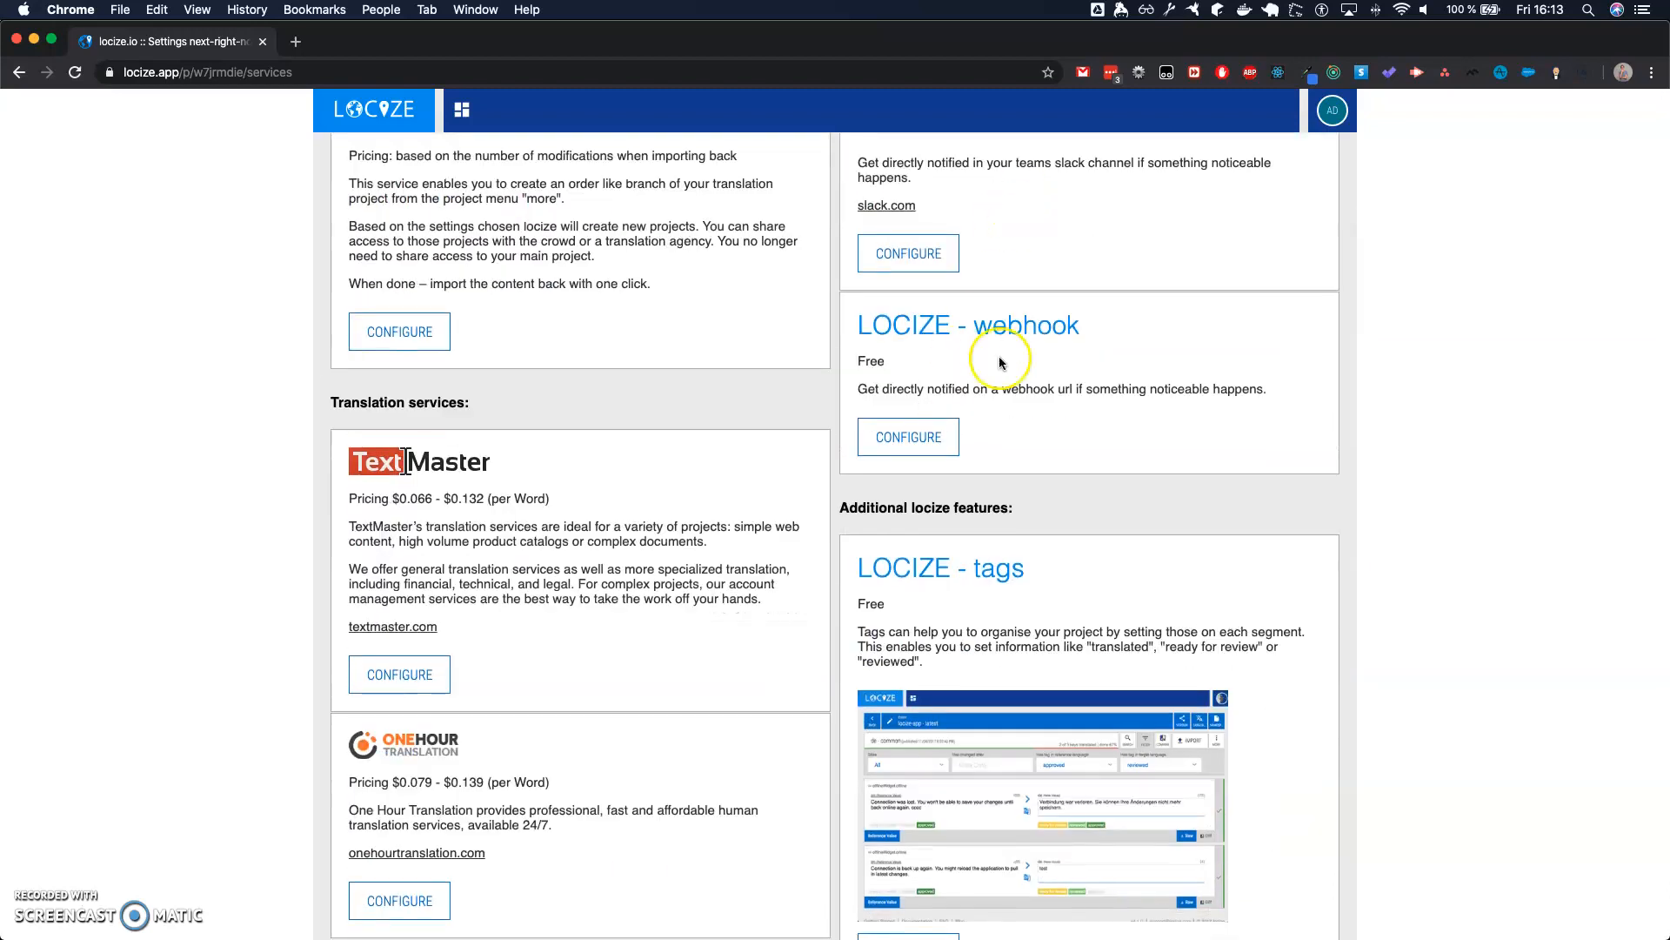
- Review the Slack and webhook notification services offered for the project
{"action": "scroll", "coordinate": [959, 381], "scroll_direction": "up", "scroll_amount": 3}
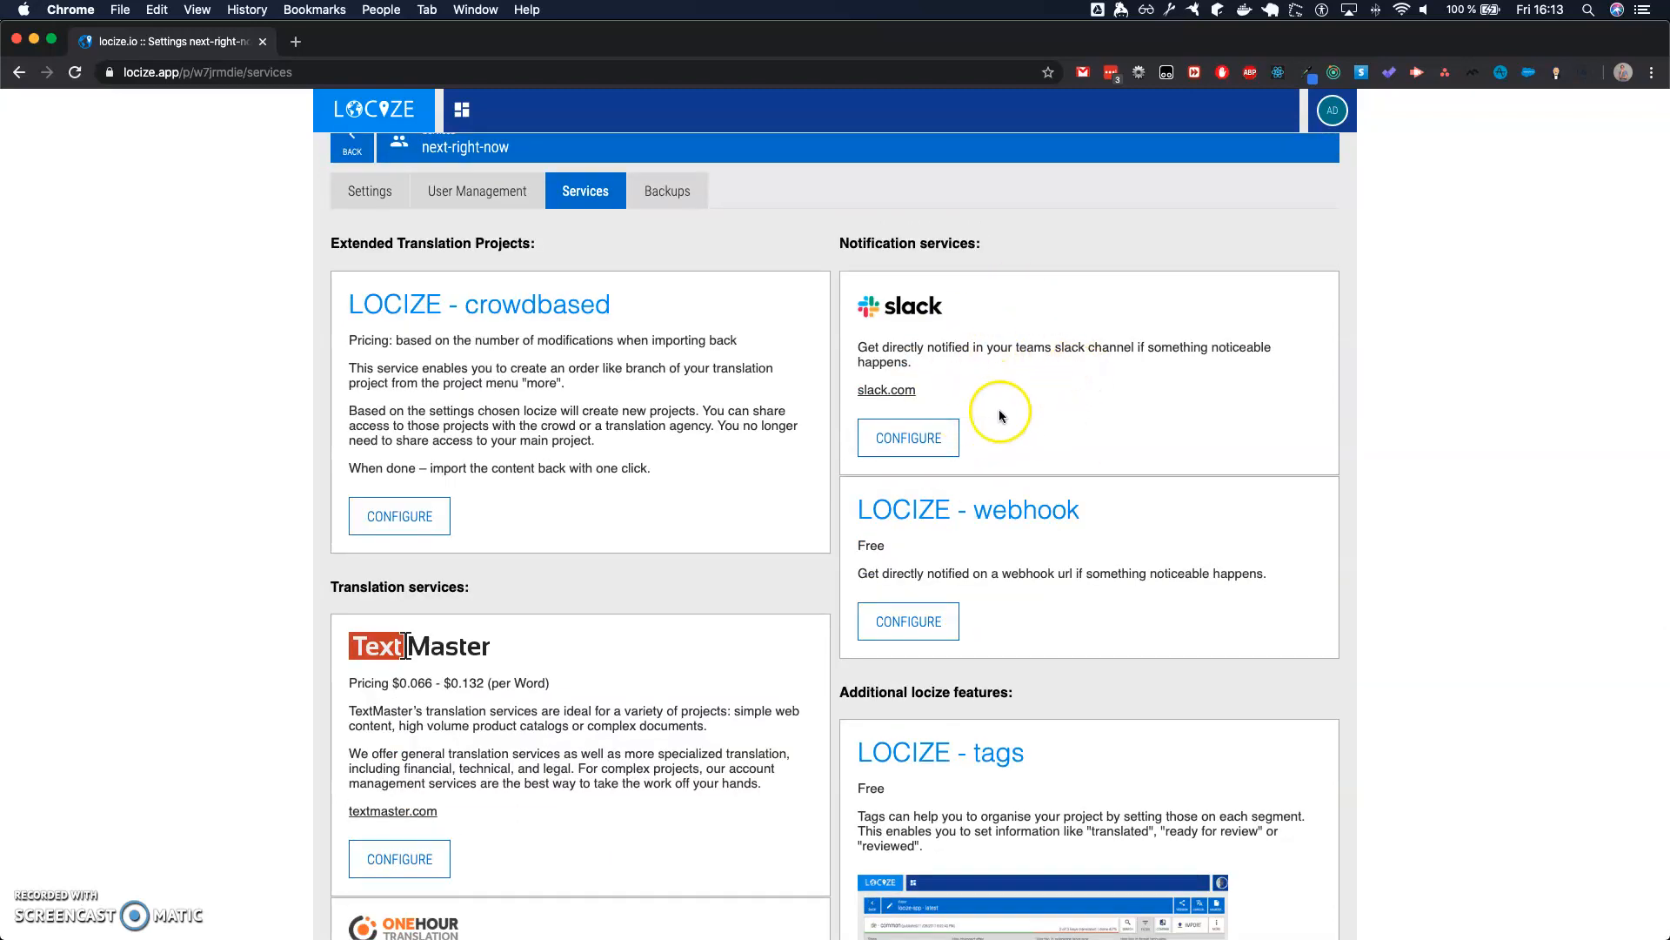
{"action": "scroll", "coordinate": [1044, 429], "scroll_direction": "down", "scroll_amount": 2}
{"action": "scroll", "coordinate": [1054, 317], "scroll_direction": "down", "scroll_amount": 2}
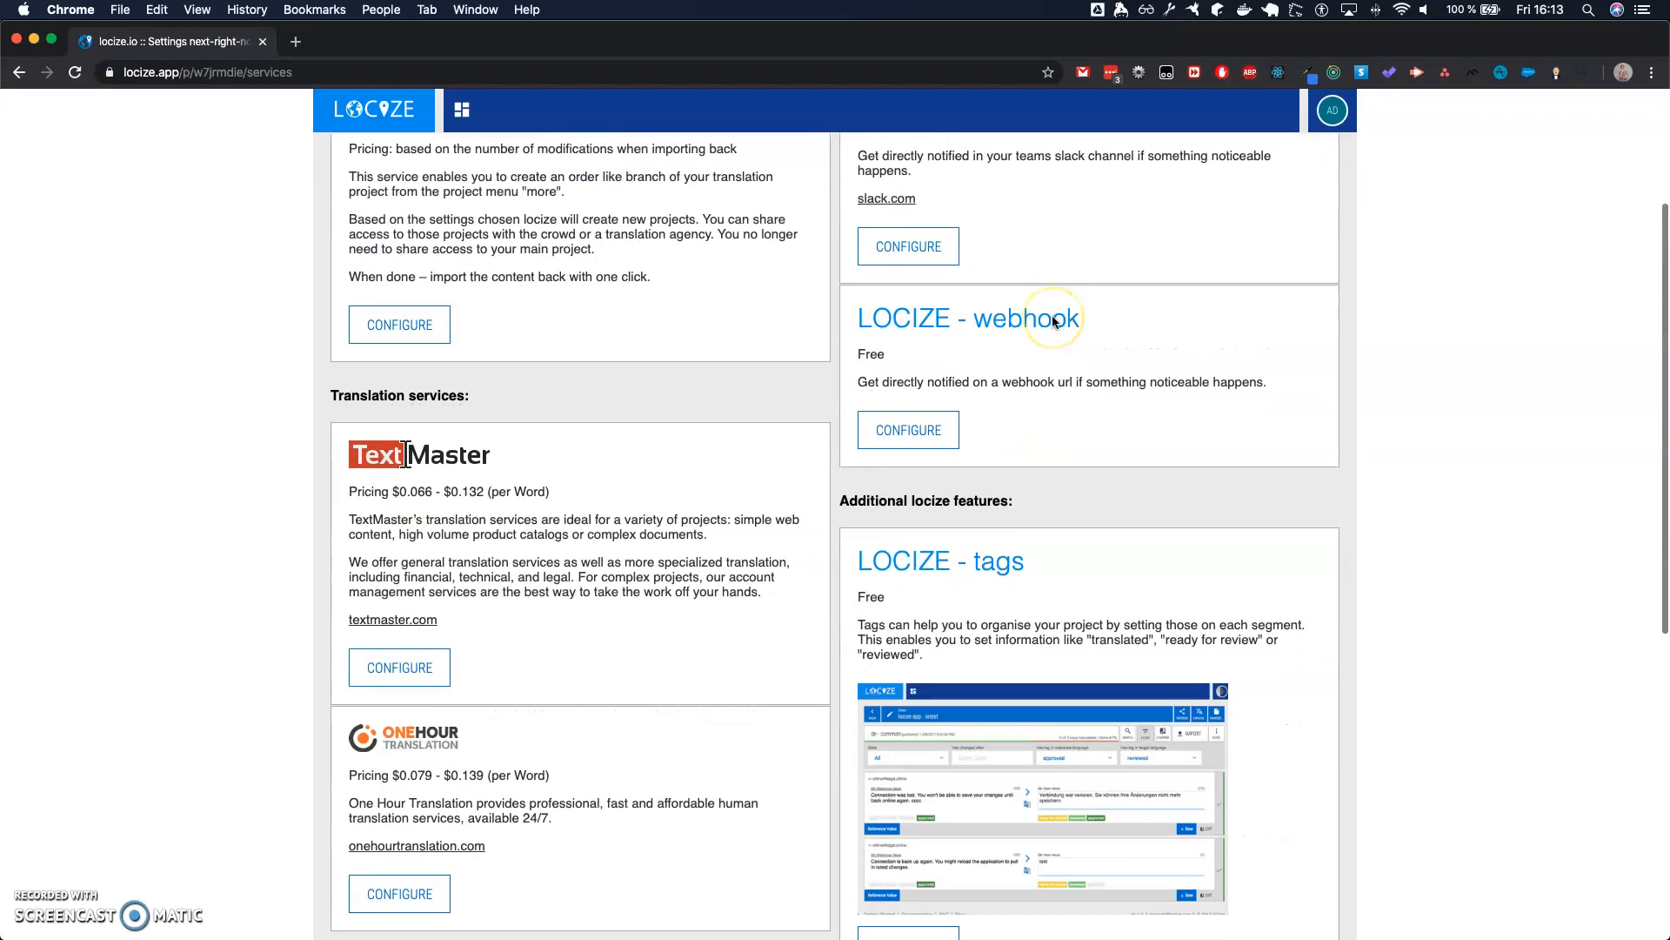
{"action": "scroll", "coordinate": [1052, 320], "scroll_direction": "up", "scroll_amount": 3}
{"action": "scroll", "coordinate": [1052, 322], "scroll_direction": "down", "scroll_amount": 5}
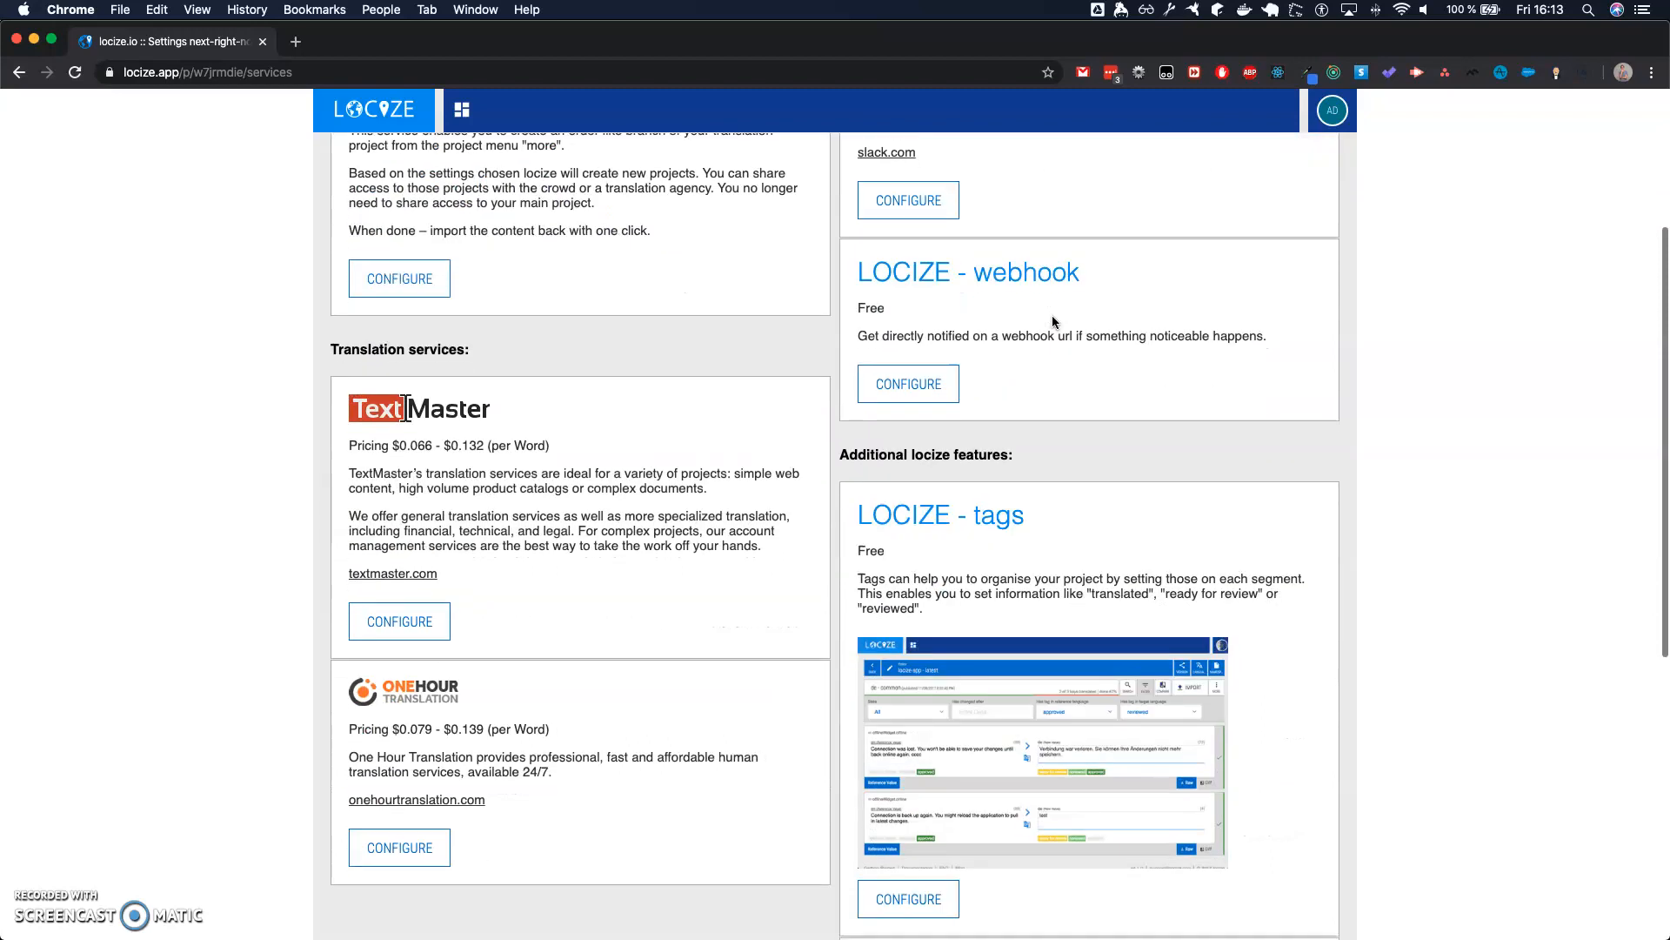
{"action": "scroll", "coordinate": [1052, 322], "scroll_direction": "up", "scroll_amount": 1}
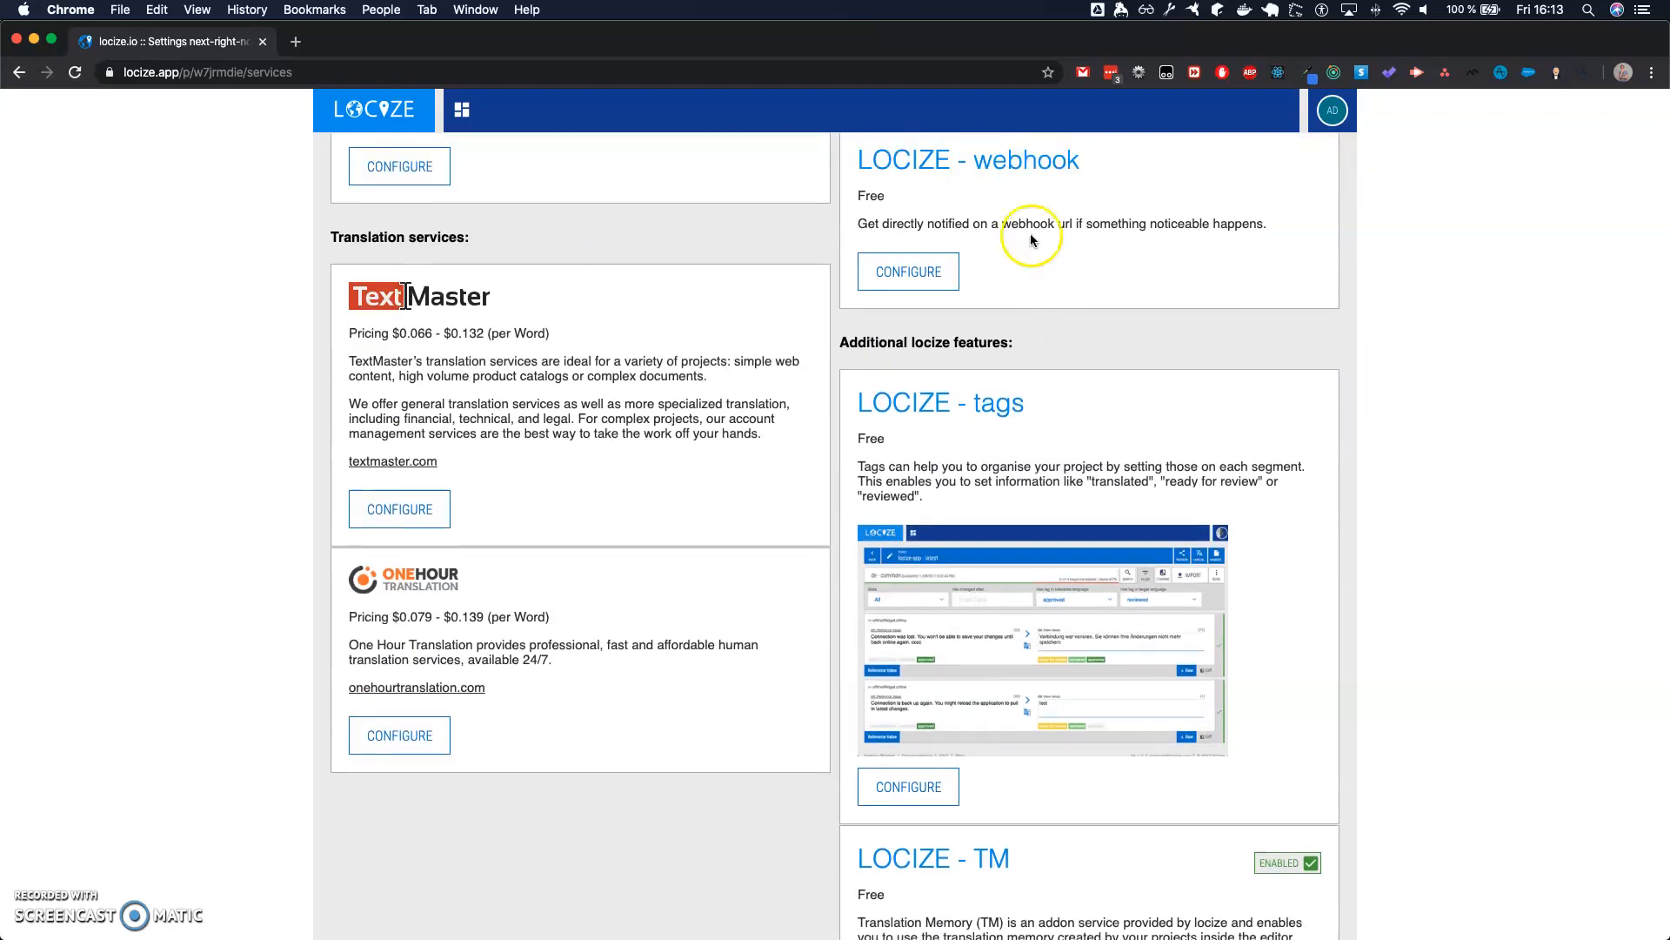
- Read through the additional Locize features on offer: tags, TM translation memory and Audit
{"action": "scroll", "coordinate": [1035, 231], "scroll_direction": "down", "scroll_amount": 2}
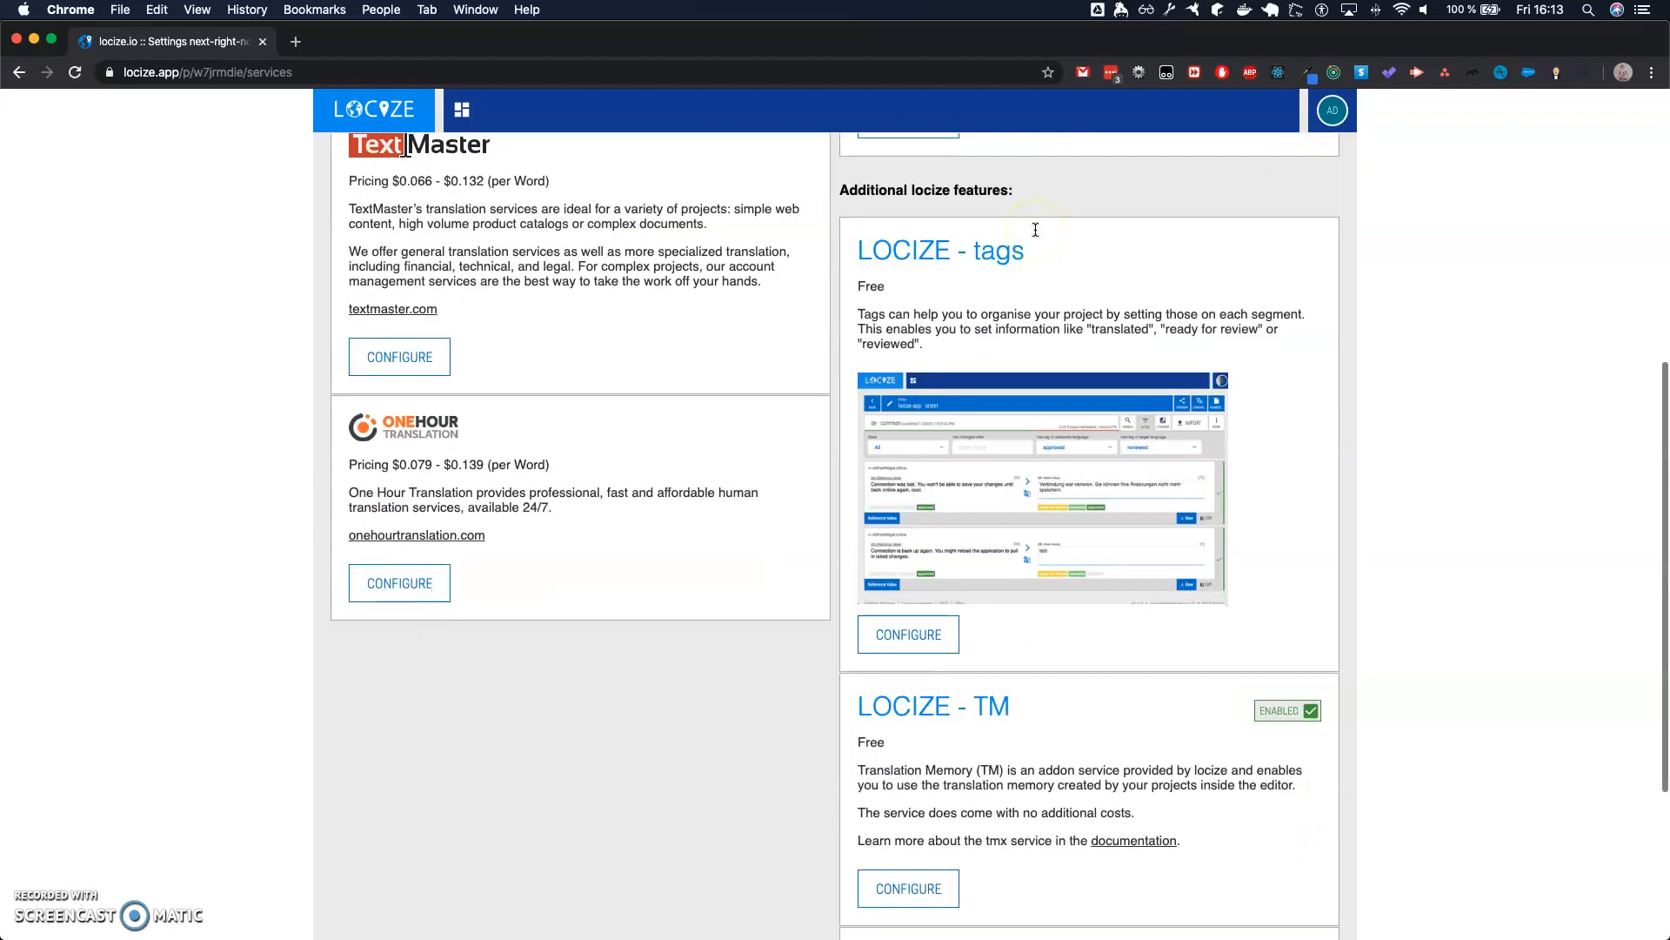
{"action": "scroll", "coordinate": [1035, 230], "scroll_direction": "up", "scroll_amount": 2}
{"action": "scroll", "coordinate": [1036, 229], "scroll_direction": "down", "scroll_amount": 1}
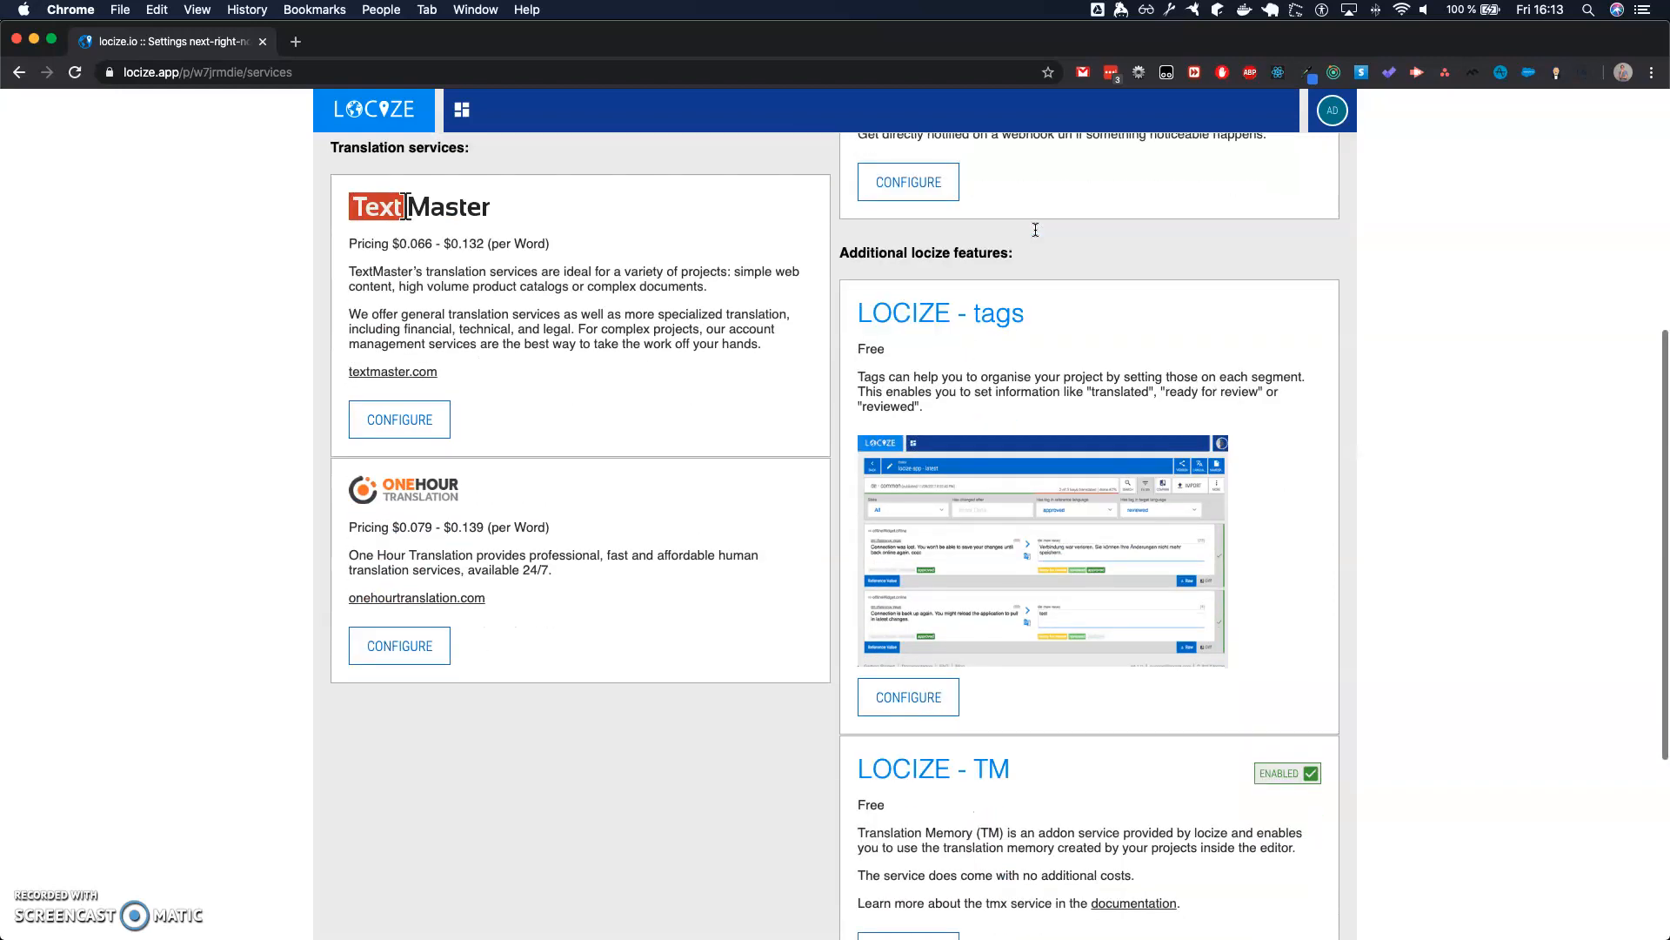
{"action": "scroll", "coordinate": [1035, 230], "scroll_direction": "down", "scroll_amount": 3}
{"action": "scroll", "coordinate": [1057, 426], "scroll_direction": "up", "scroll_amount": 3}
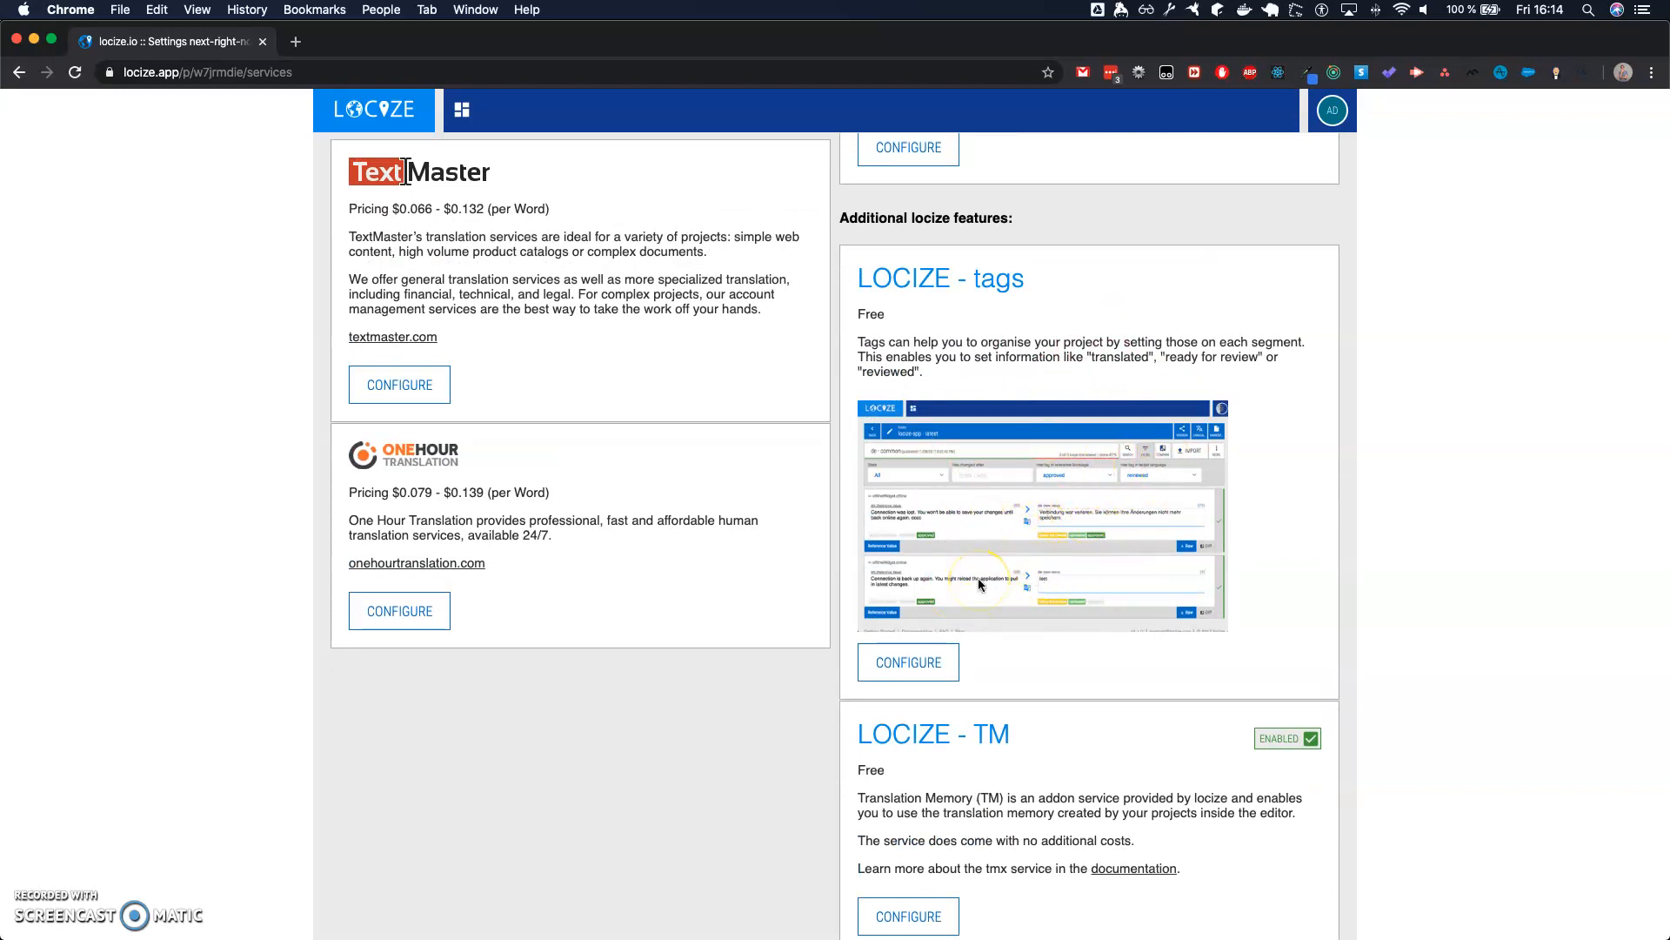
{"action": "scroll", "coordinate": [1035, 588], "scroll_direction": "down", "scroll_amount": 2}
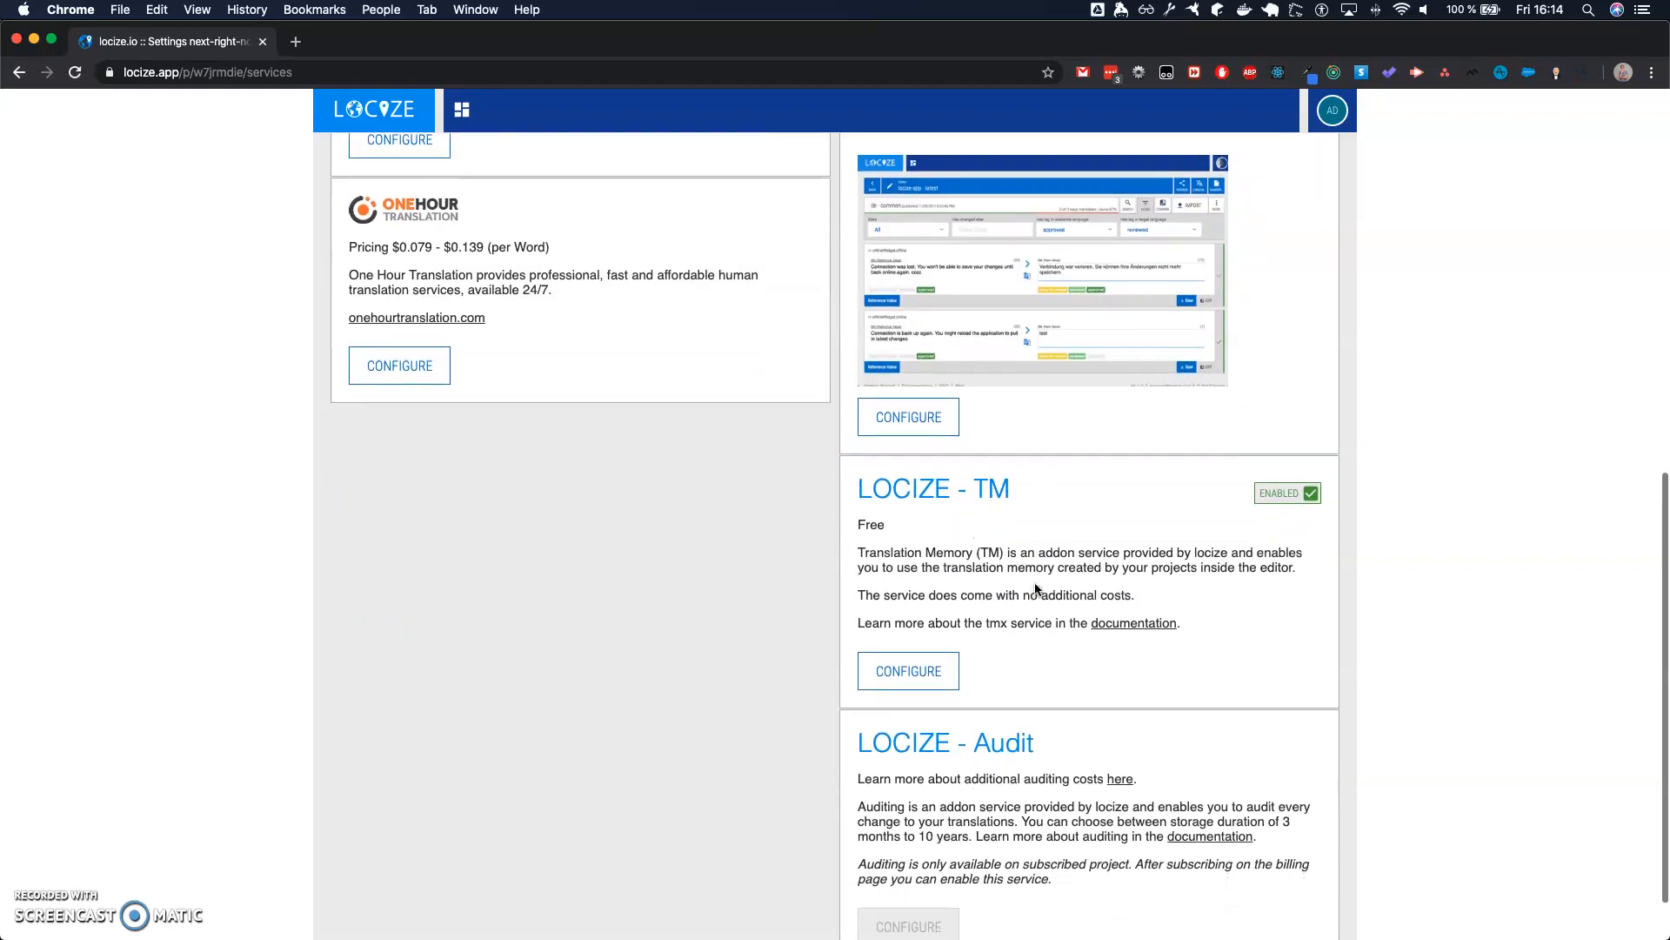
{"action": "scroll", "coordinate": [1036, 588], "scroll_direction": "up", "scroll_amount": 4}
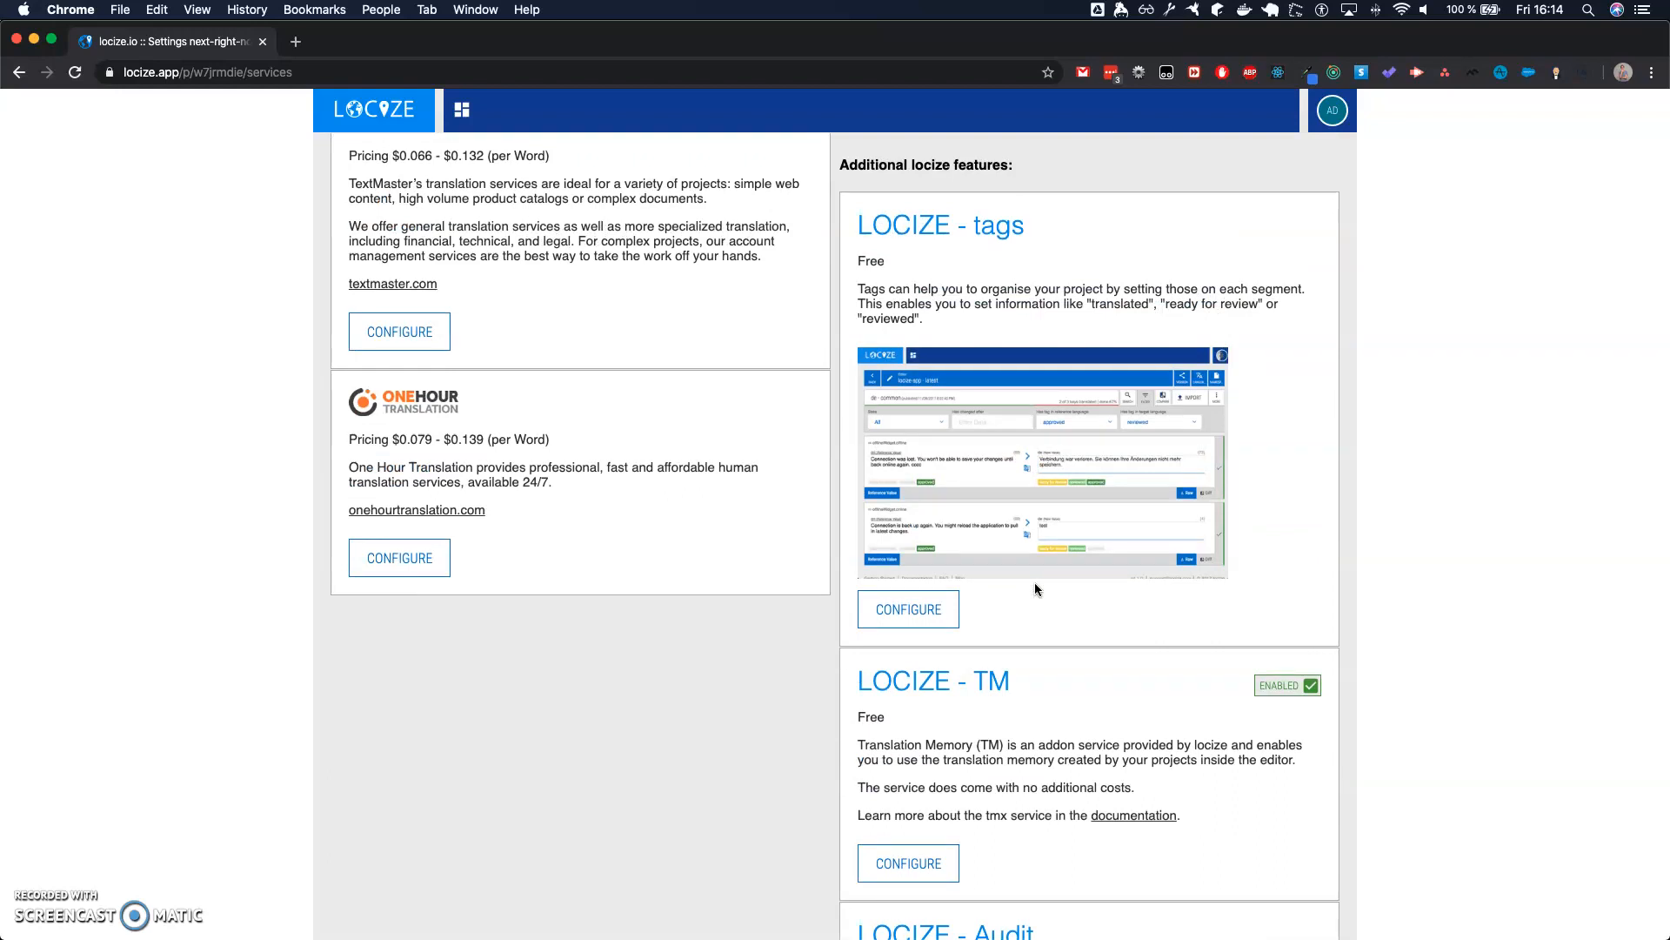
{"action": "scroll", "coordinate": [1036, 588], "scroll_direction": "down", "scroll_amount": 3}
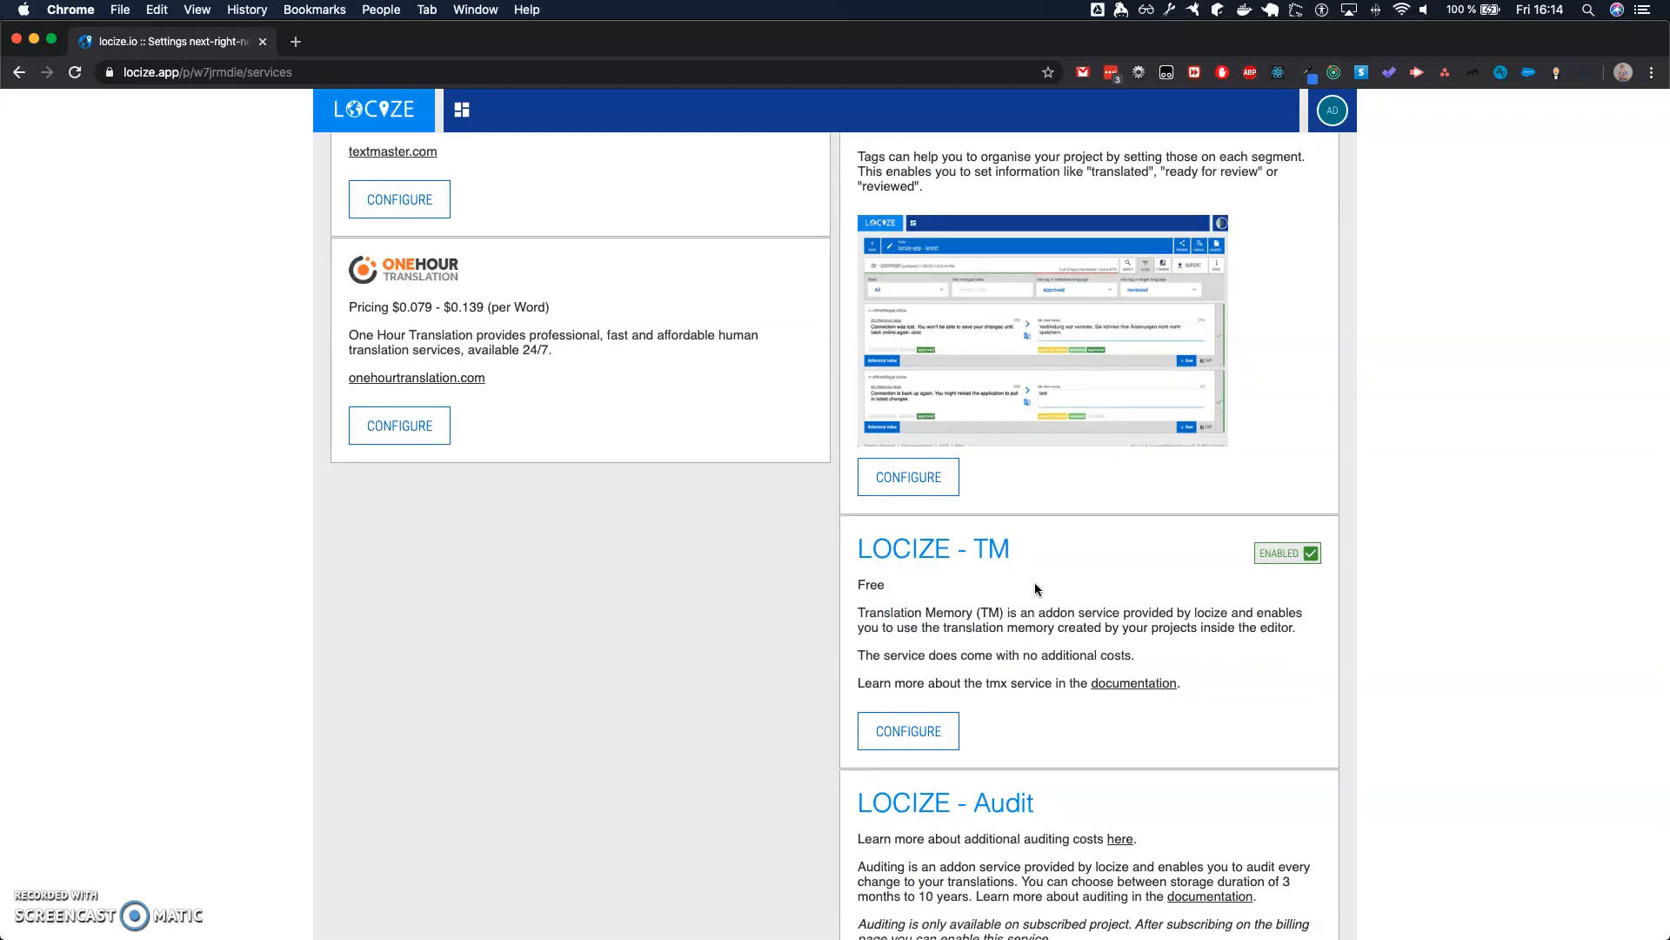
{"action": "scroll", "coordinate": [1035, 588], "scroll_direction": "down", "scroll_amount": 3}
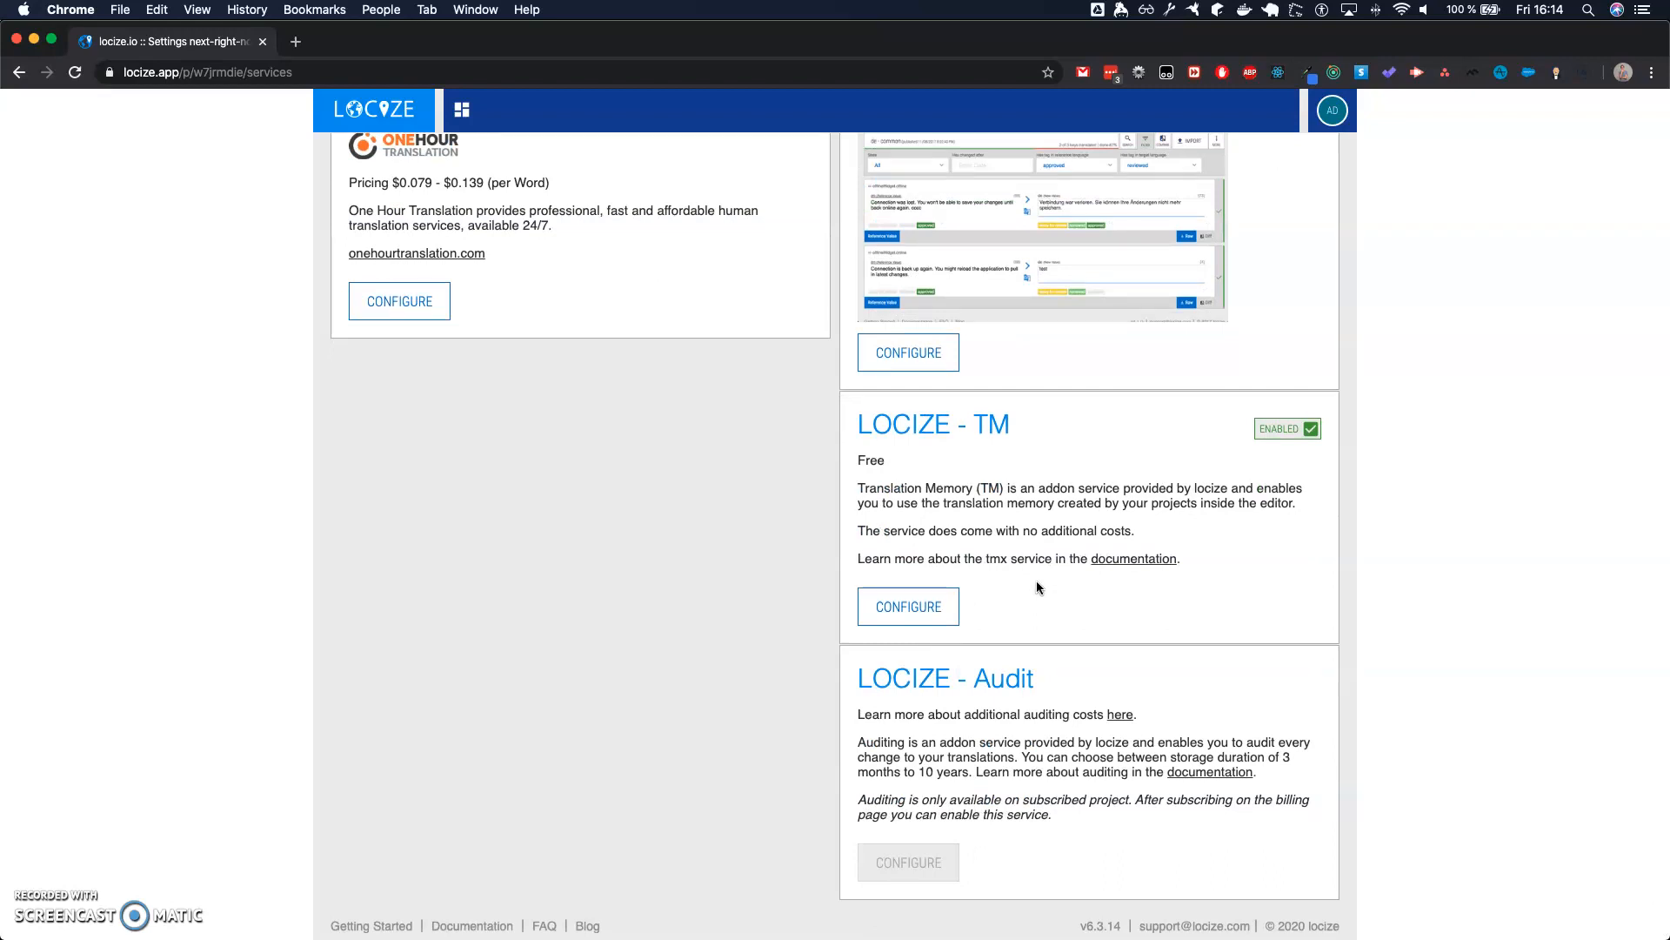
{"action": "left_click_drag", "start_coordinate": [843, 467], "coordinate": [940, 455]}
- Show the project's backups and expand the list of backups for the fr common file
{"action": "scroll", "coordinate": [977, 487], "scroll_direction": "up", "scroll_amount": 10}
{"action": "left_click", "coordinate": [668, 223]}
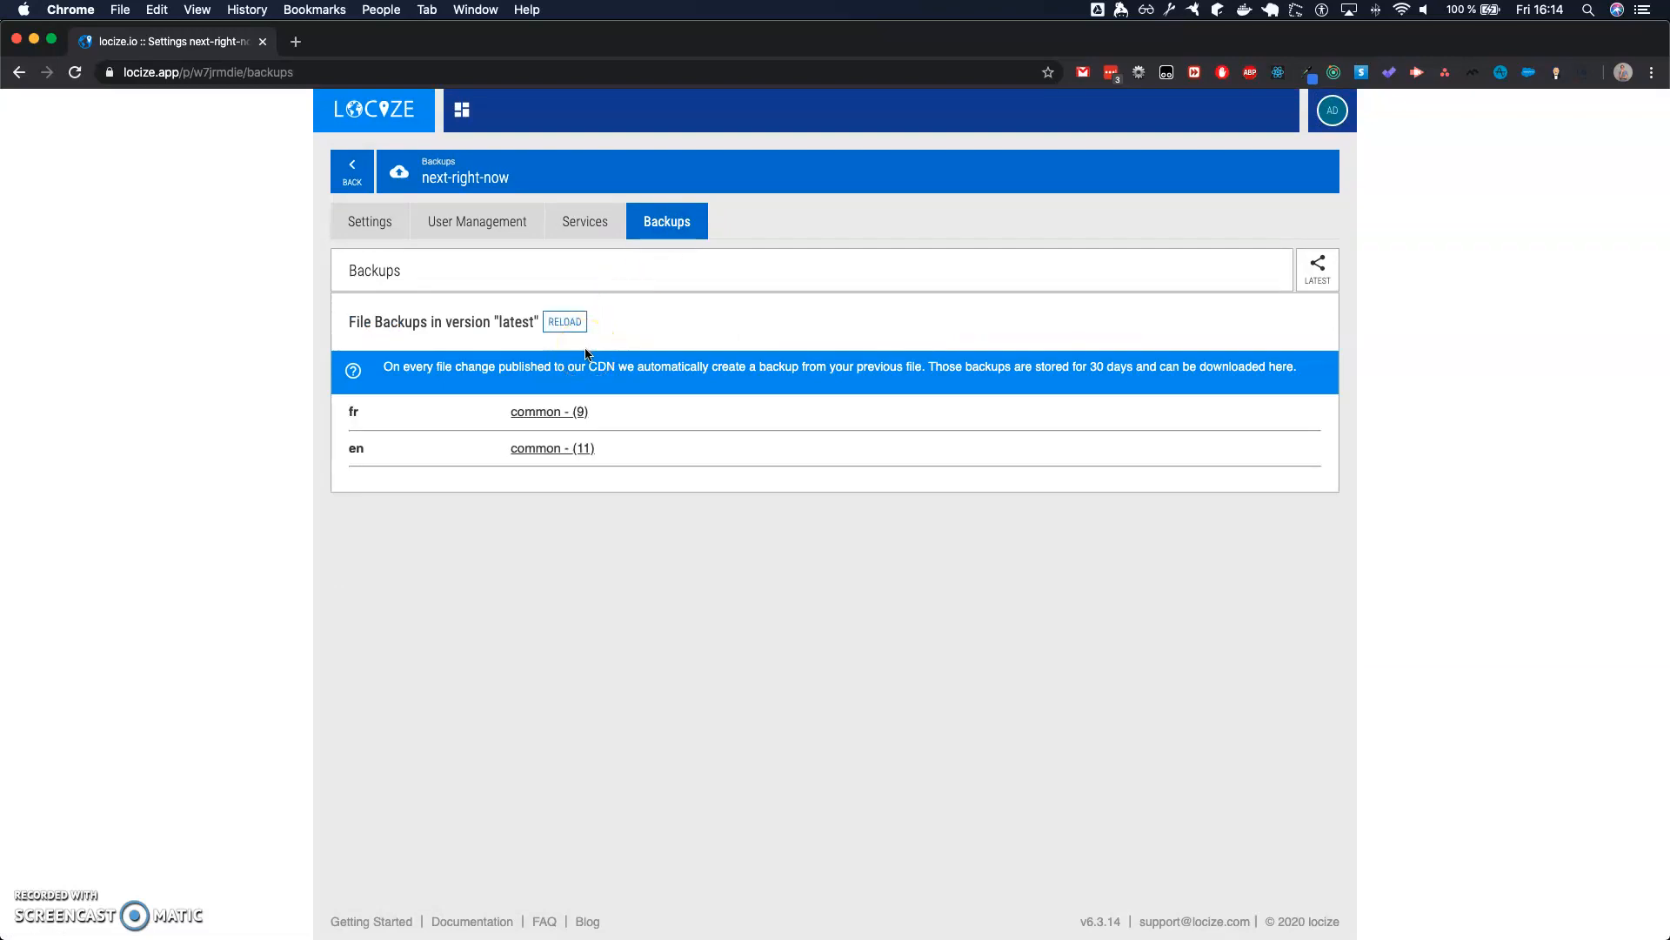
{"action": "left_click", "coordinate": [557, 414]}
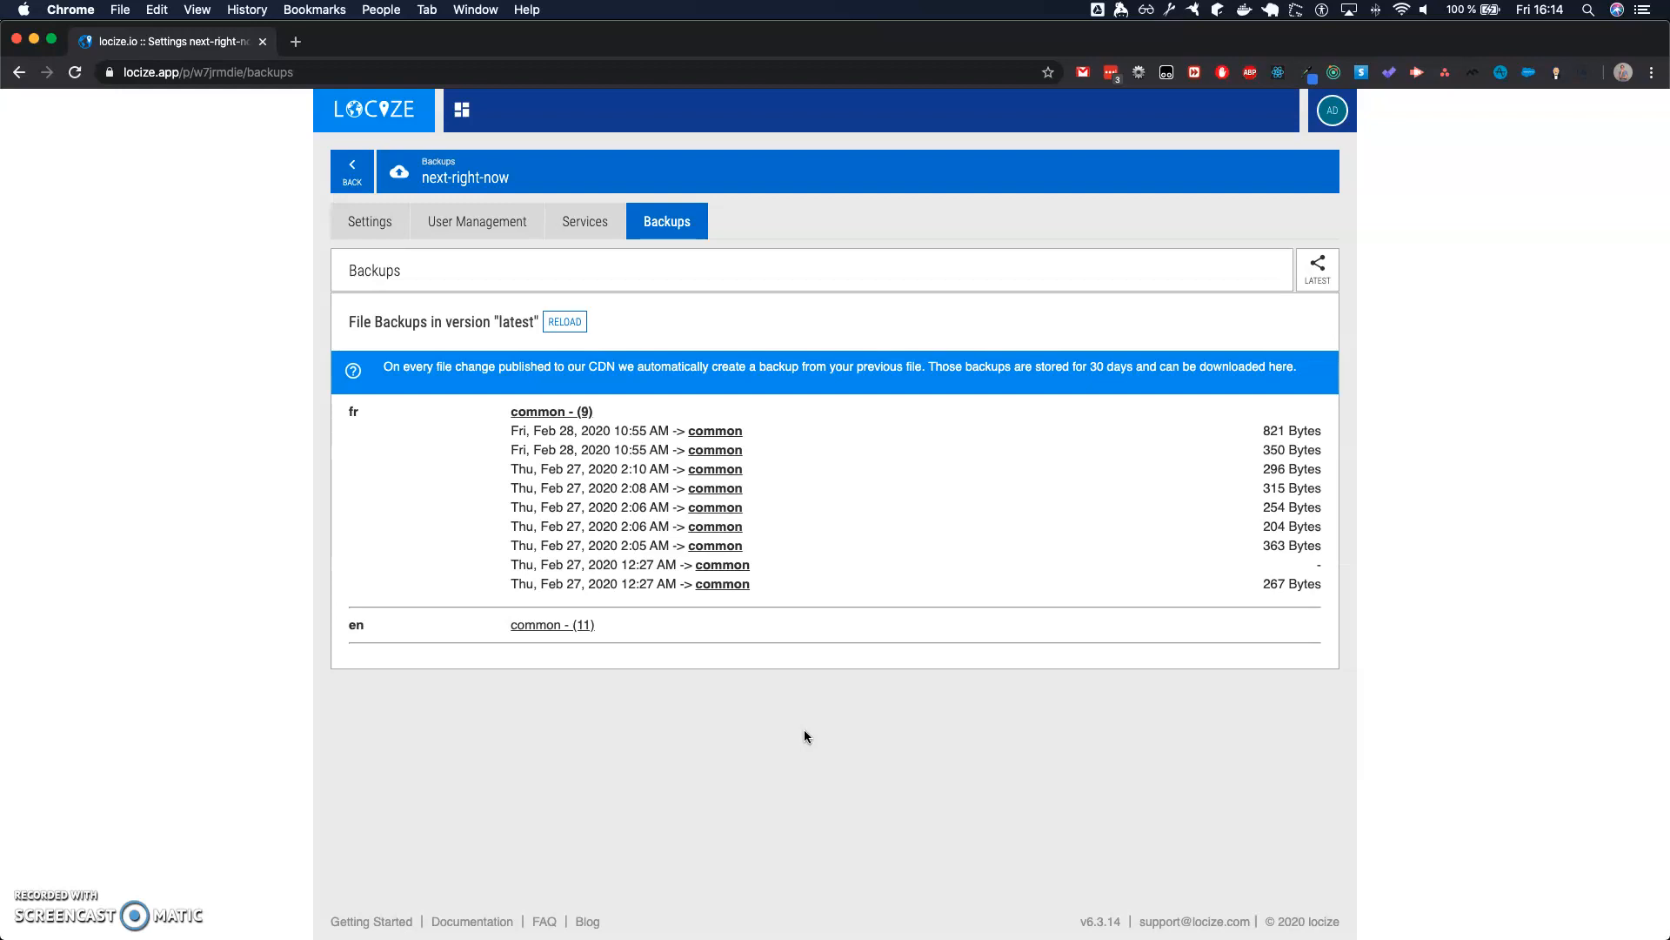
- Return to the next-right-now project overview and open the fr common namespace in the editor
{"action": "left_click", "coordinate": [361, 219]}
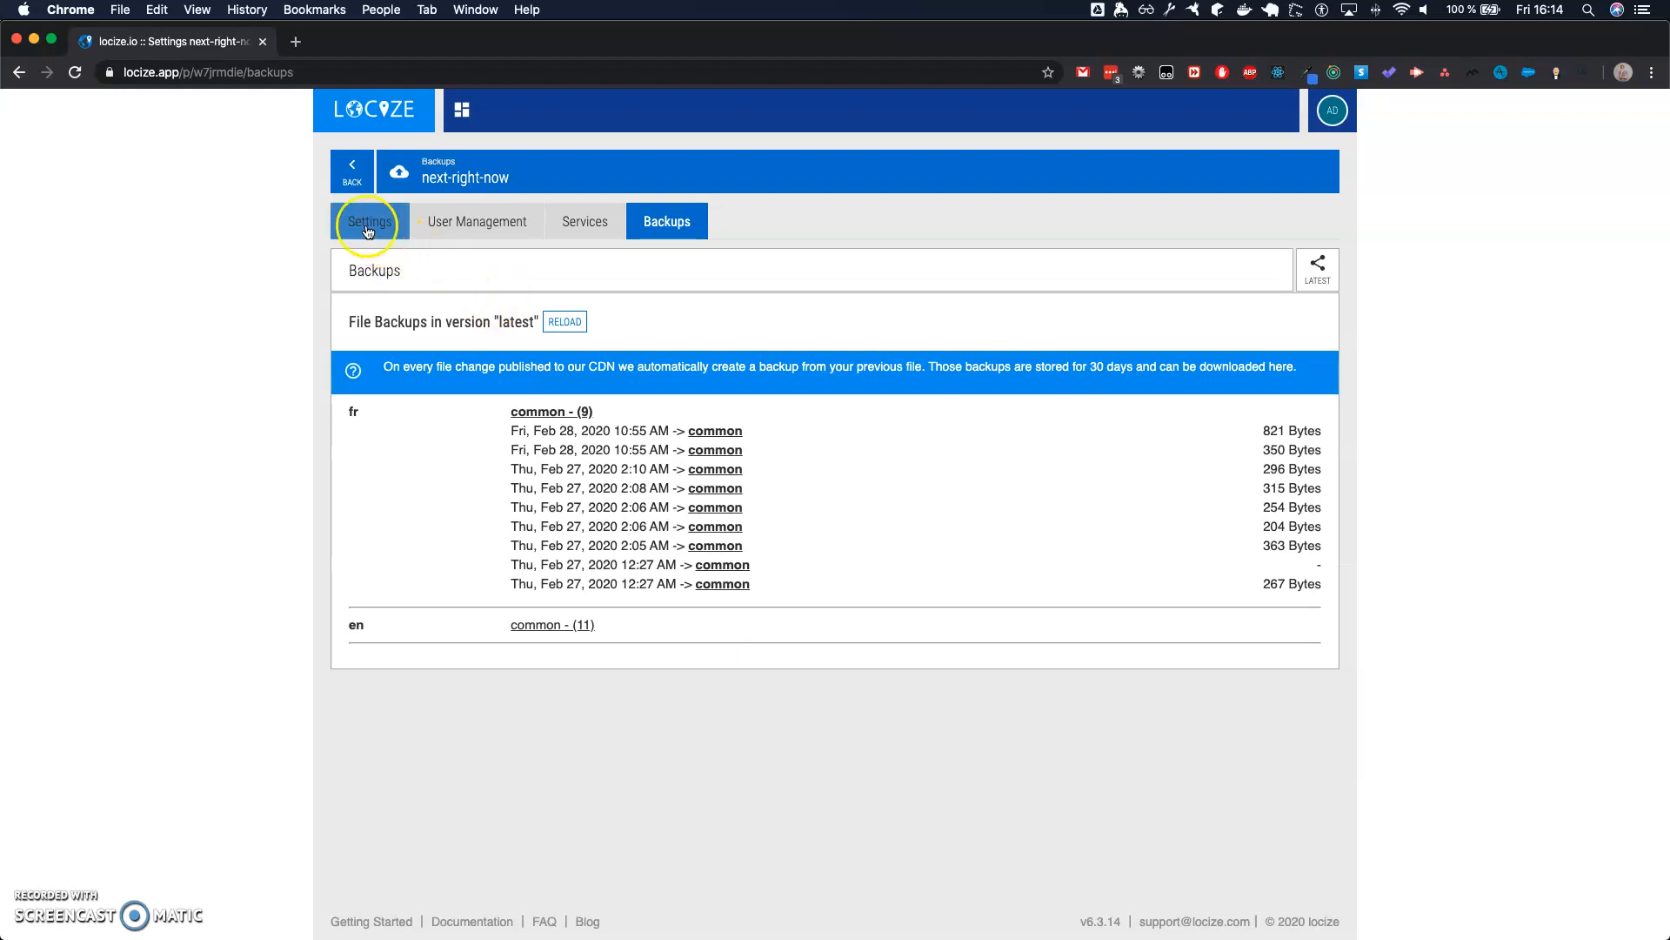
{"action": "left_click", "coordinate": [352, 171]}
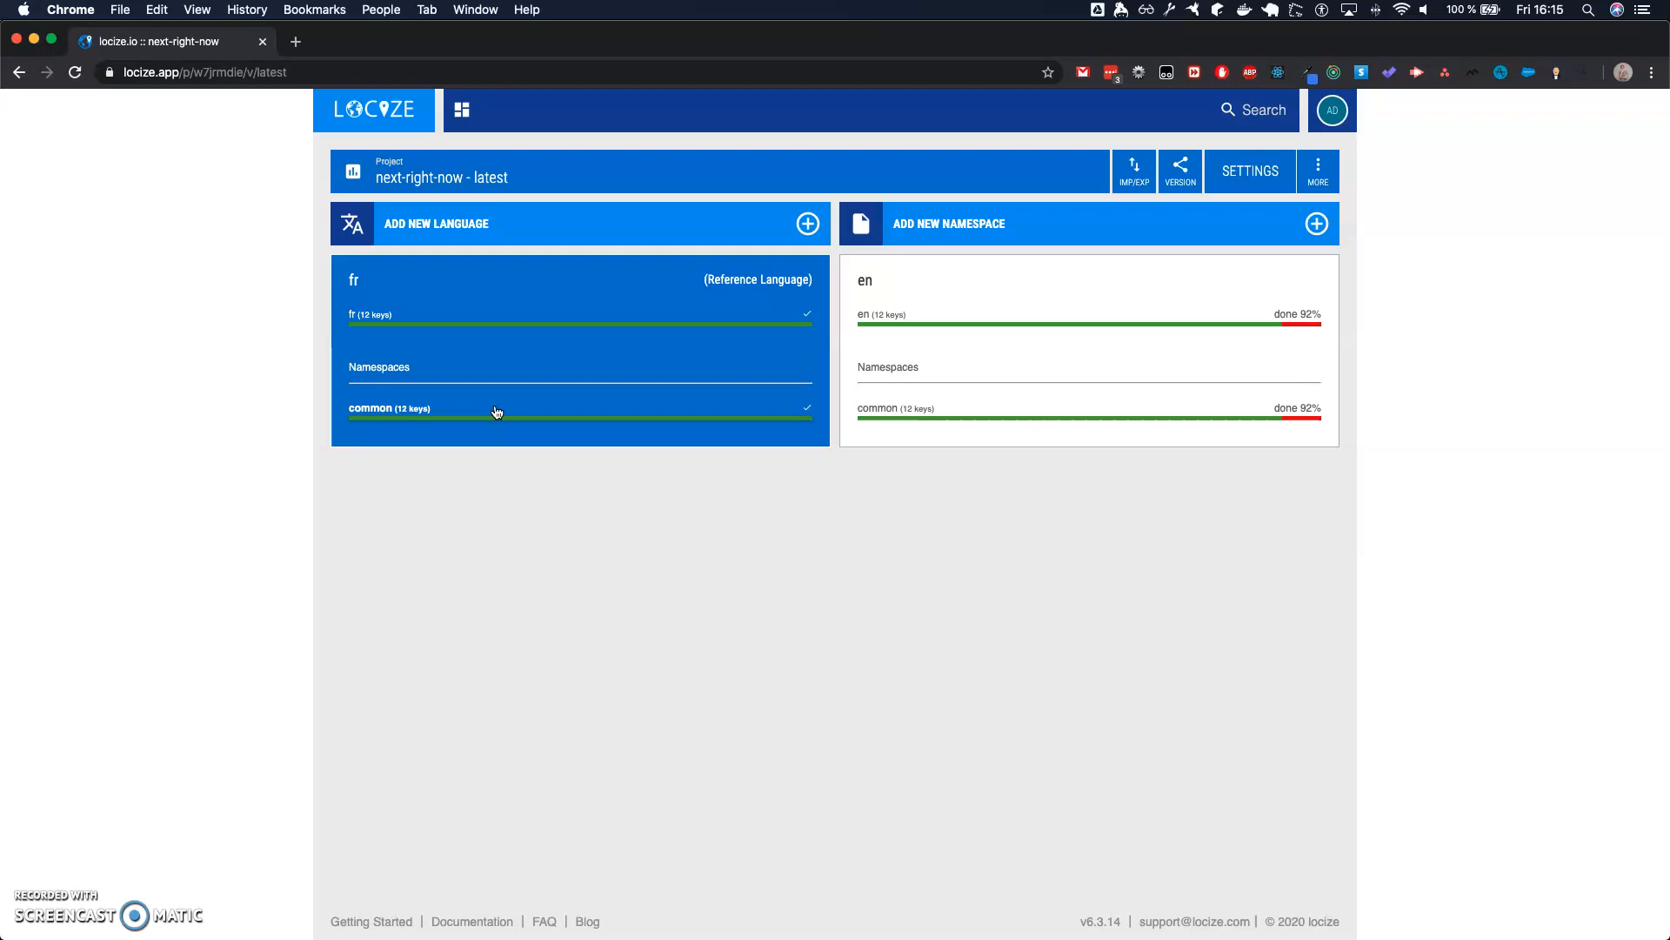
{"action": "left_click", "coordinate": [484, 411]}
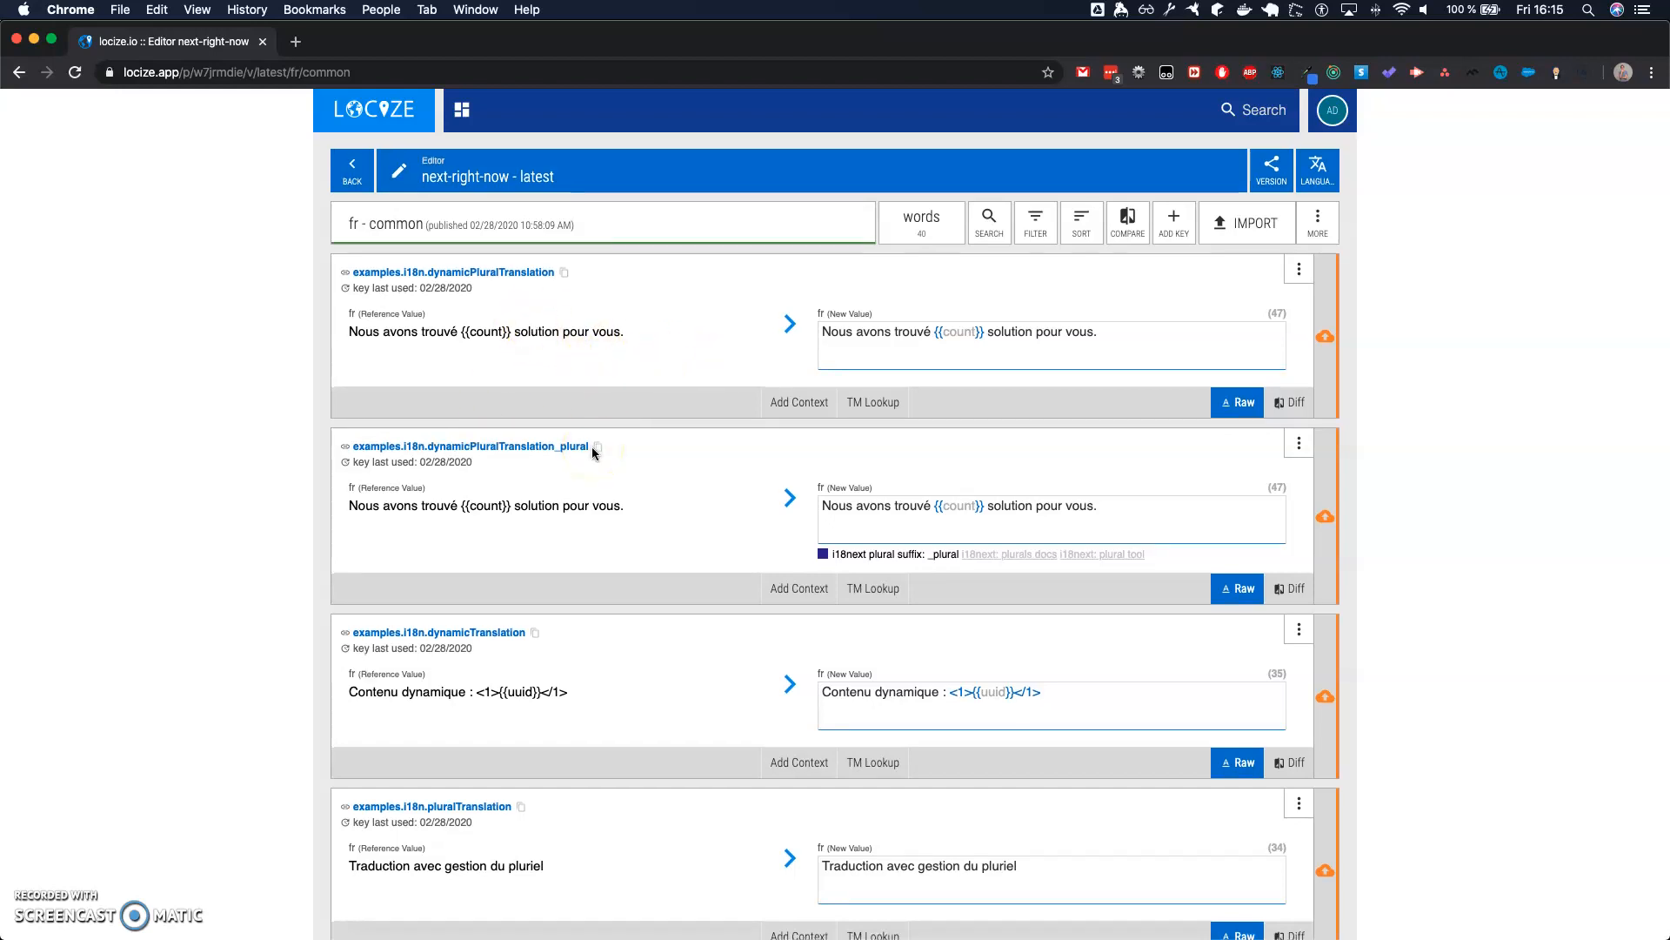
- Look through the translation keys and French values in the common namespace from start to end
{"action": "scroll", "coordinate": [591, 453], "scroll_direction": "down", "scroll_amount": 2}
{"action": "scroll", "coordinate": [591, 446], "scroll_direction": "down", "scroll_amount": 8}
{"action": "scroll", "coordinate": [591, 446], "scroll_direction": "up", "scroll_amount": 10}
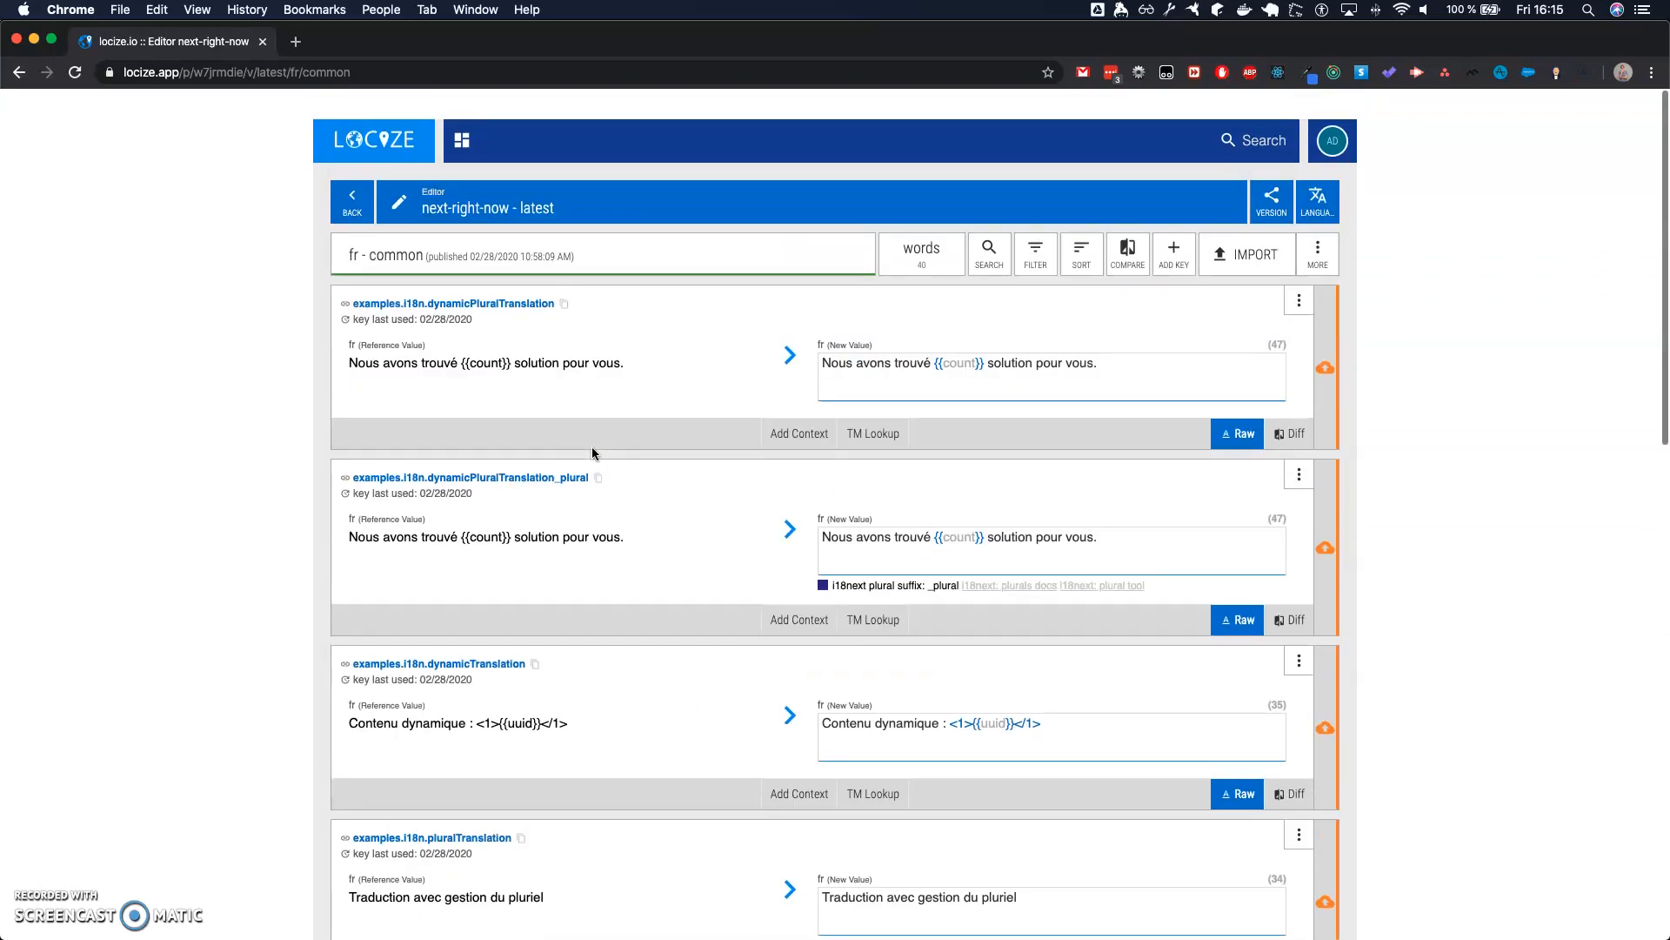
{"action": "scroll", "coordinate": [818, 504], "scroll_direction": "down", "scroll_amount": 5}
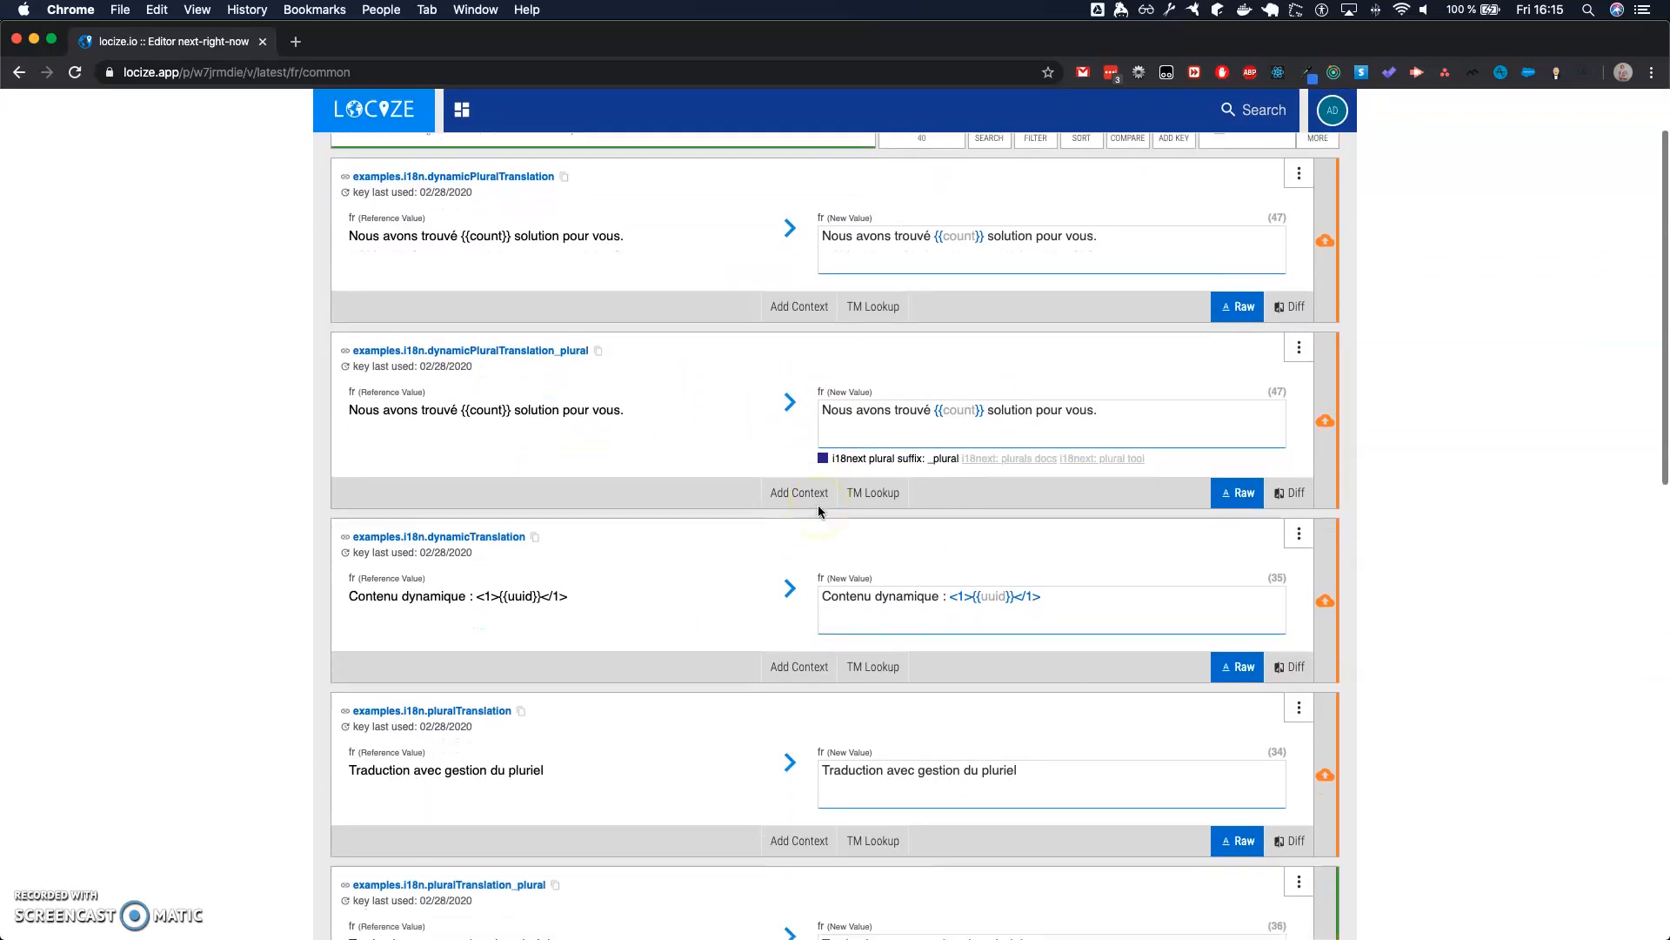
{"action": "scroll", "coordinate": [818, 505], "scroll_direction": "down", "scroll_amount": 10}
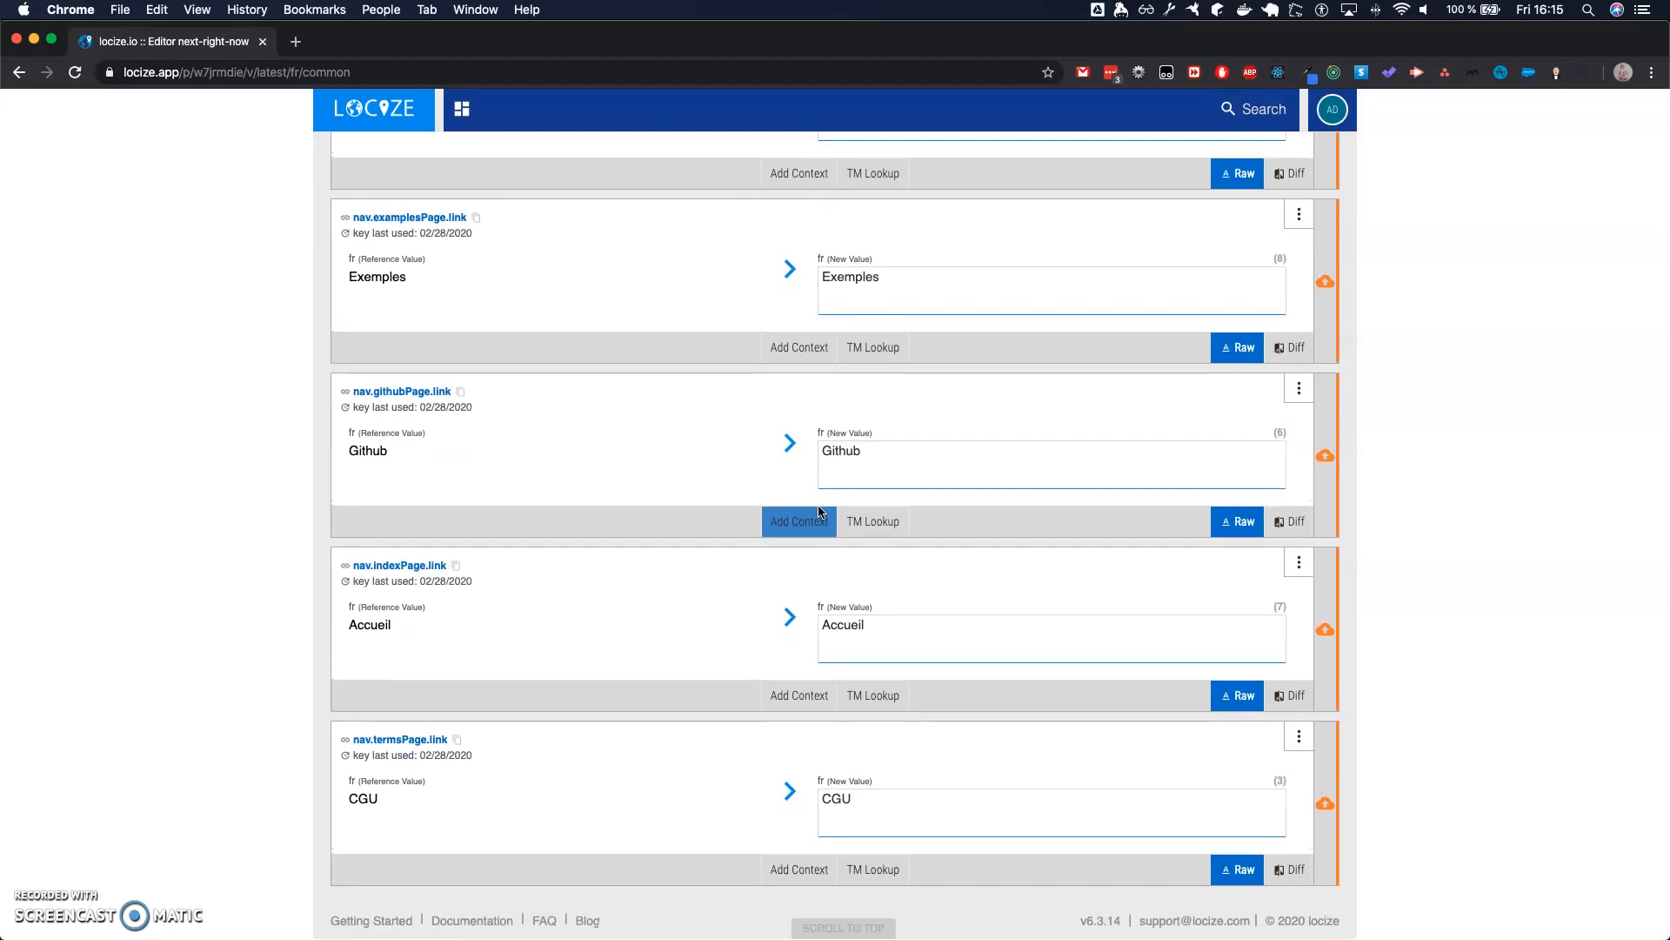
{"action": "scroll", "coordinate": [573, 413], "scroll_direction": "up", "scroll_amount": 15}
{"action": "scroll", "coordinate": [734, 655], "scroll_direction": "up", "scroll_amount": 2}
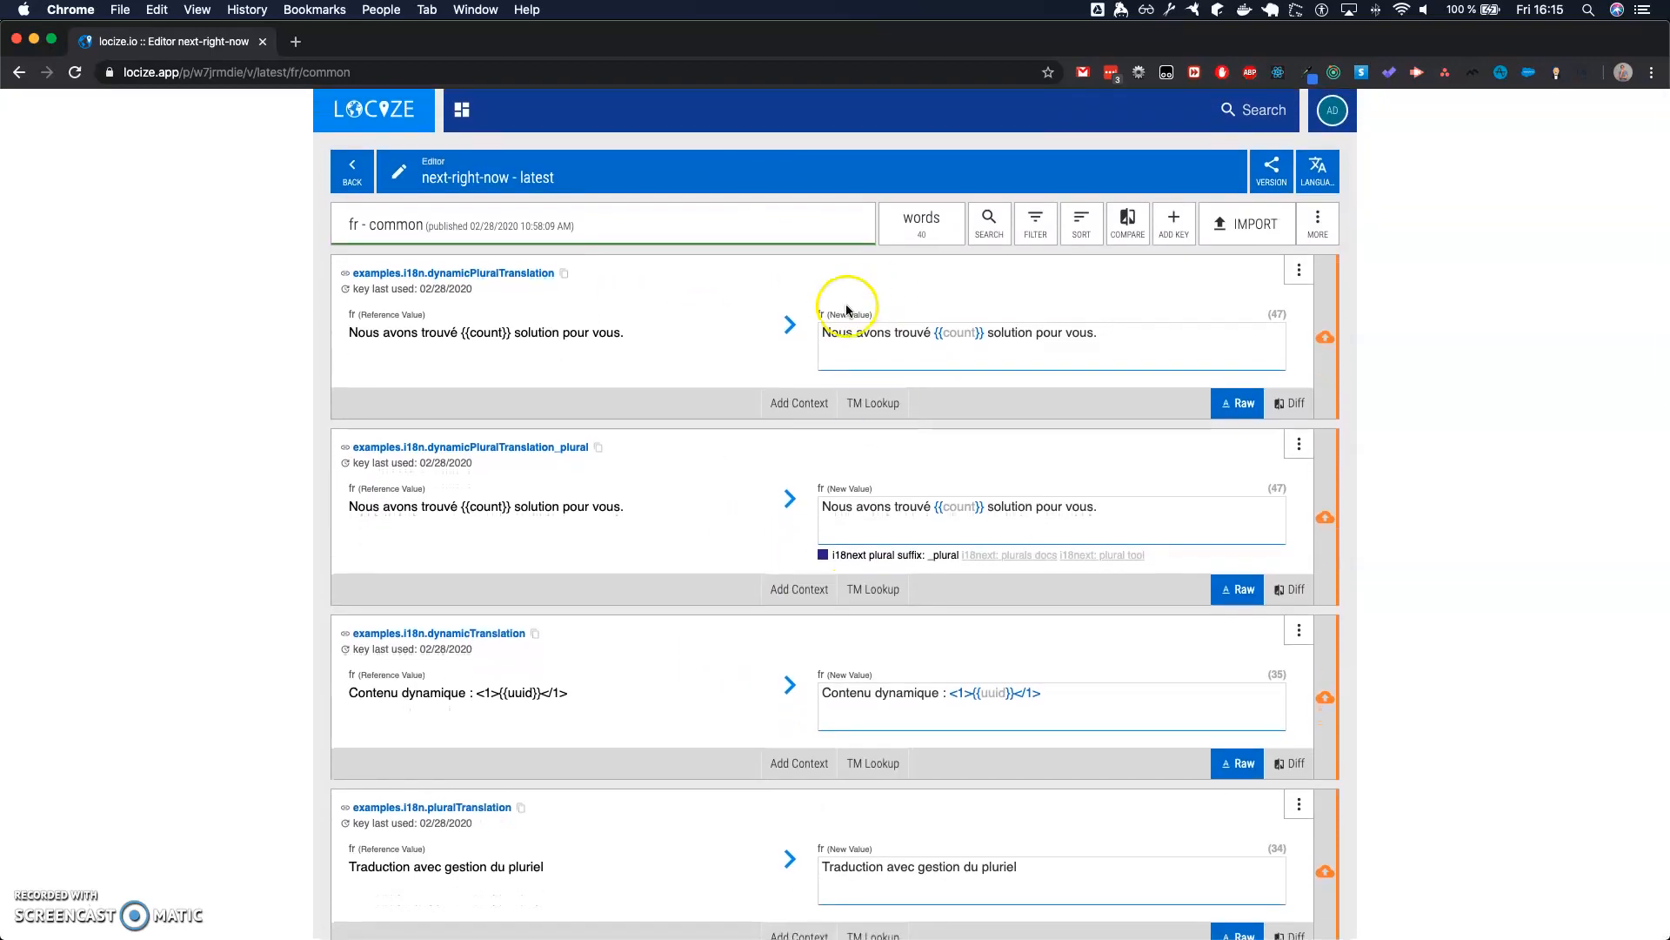
- Switch to WebStorm, highlight the footer.terms.text translation key in Footer.tsx, and return to Chrome
{"action": "key", "text": "ctrl+Right"}
{"action": "left_click", "coordinate": [854, 357]}
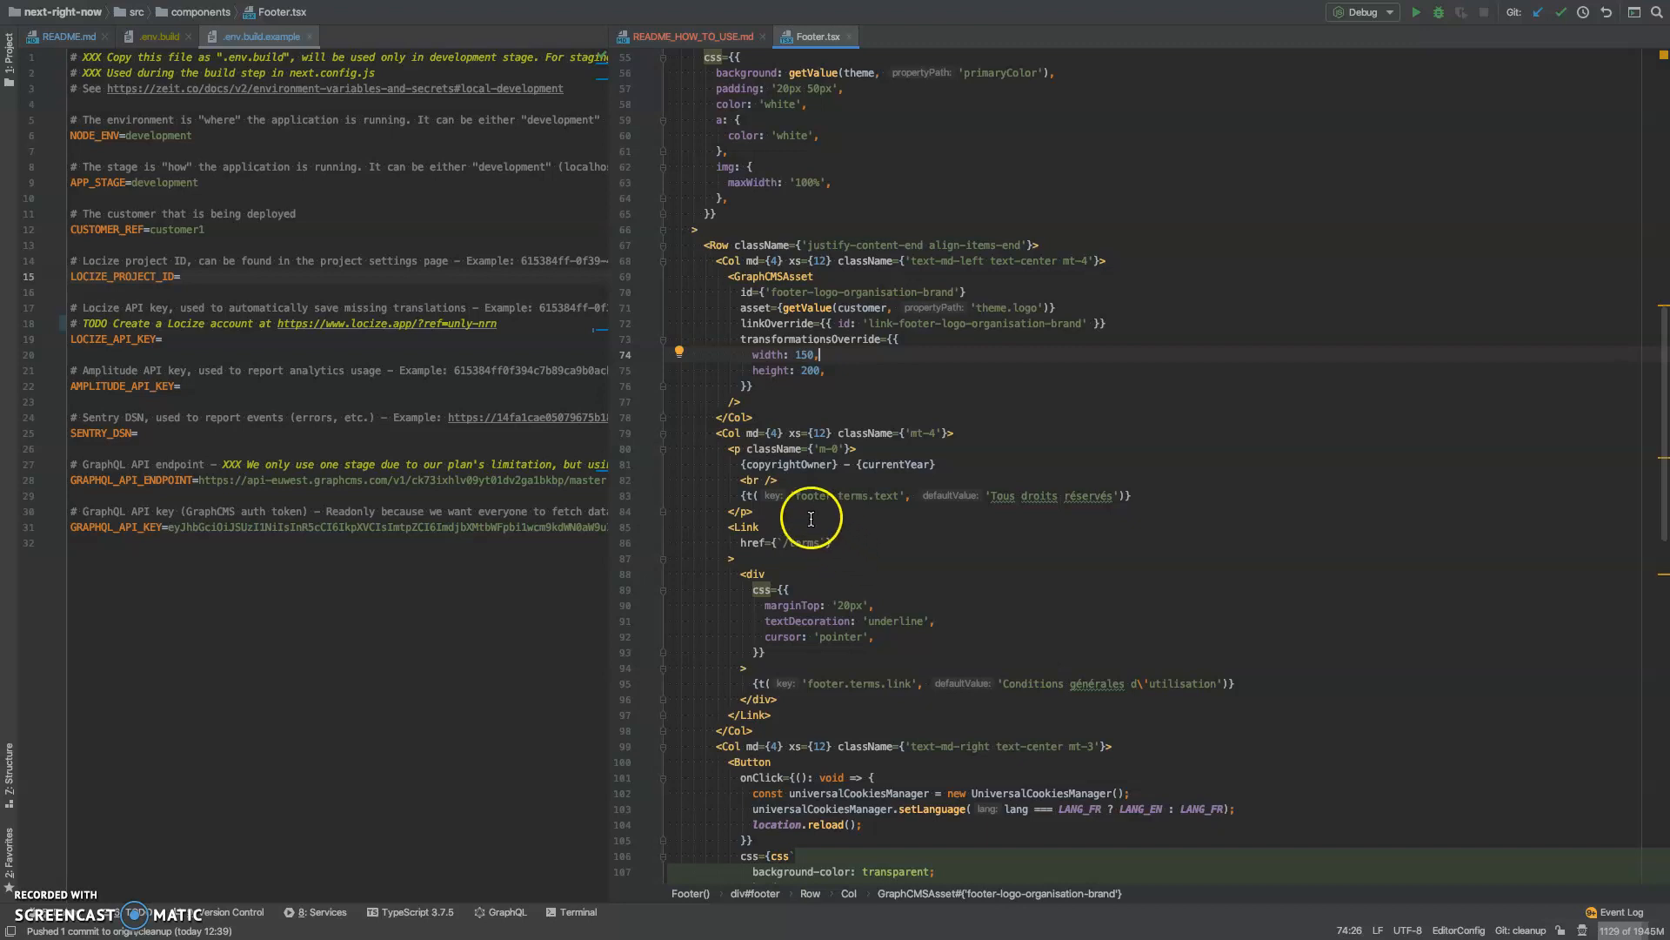
{"action": "left_click_drag", "start_coordinate": [785, 495], "coordinate": [905, 495]}
{"action": "key", "text": "super+Tab"}
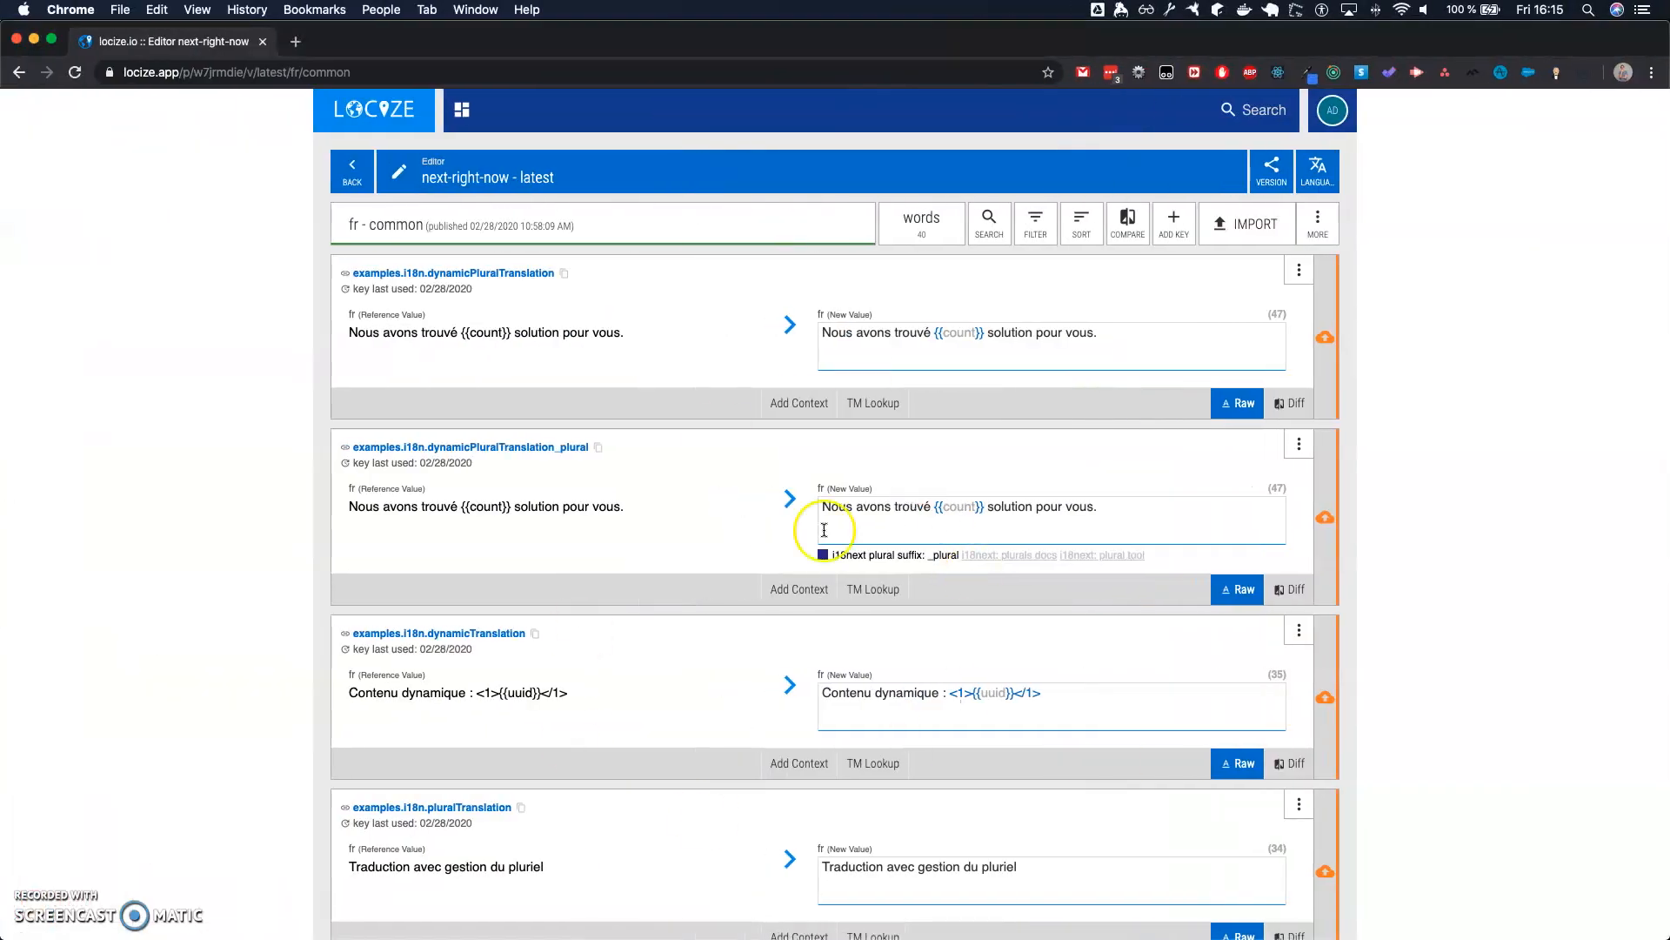
- In WebStorm, point out the default value 'Tous droits réservés' of the footer.terms.text translation in Footer.tsx
{"action": "key", "text": "super+Tab"}
{"action": "left_click_drag", "start_coordinate": [990, 495], "coordinate": [1116, 495]}
{"action": "key", "text": "super+Tab"}
{"action": "key", "text": "super+Tab"}
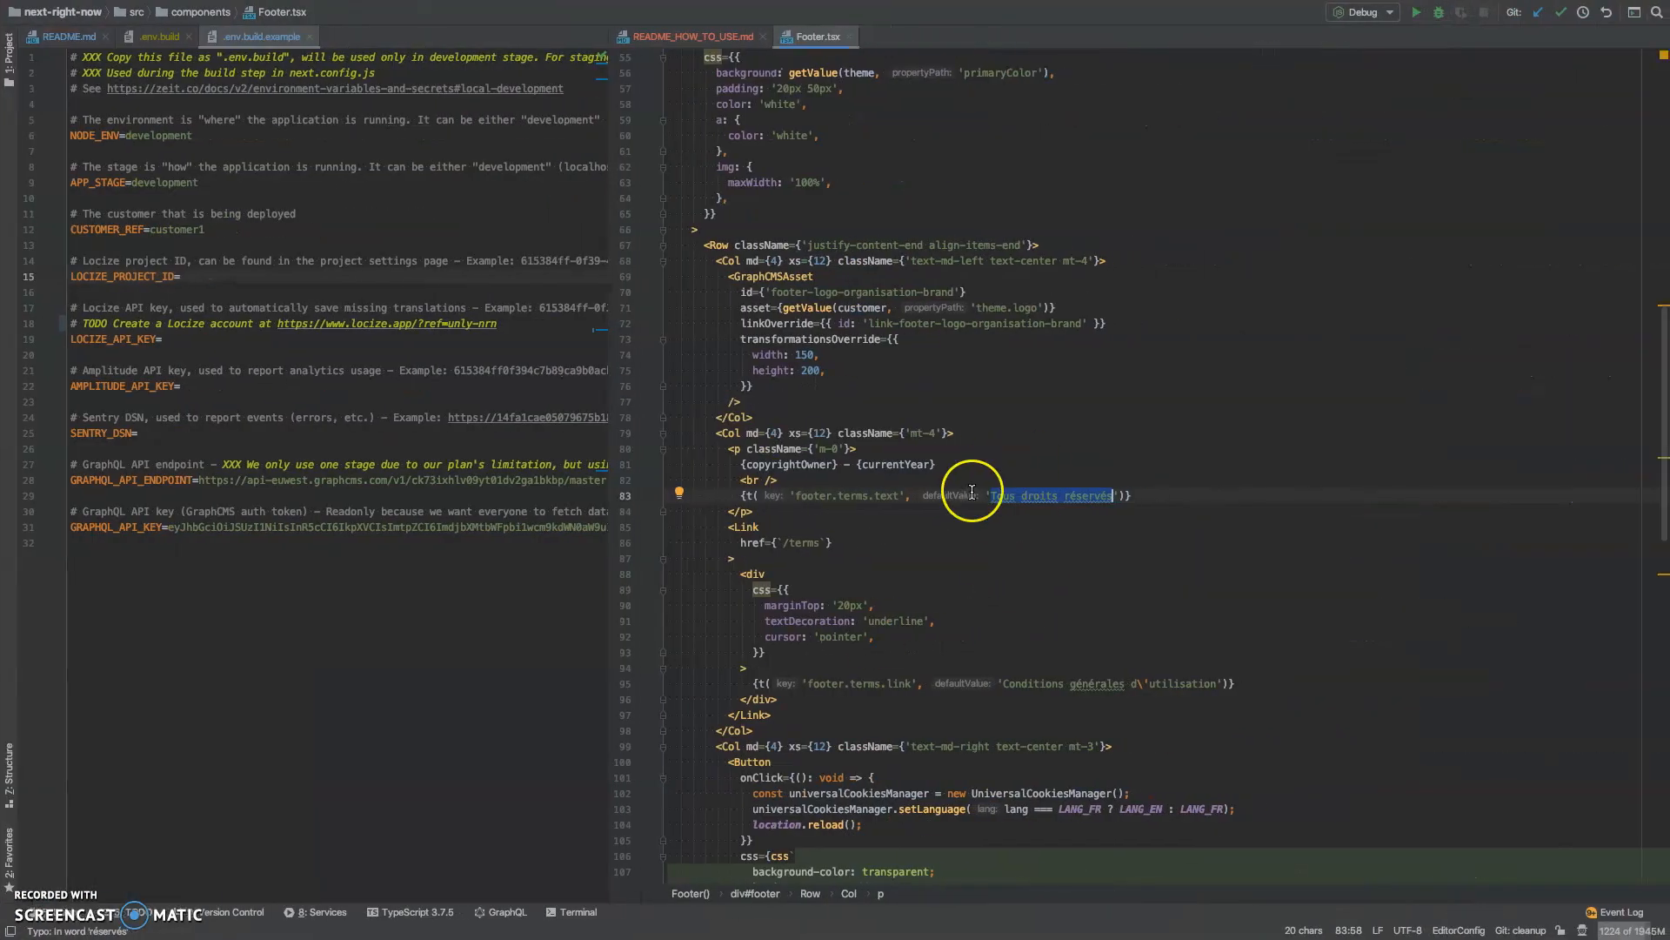
{"action": "left_click", "coordinate": [987, 495]}
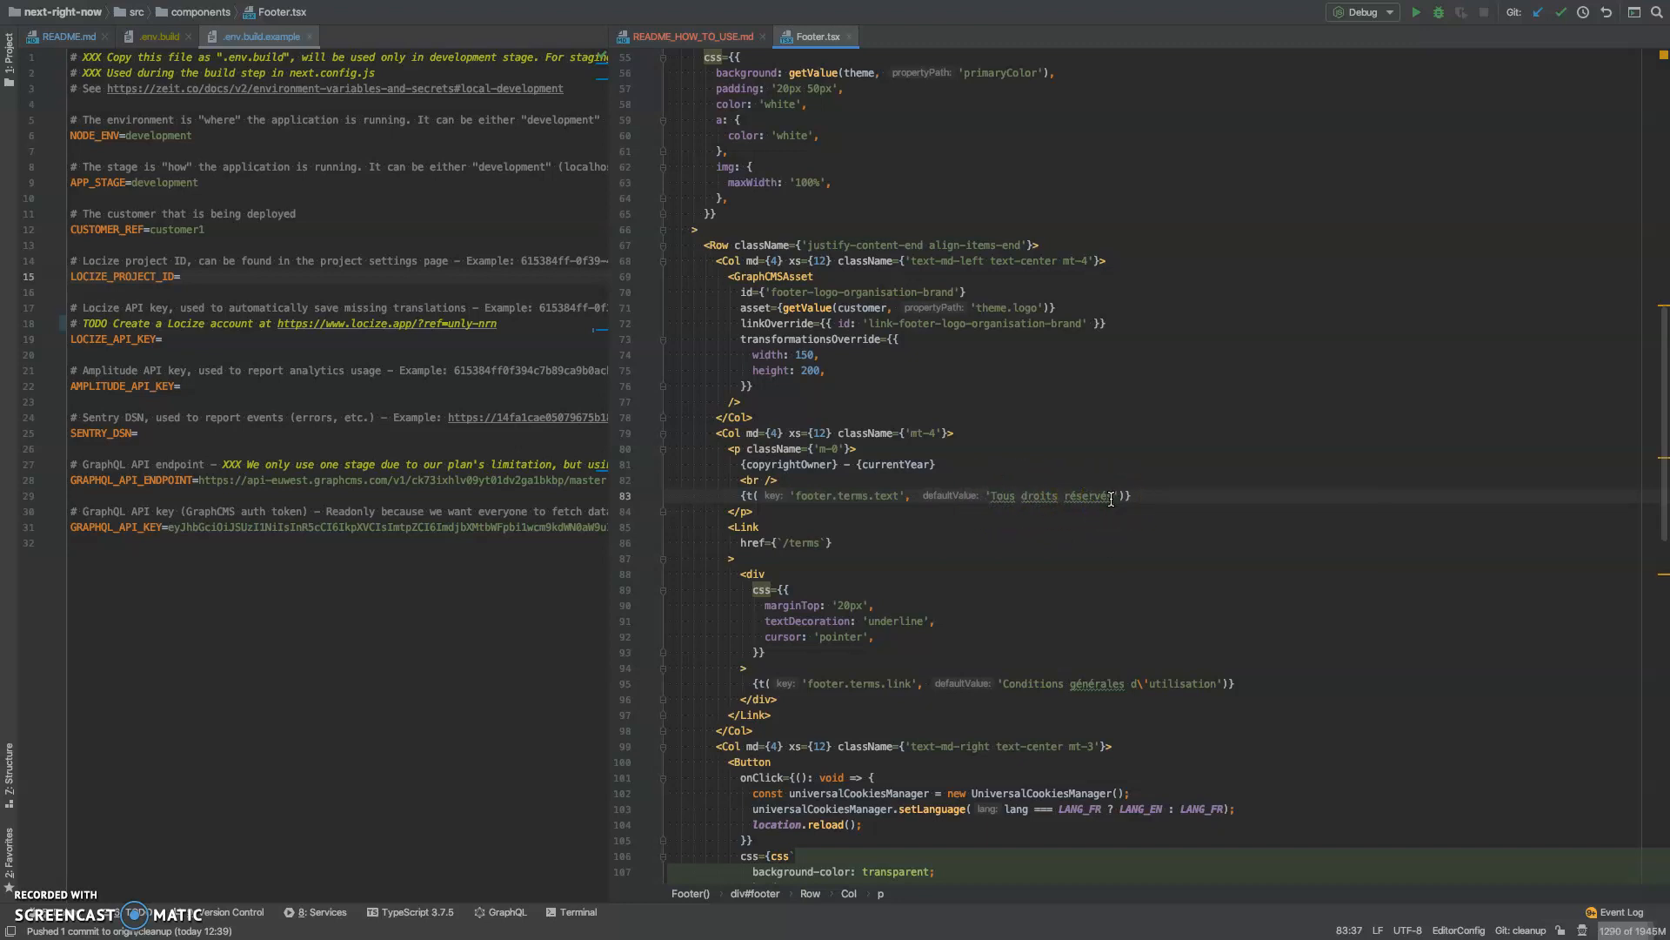
- Return to Chrome and switch the common namespace editor to the EN language
{"action": "key", "text": "super+Tab"}
{"action": "left_click", "coordinate": [1319, 170]}
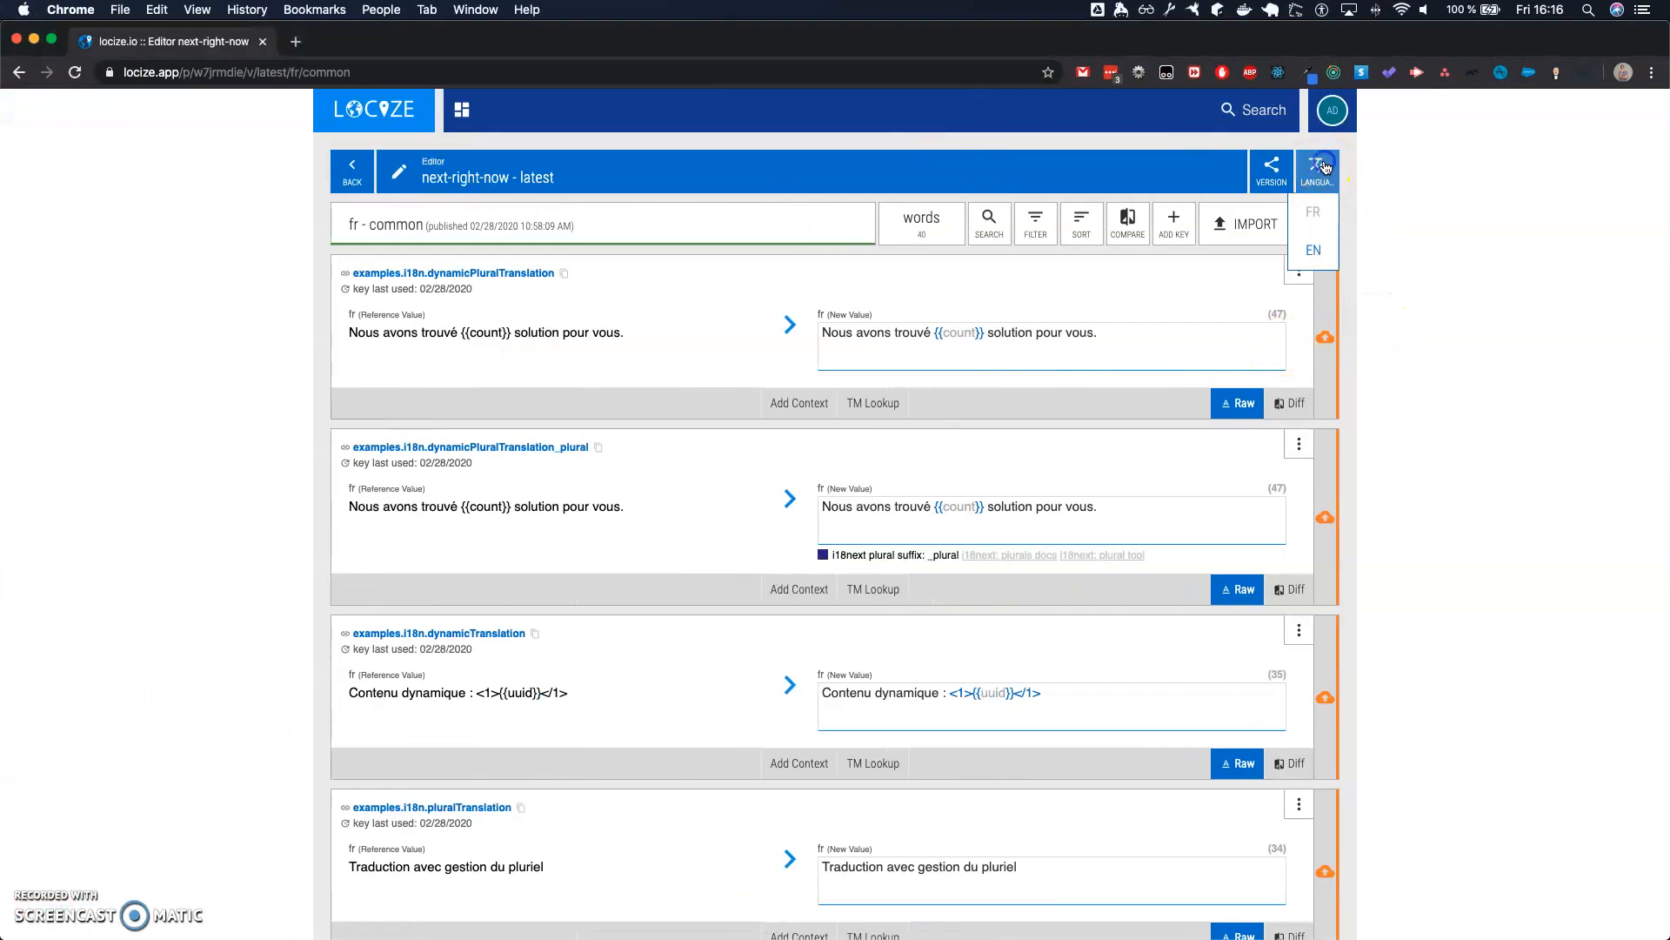
{"action": "left_click", "coordinate": [1312, 254]}
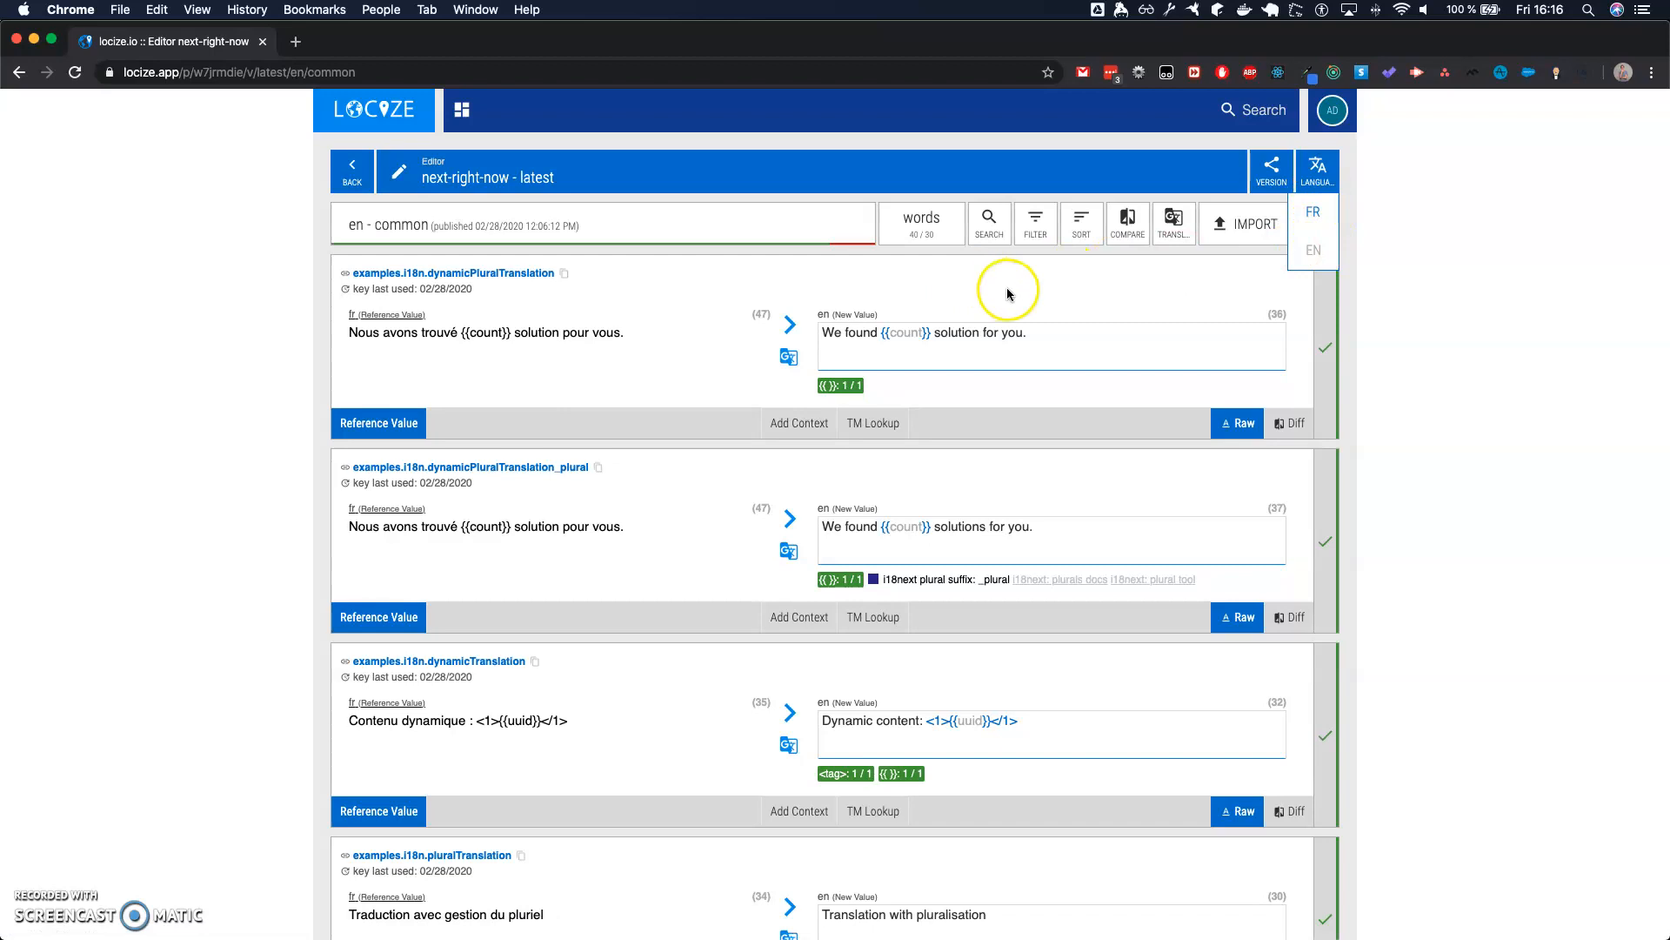
{"action": "left_click", "coordinate": [1479, 300]}
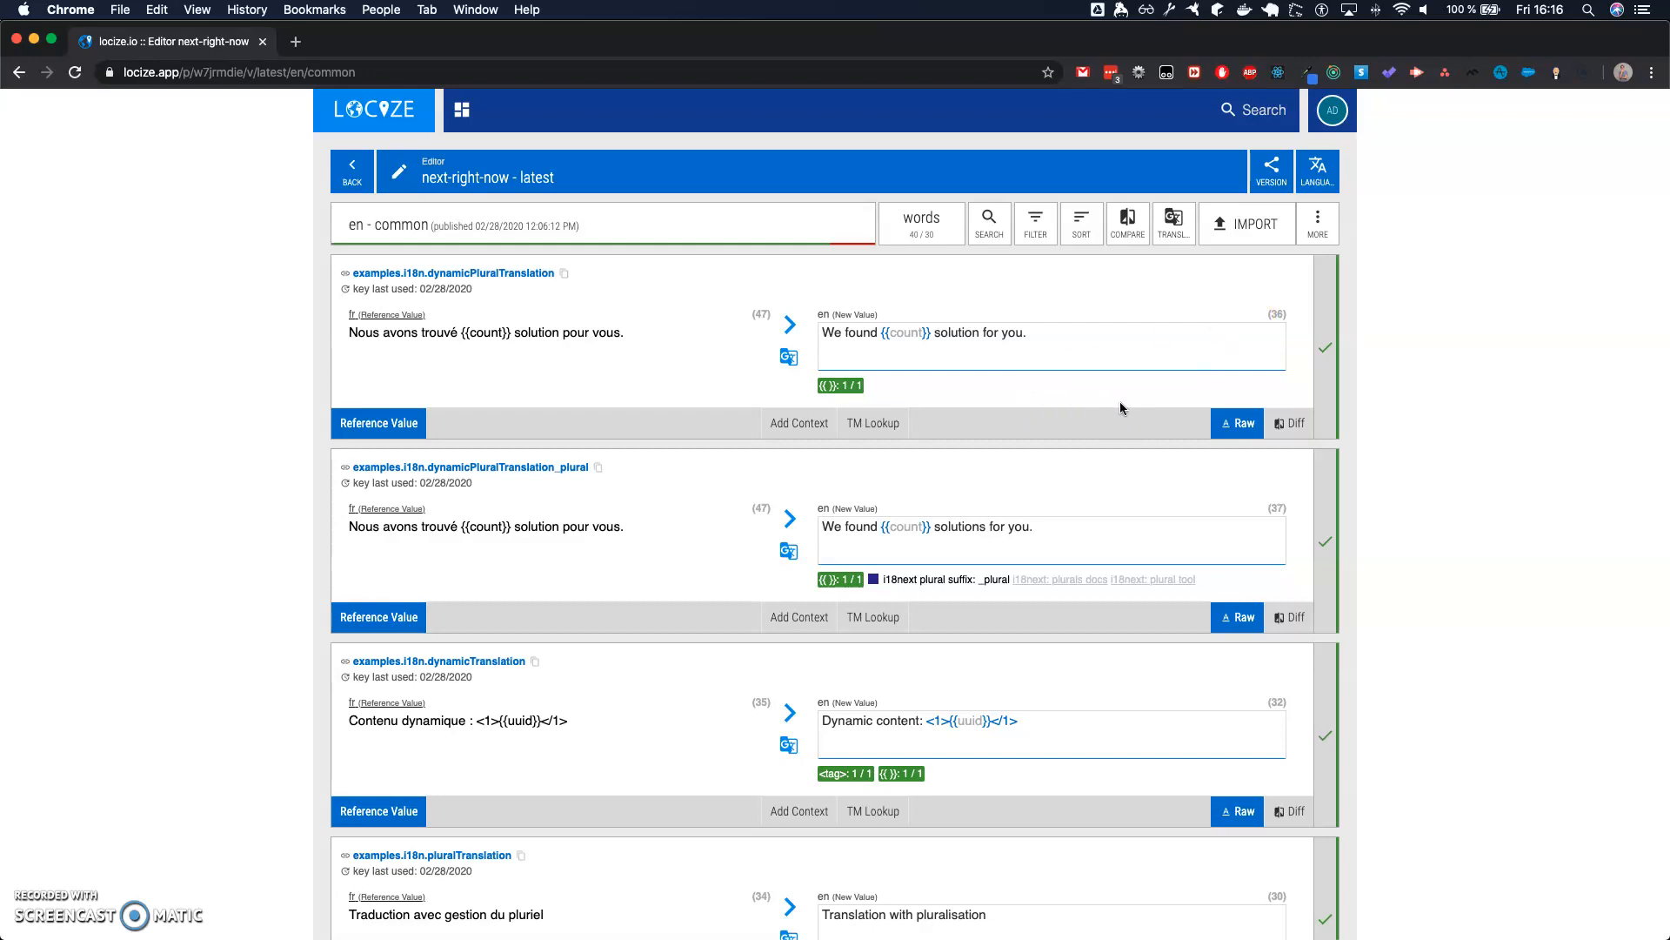
- Look through the English translations, mark the examples.i18n.pluralTranslation_plural value as reviewed, and save the review
{"action": "scroll", "coordinate": [1121, 408], "scroll_direction": "down", "scroll_amount": 20}
{"action": "scroll", "coordinate": [1122, 408], "scroll_direction": "up", "scroll_amount": 6}
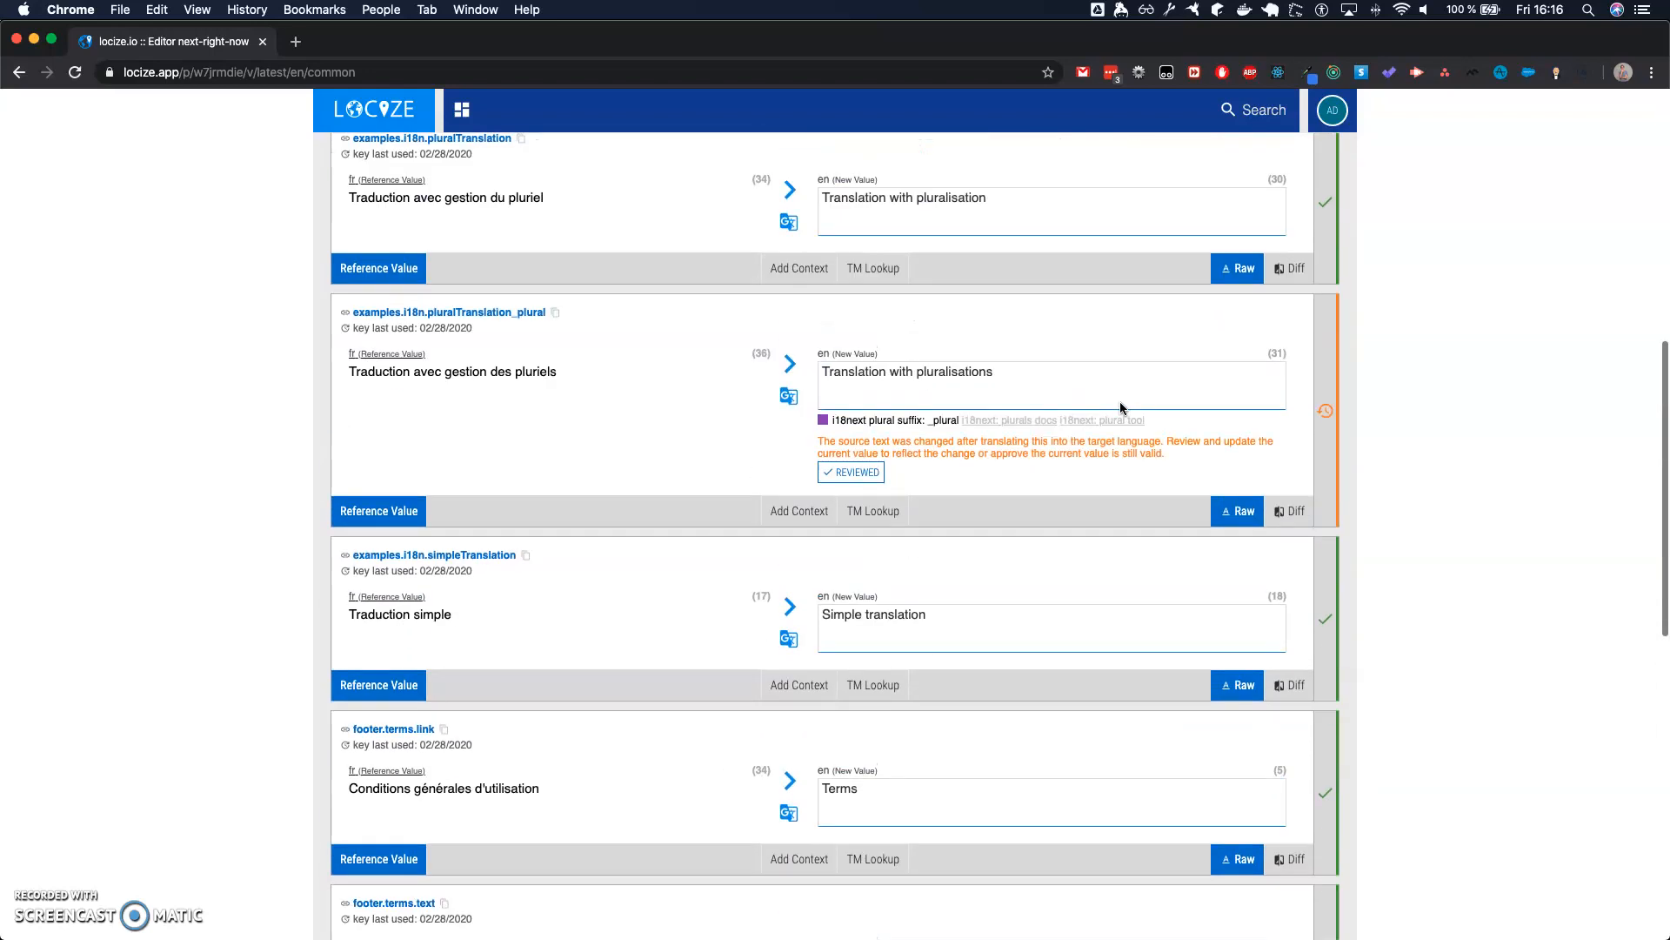
{"action": "scroll", "coordinate": [1122, 408], "scroll_direction": "up", "scroll_amount": 1}
{"action": "scroll", "coordinate": [1122, 408], "scroll_direction": "down", "scroll_amount": 10}
{"action": "scroll", "coordinate": [1120, 407], "scroll_direction": "down", "scroll_amount": 2}
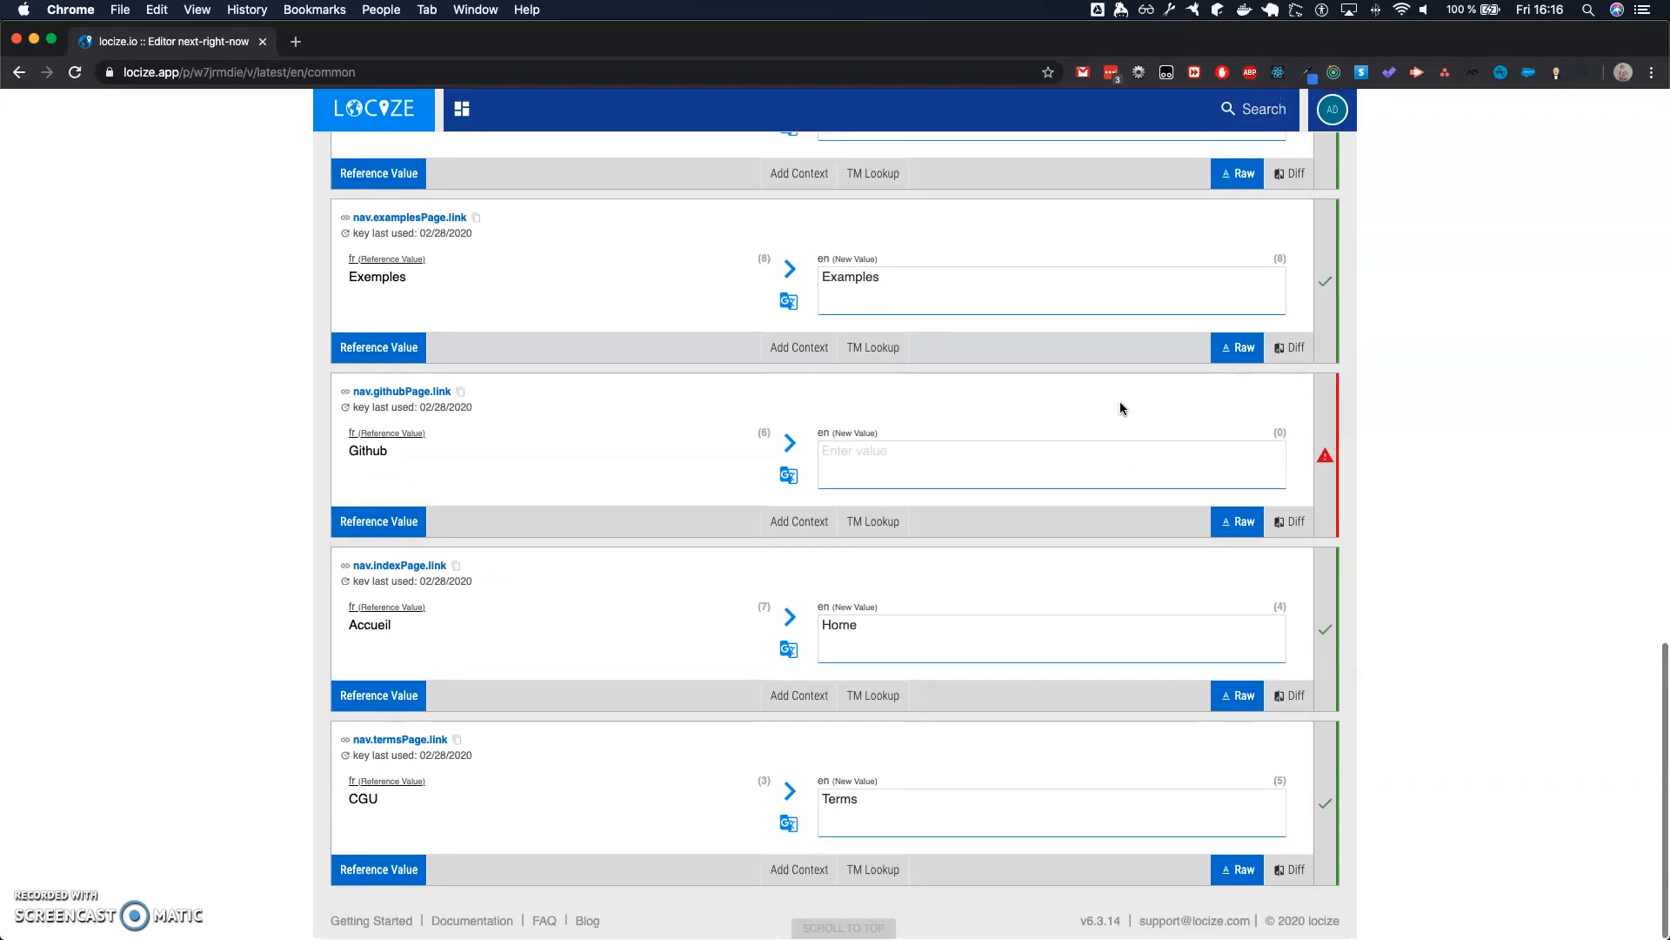
{"action": "scroll", "coordinate": [1120, 403], "scroll_direction": "up", "scroll_amount": 10}
{"action": "left_click", "coordinate": [882, 490]}
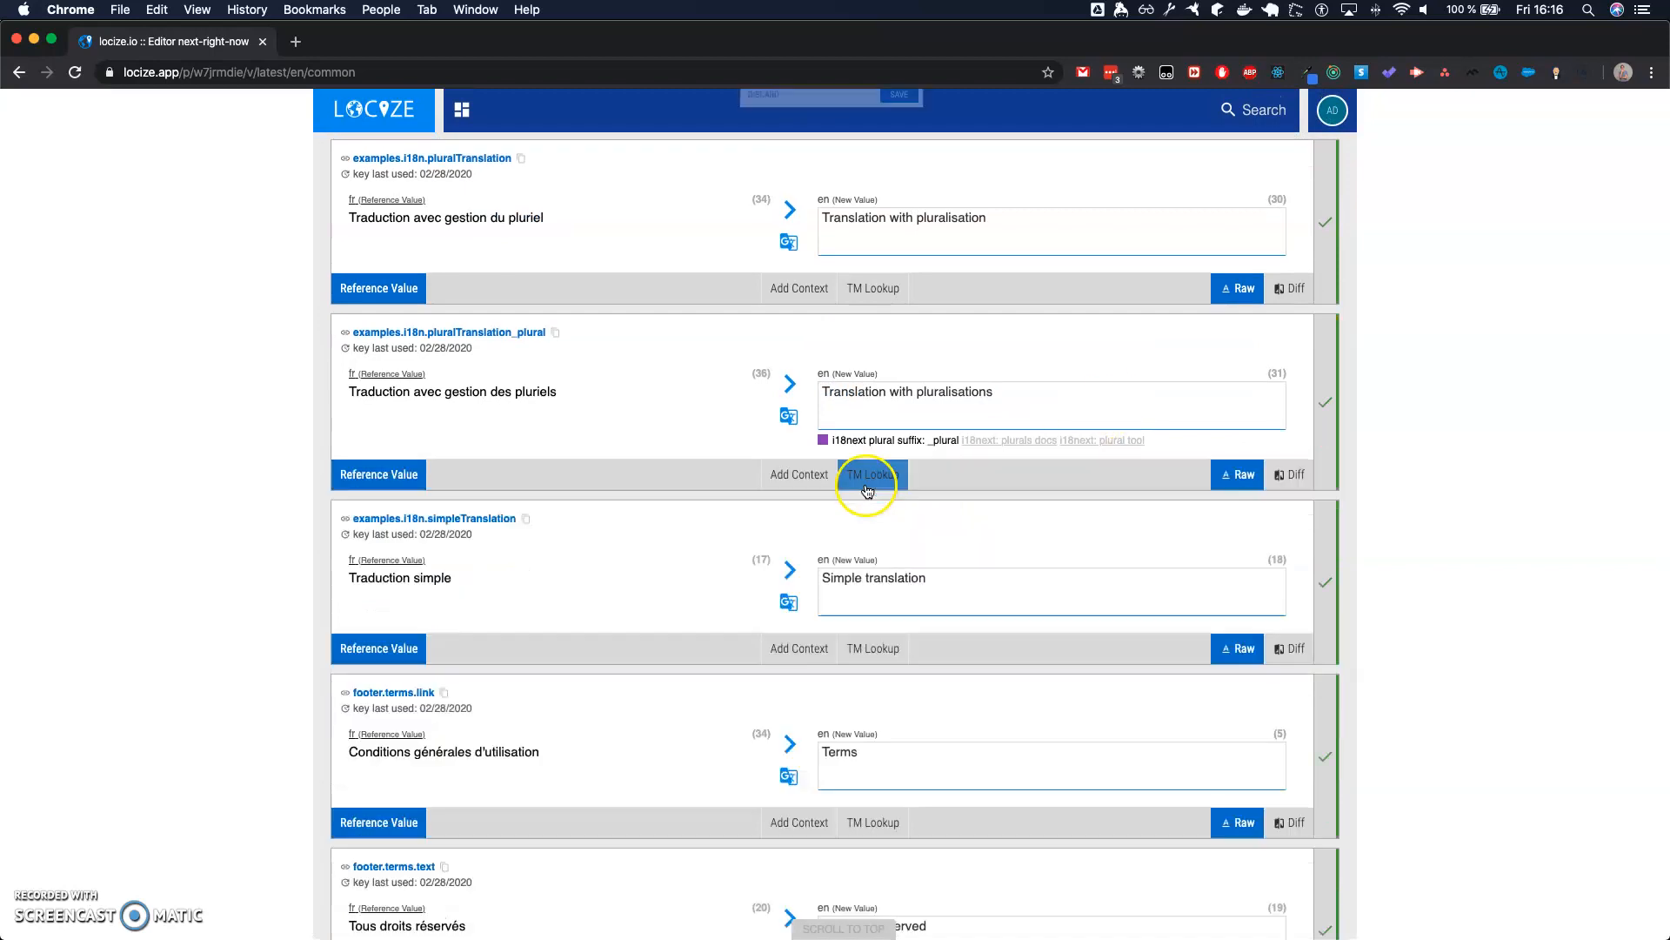
{"action": "scroll", "coordinate": [927, 242], "scroll_direction": "up", "scroll_amount": 2}
{"action": "left_click", "coordinate": [901, 128]}
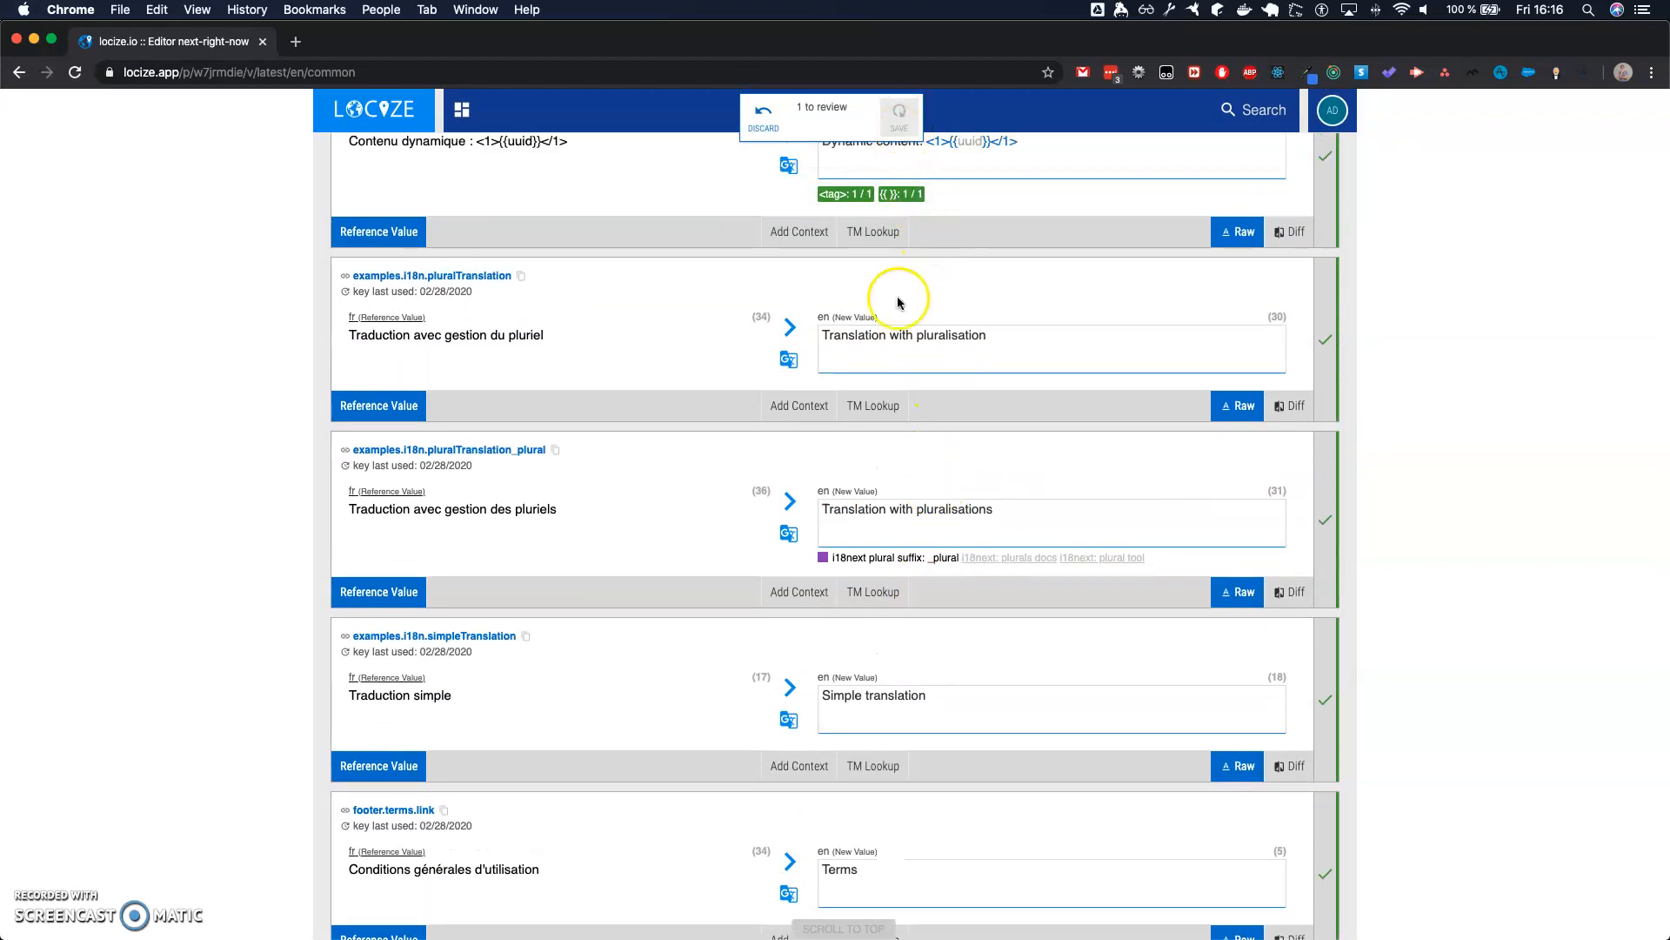